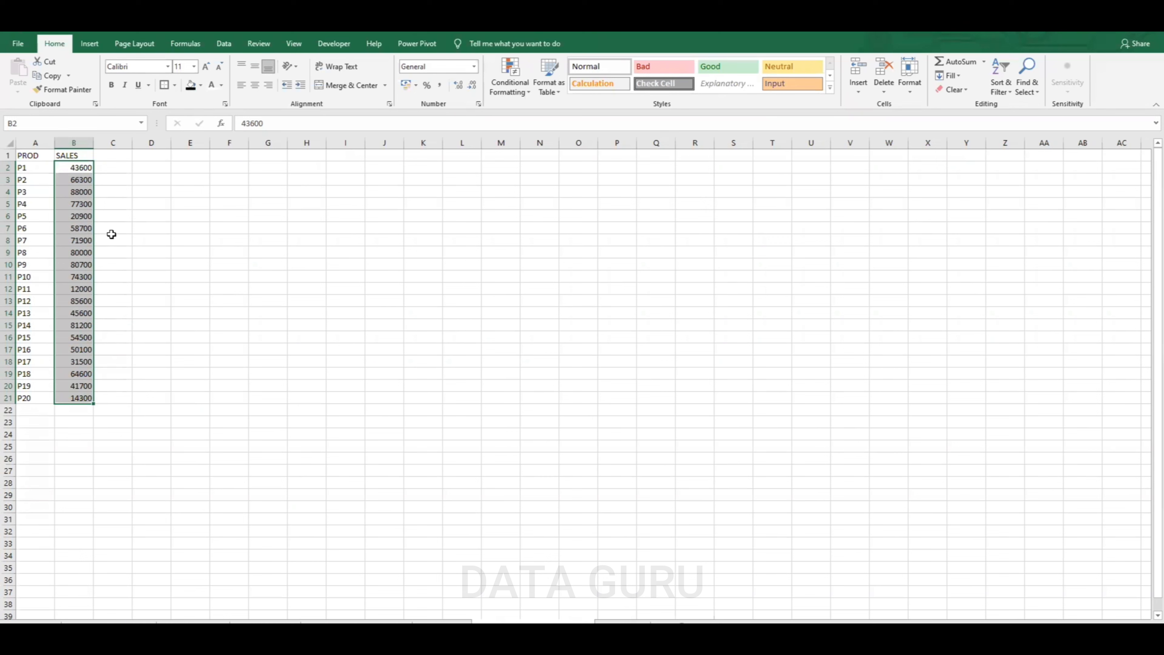
Highlight the sales values in B2:B21 that are less than 55000 using Light Red Fill with Dark Red Text
left_click(164, 217)
left_click_drag(76, 169, 91, 397)
left_click(515, 91)
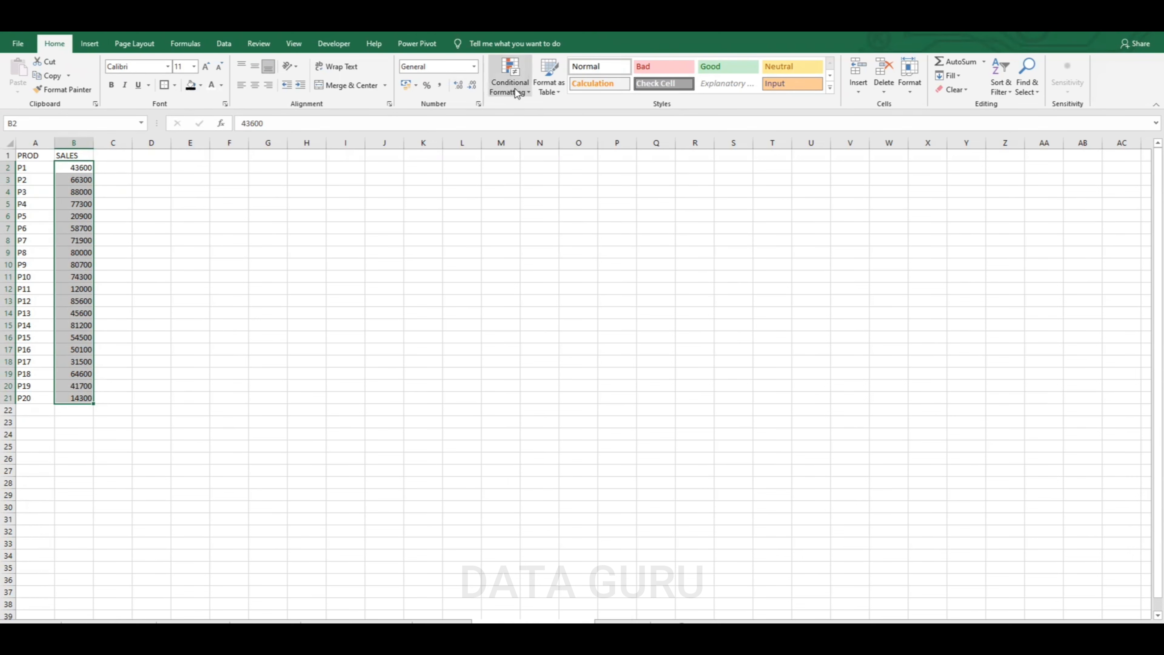
mouse_move(550, 123)
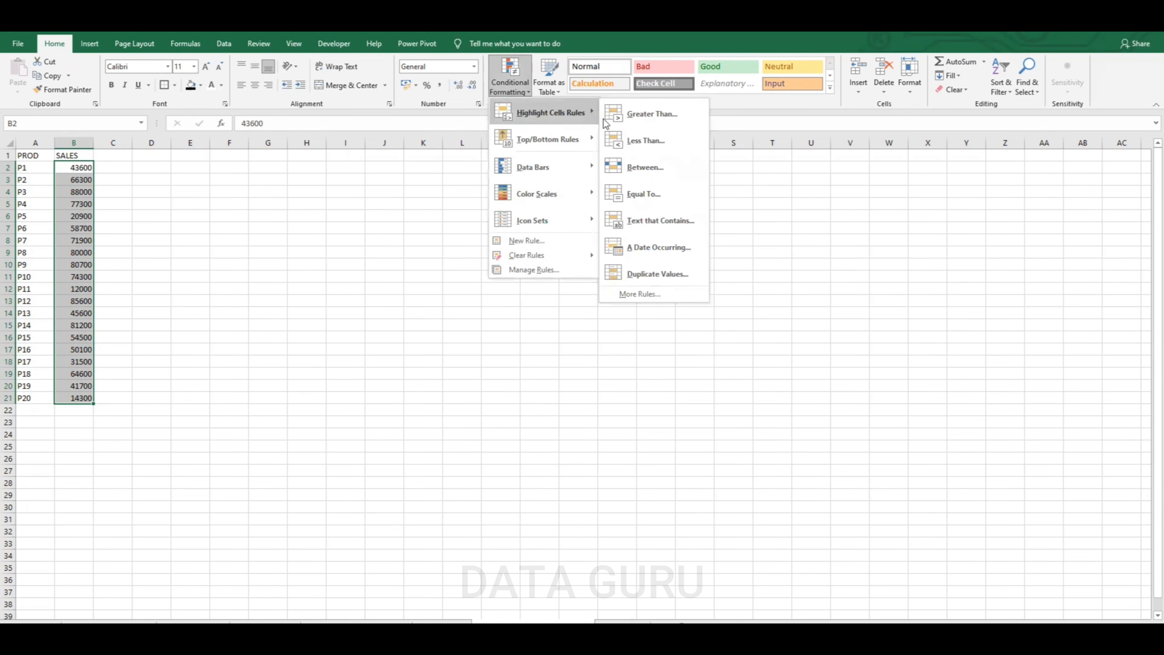
left_click(636, 142)
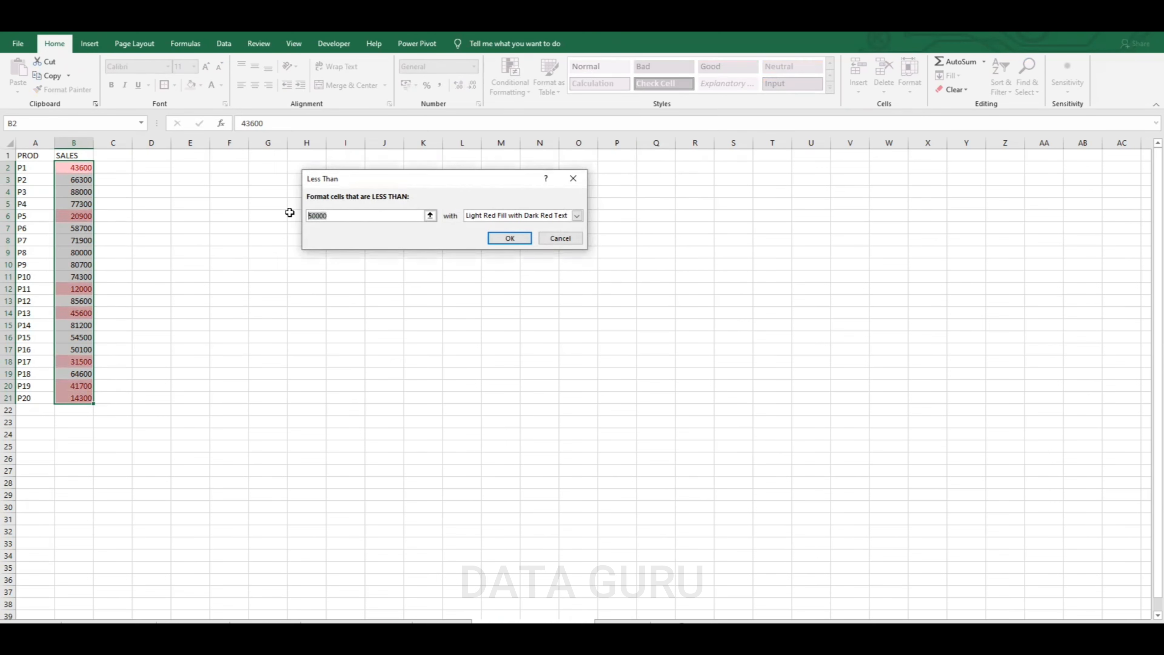
type("55000")
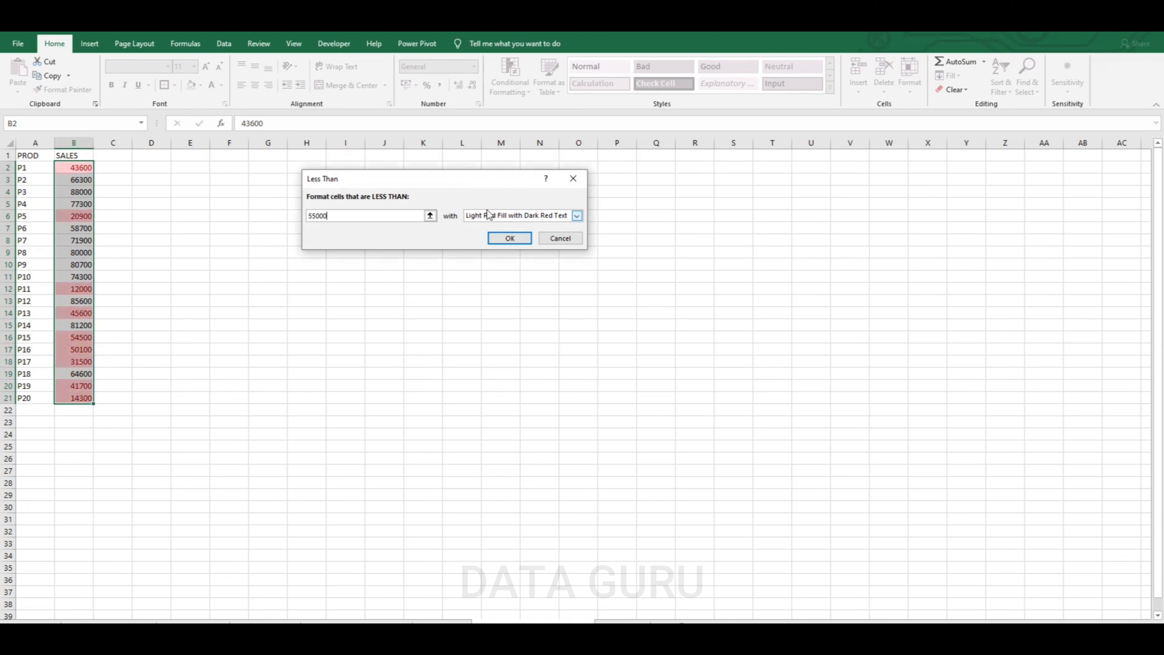
left_click(510, 239)
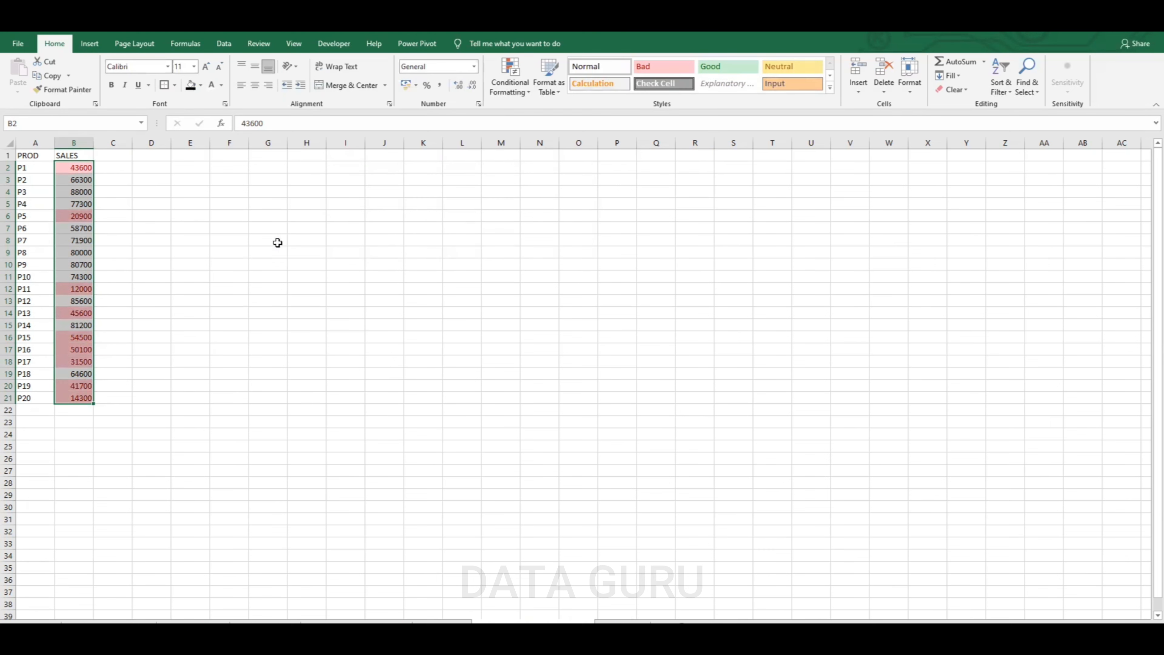
left_click(200, 228)
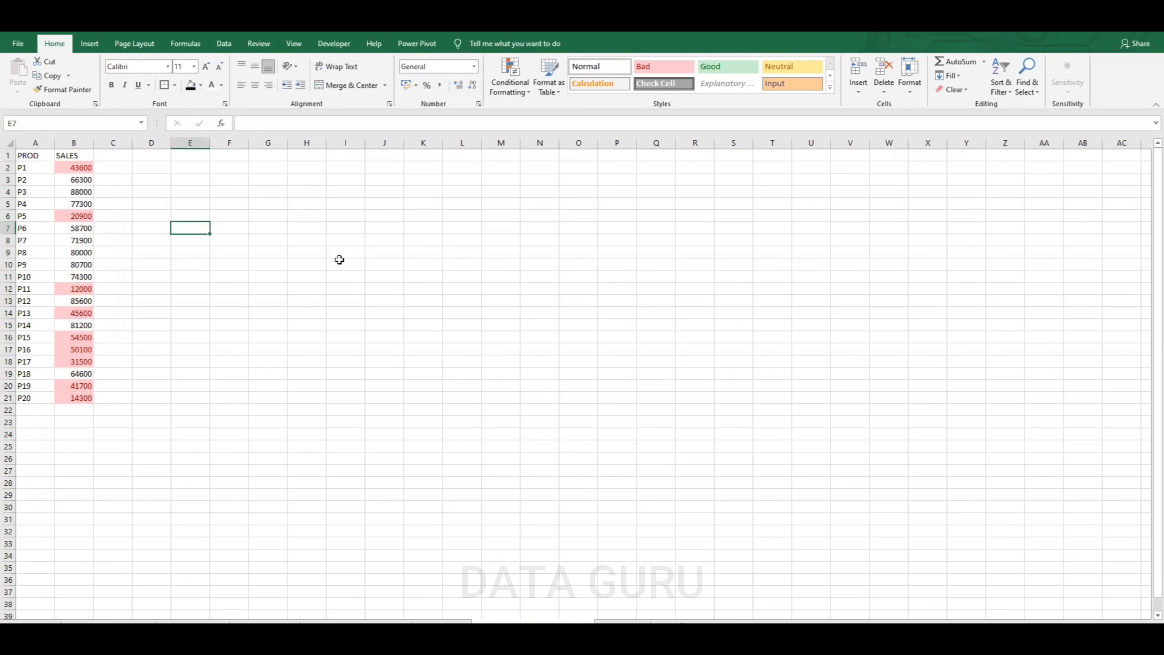
Enter the formula =B2 in C2 and fill it down to C21 to duplicate the sales values
left_click(113, 168)
type("=")
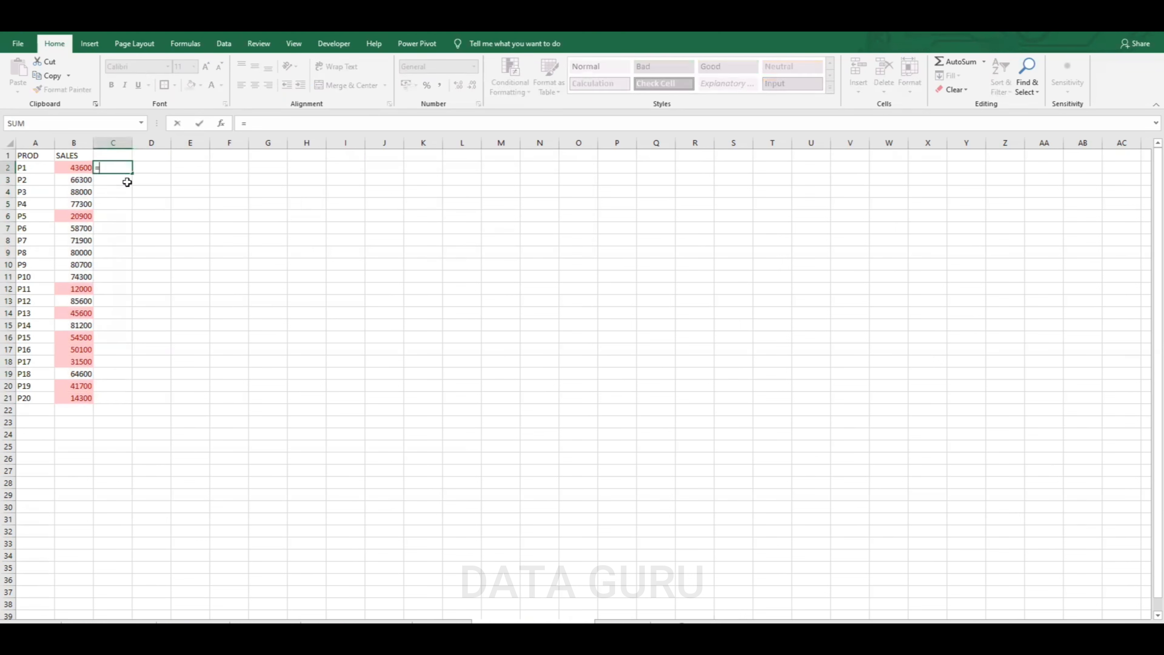
left_click(82, 169)
key("Return")
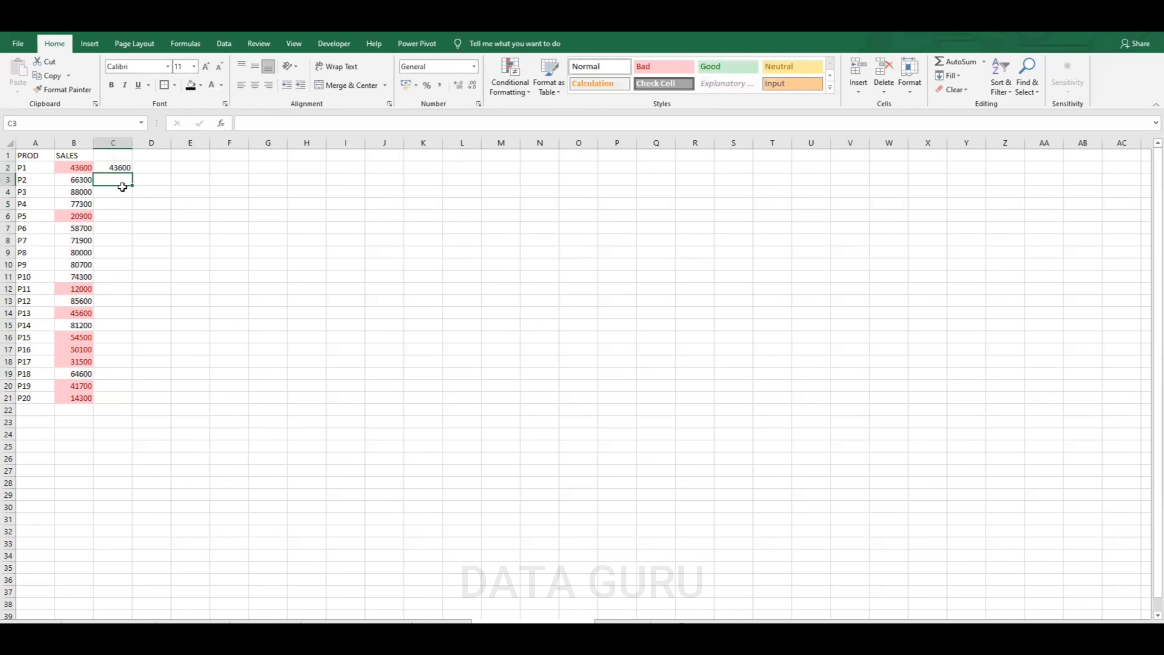
left_click(126, 170)
double_click(132, 172)
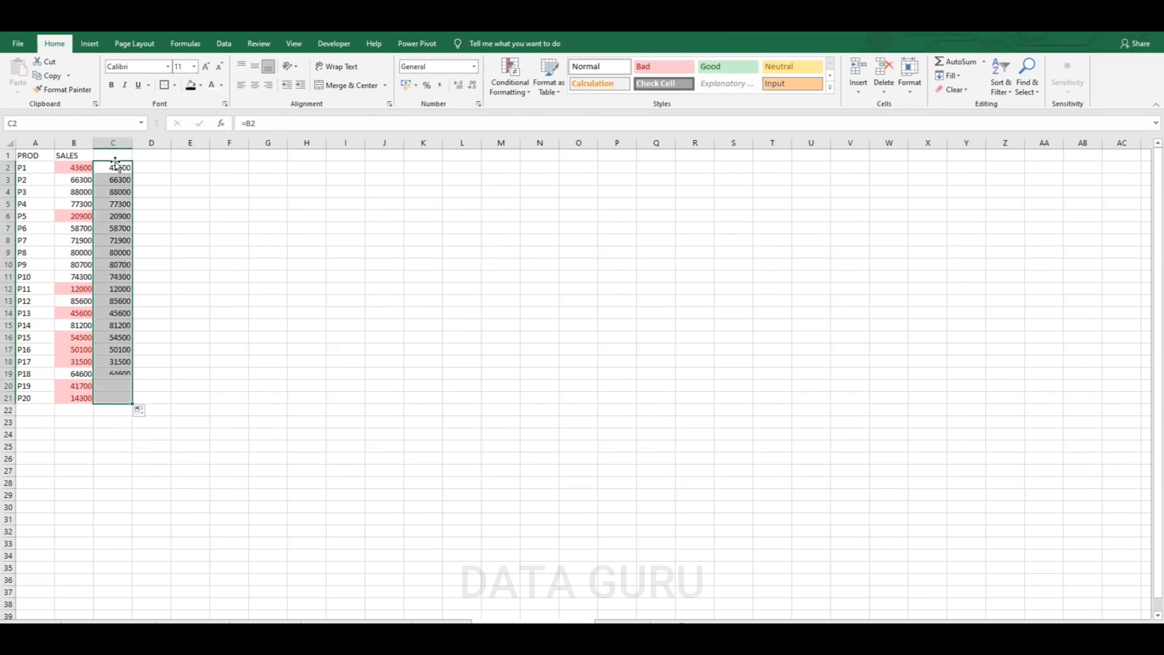
Set up a Less Than highlight rule on C2:C21 with a threshold of 55000
left_click(521, 92)
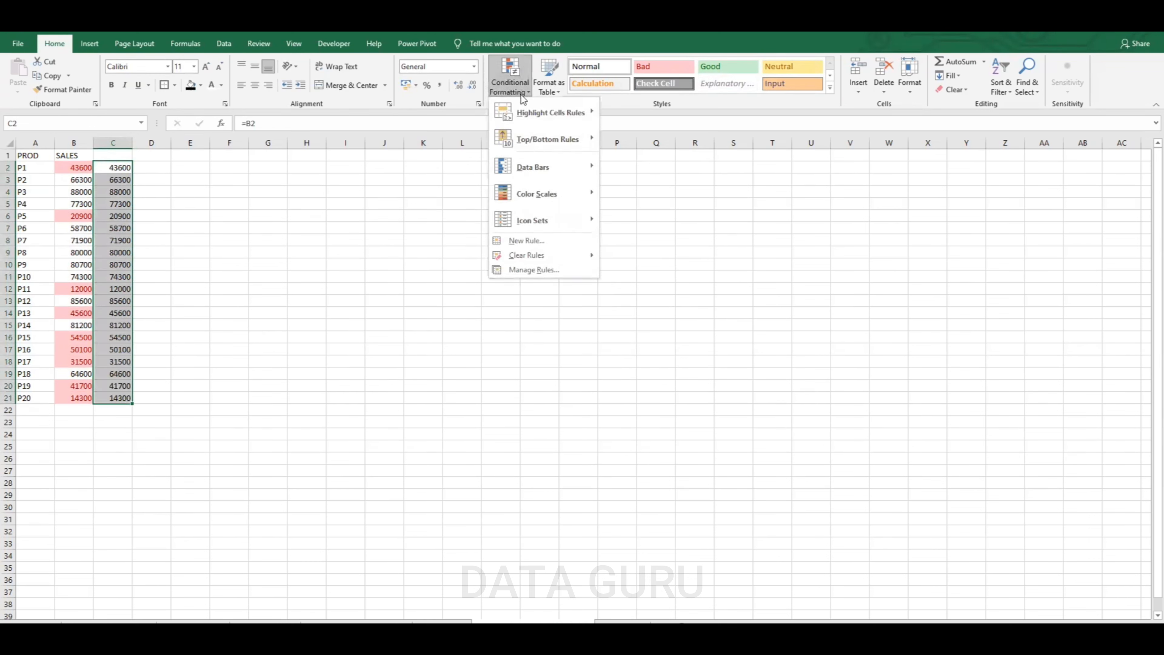
mouse_move(545, 221)
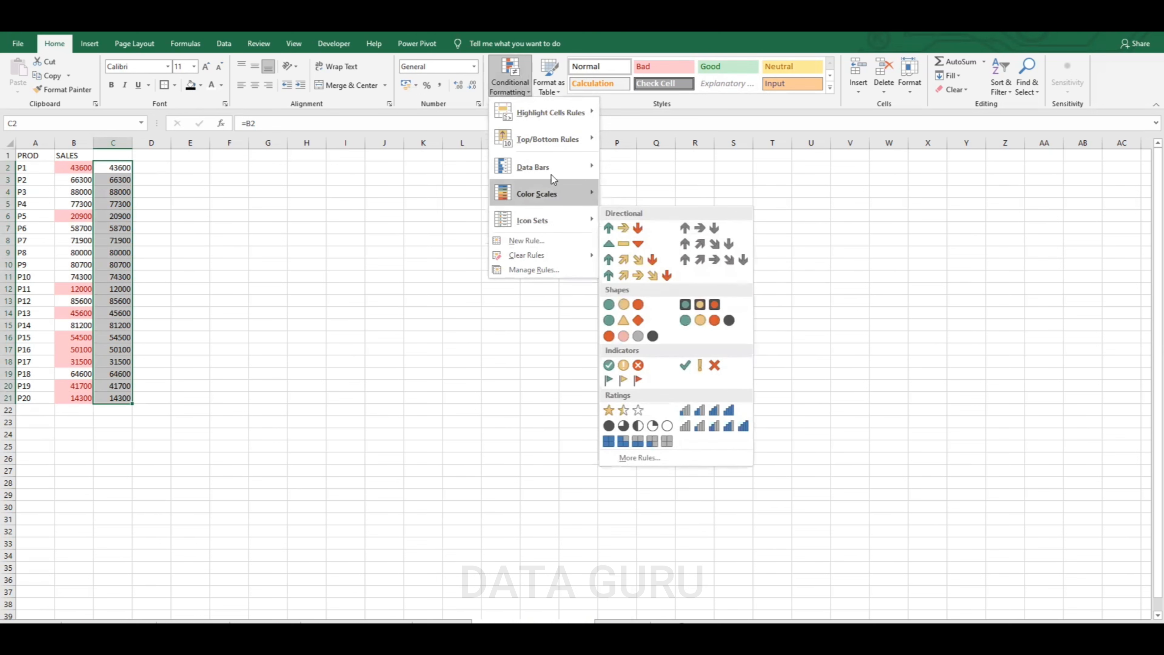
mouse_move(569, 116)
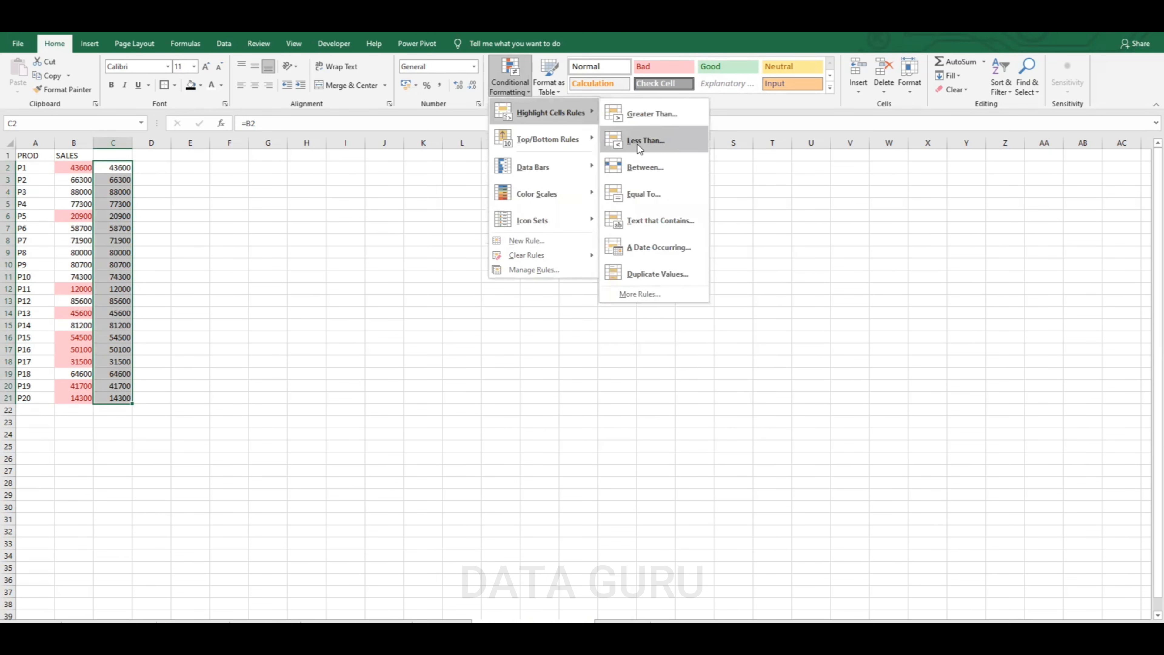
left_click(637, 144)
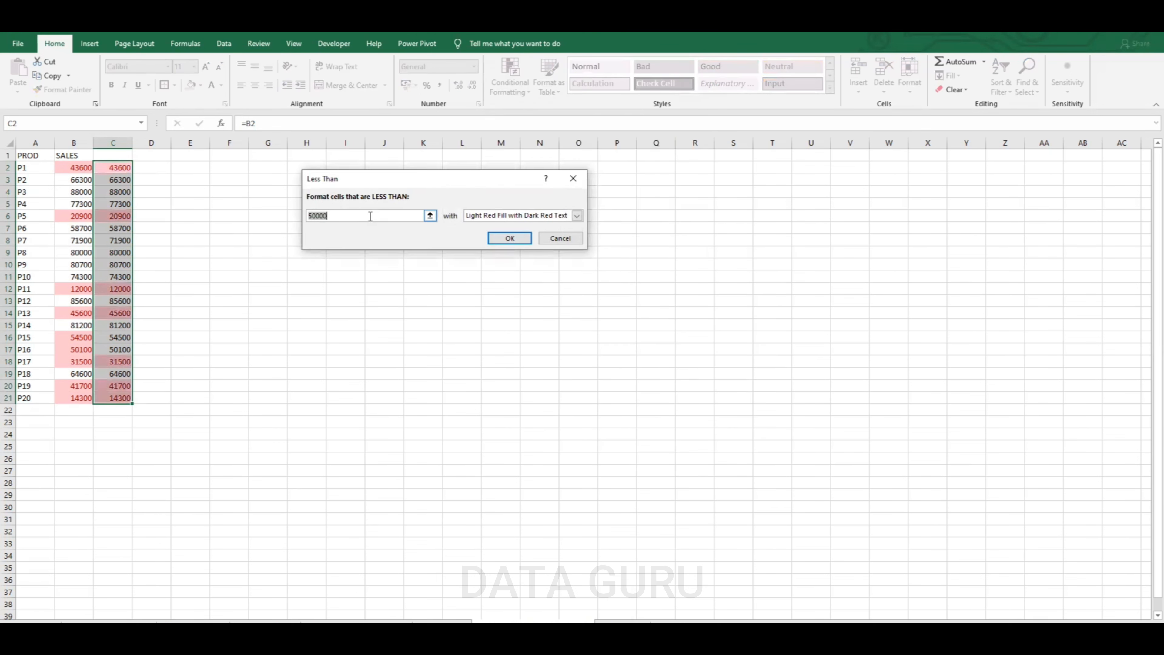
type("60000")
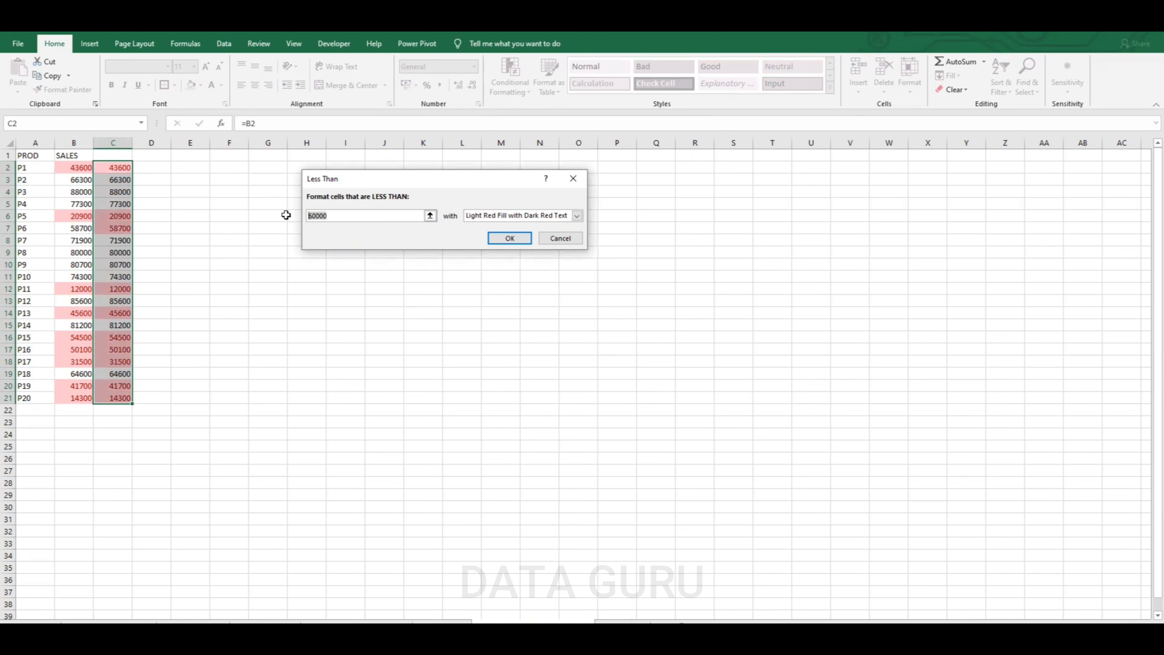
type("55")
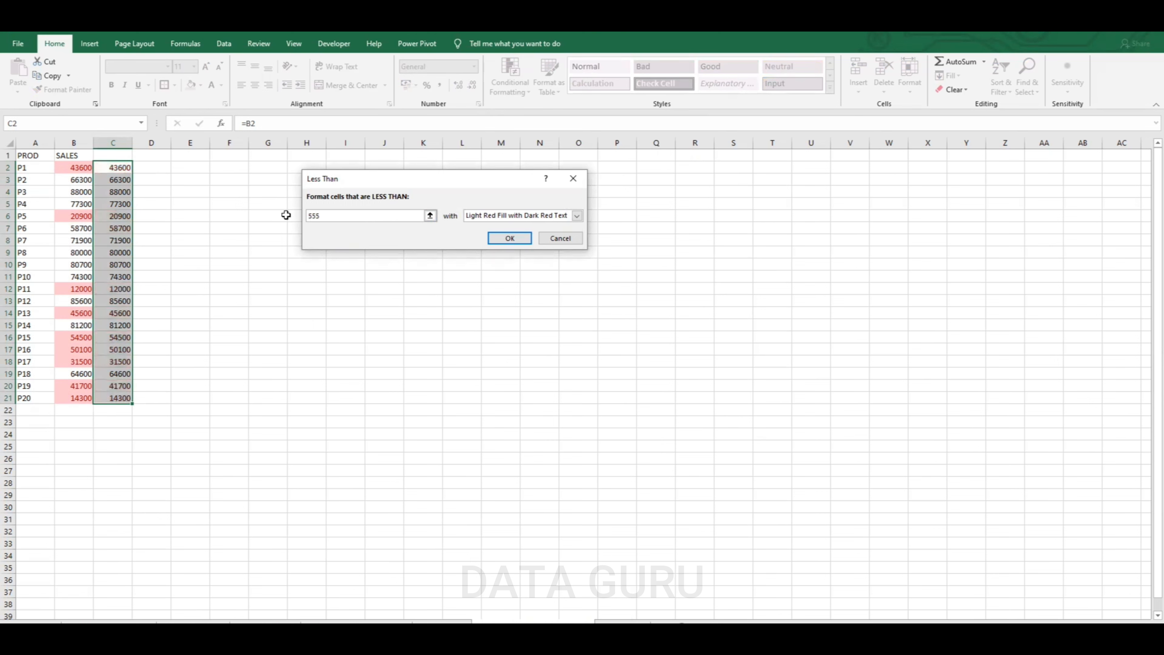
type("000")
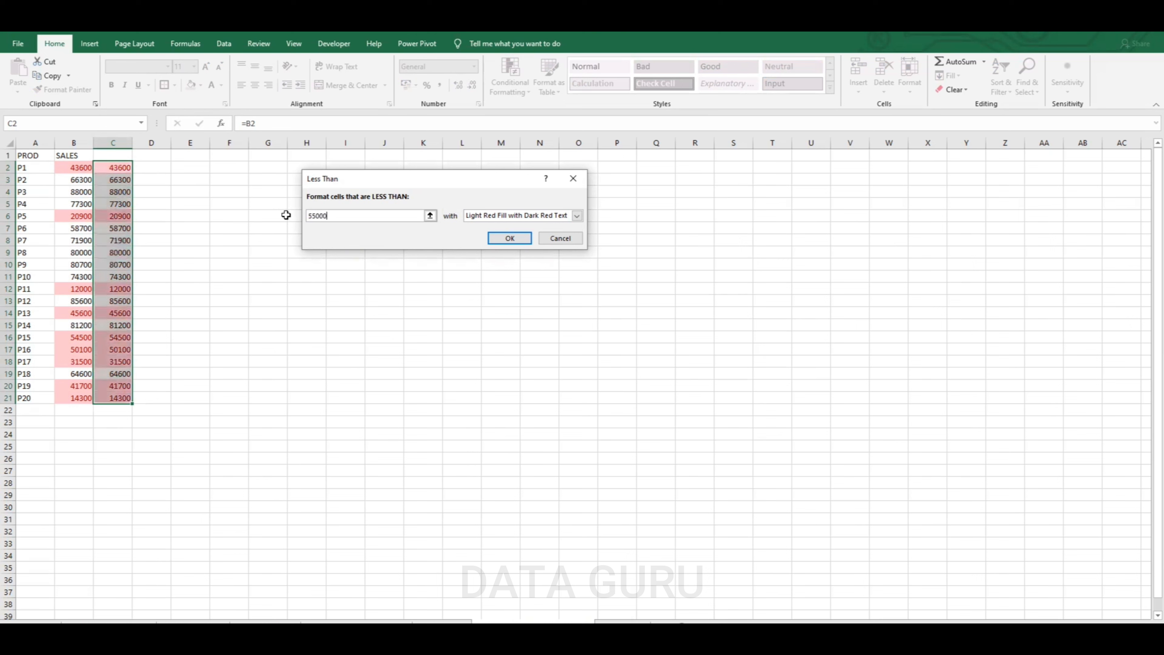
Give the Less Than rule a custom format with red fill and bold white font, and apply it
left_click(577, 215)
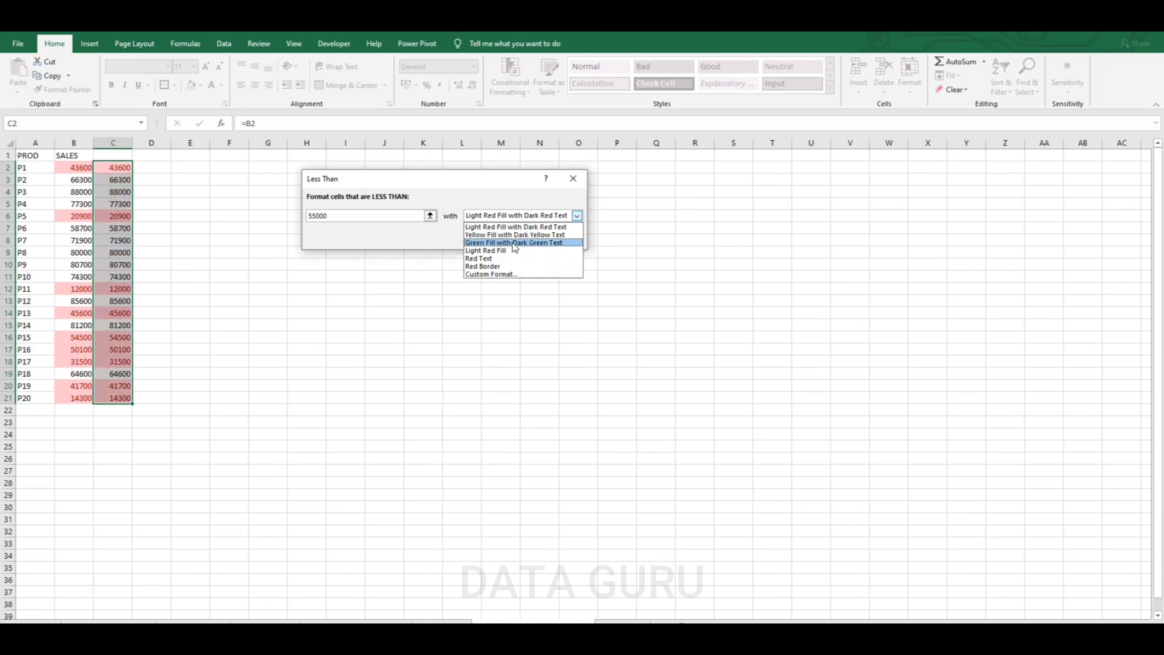
left_click(493, 275)
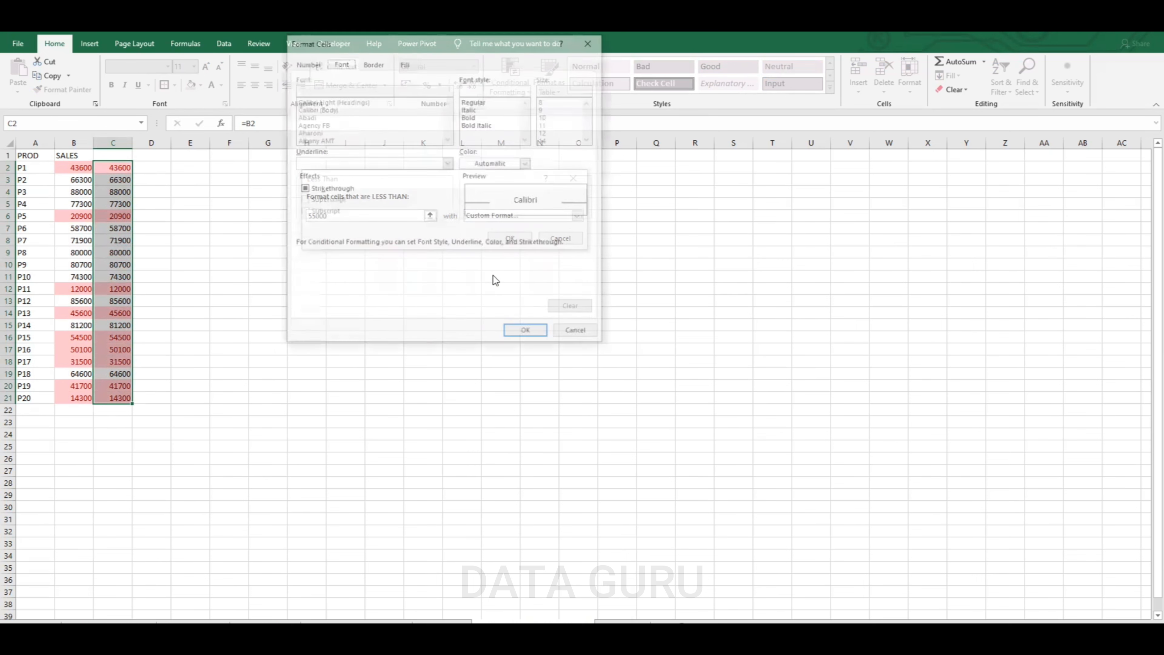
left_click(405, 62)
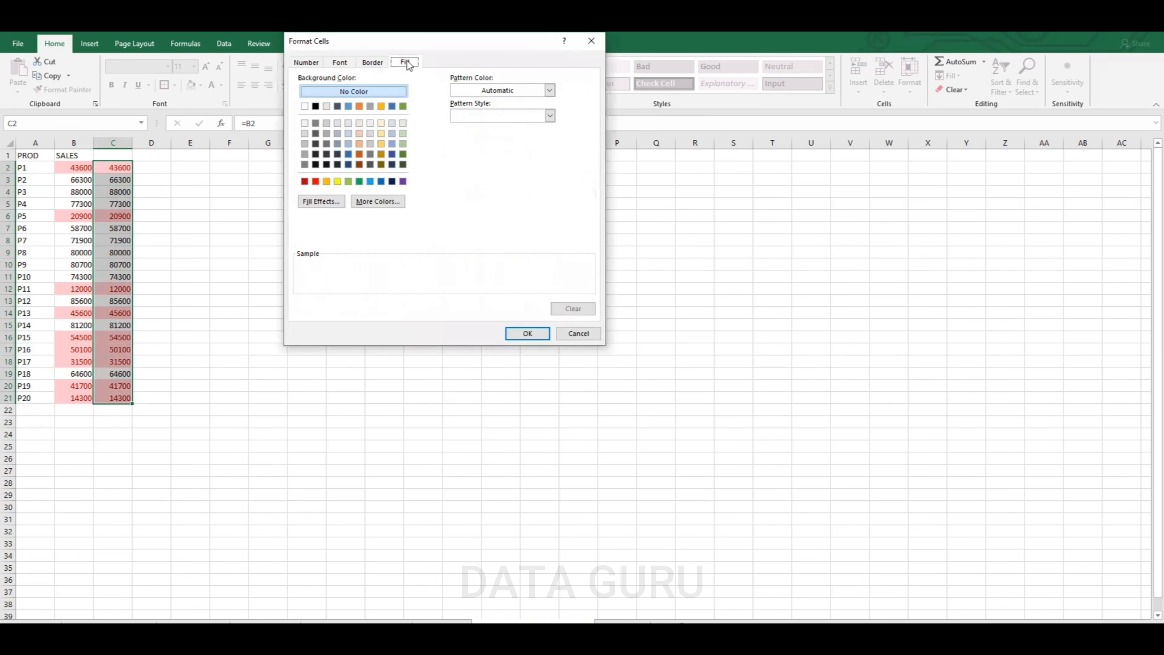
left_click(316, 182)
left_click(339, 62)
left_click(470, 116)
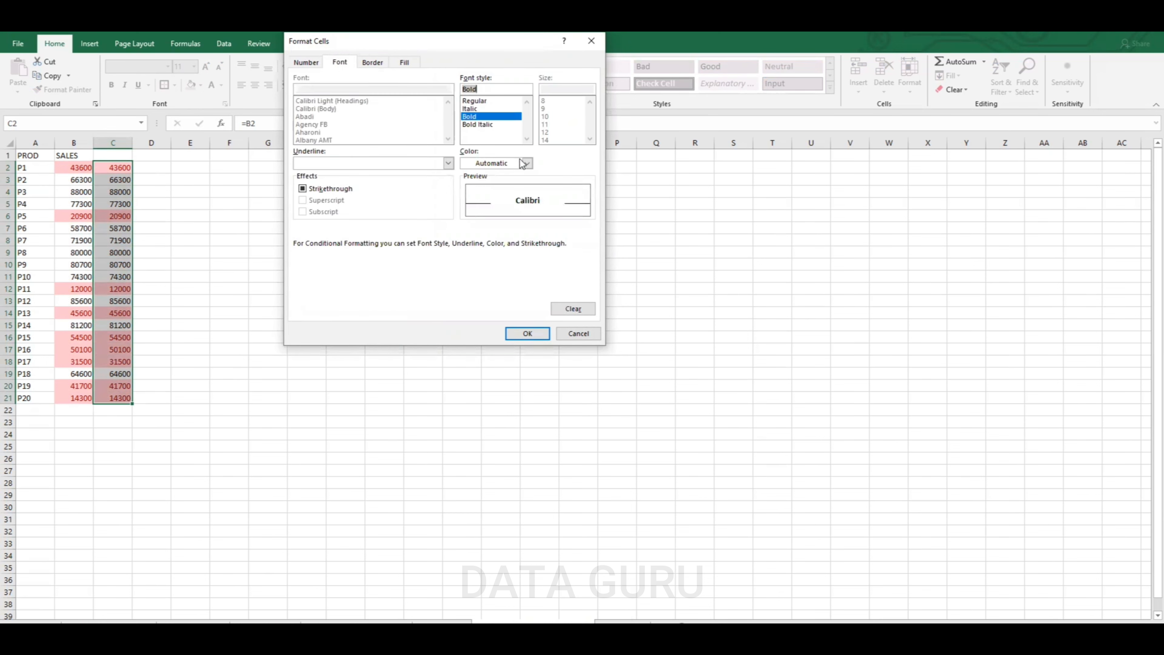
left_click(527, 163)
left_click(466, 205)
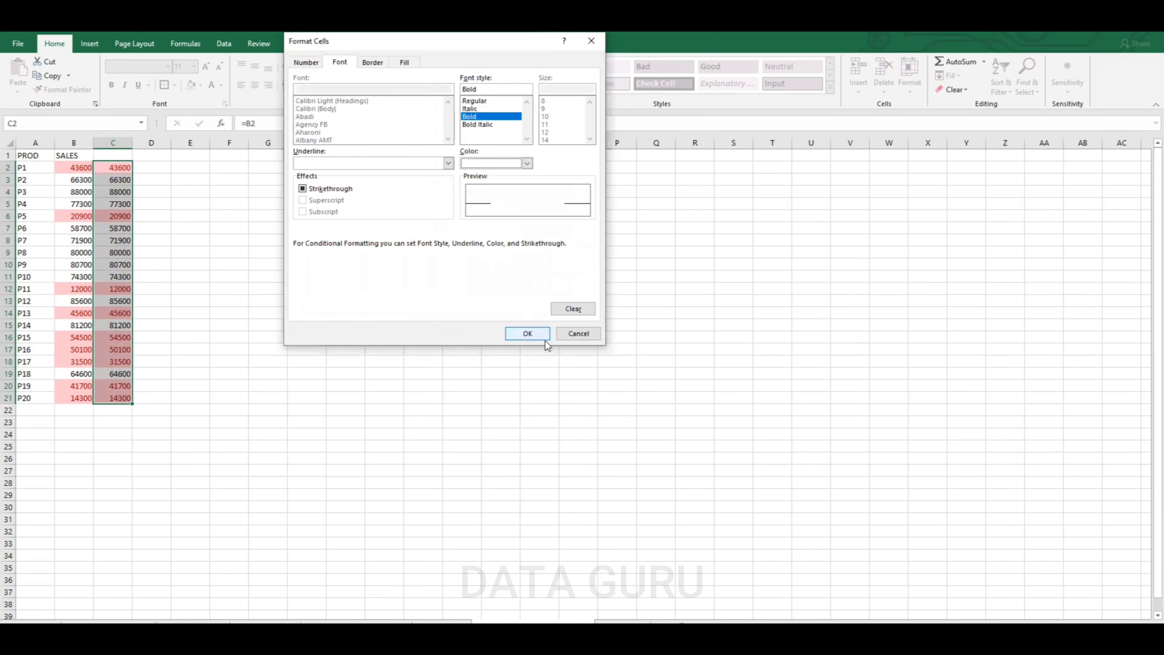
left_click(527, 334)
left_click(510, 236)
left_click(305, 272)
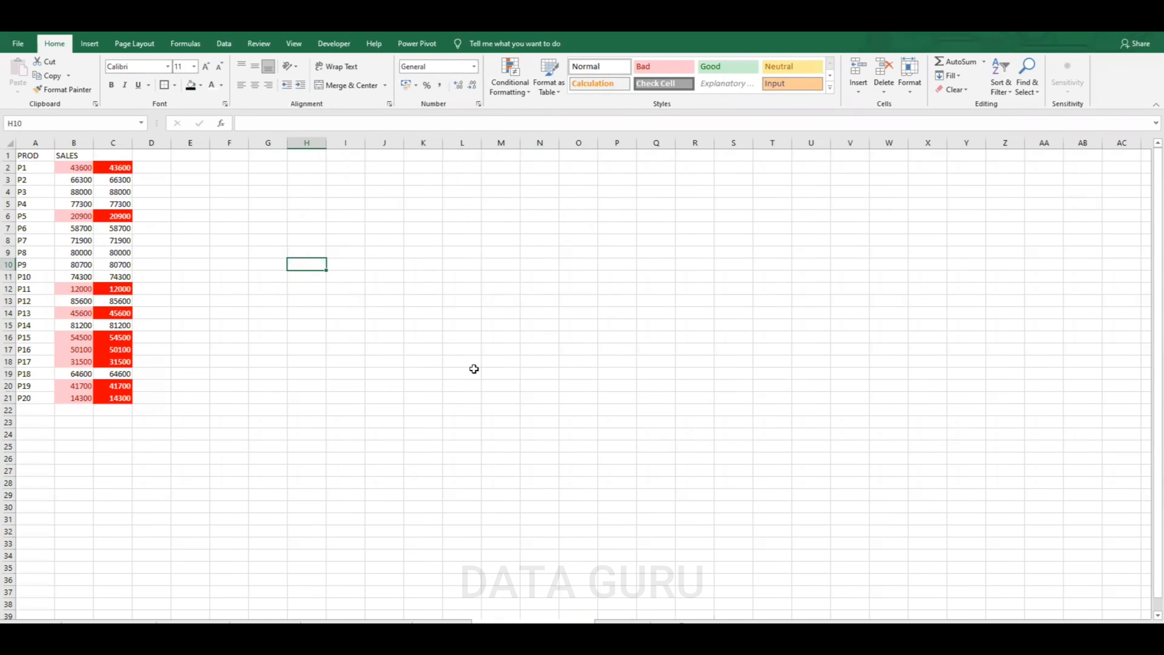
Enter the formula =B2 in D2 and fill it down to D21
left_click(157, 166)
type("=")
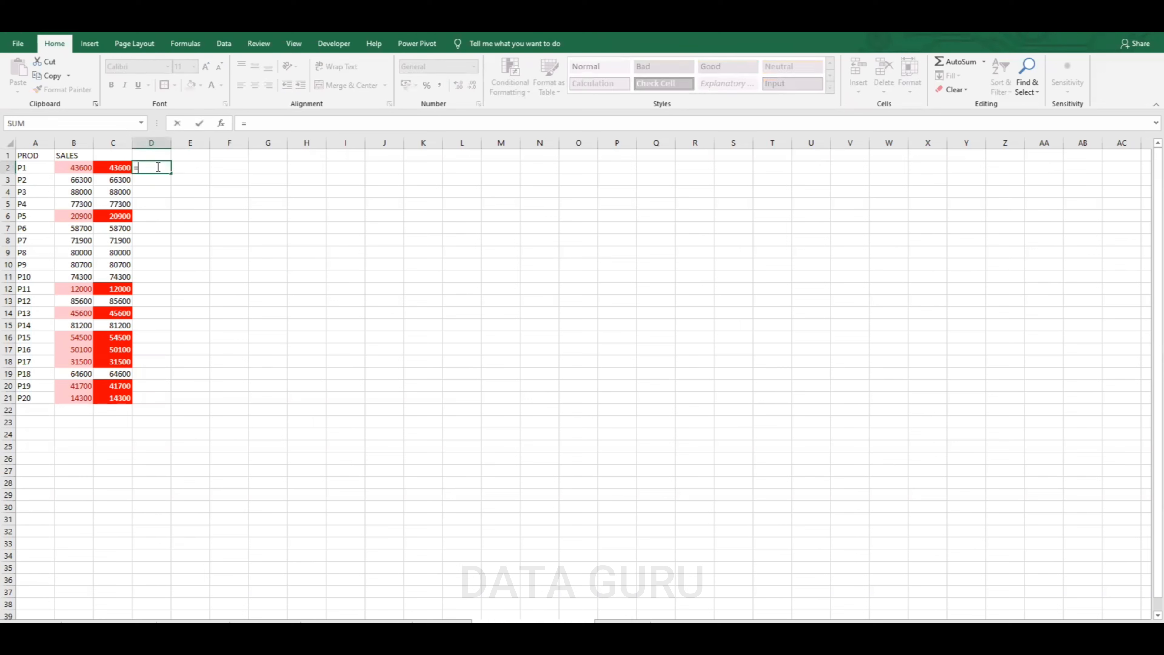
left_click(81, 168)
key("ctrl+Return")
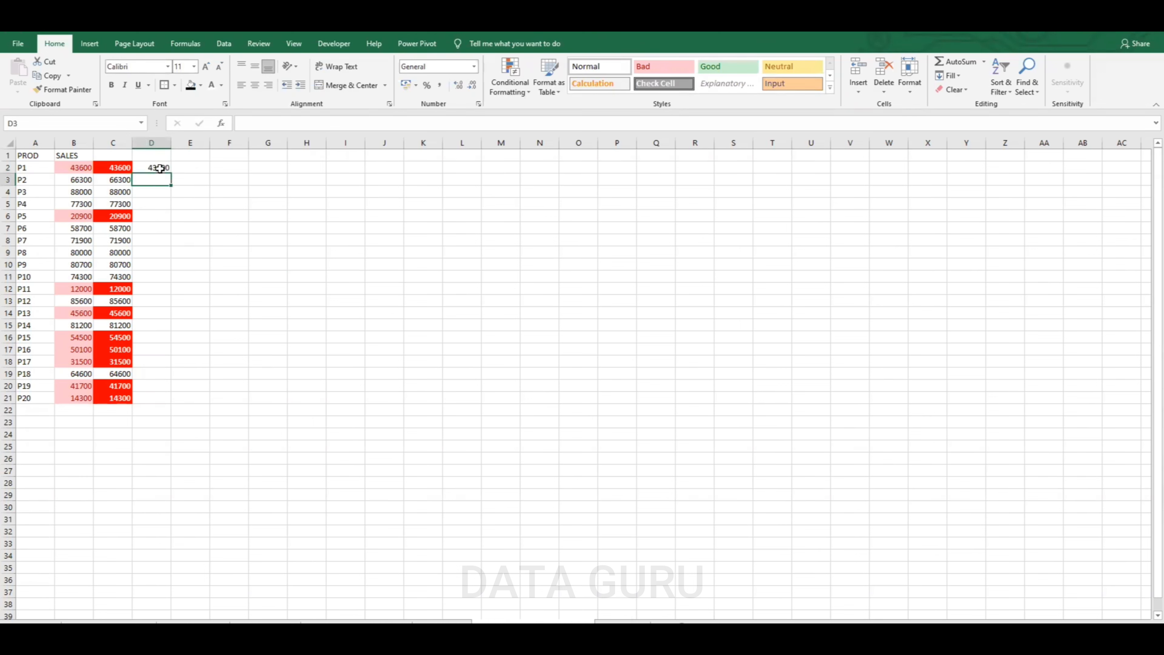
double_click(171, 175)
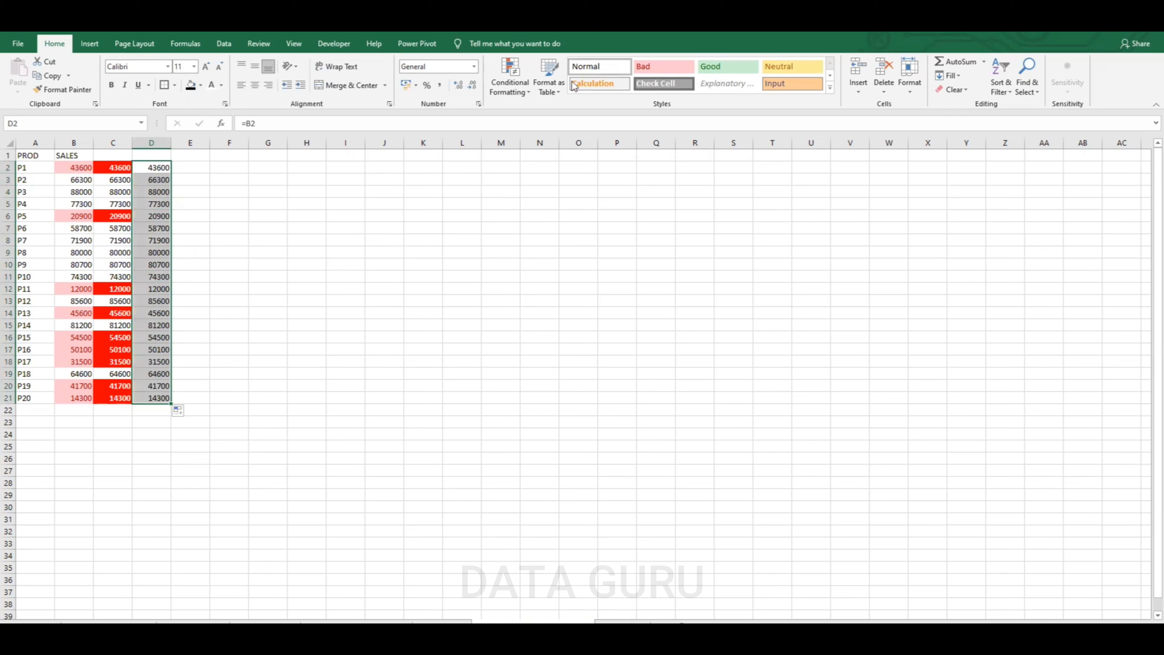
Set up a Greater Than highlight rule on D2:D21 with a threshold of 55000
left_click(524, 94)
mouse_move(544, 112)
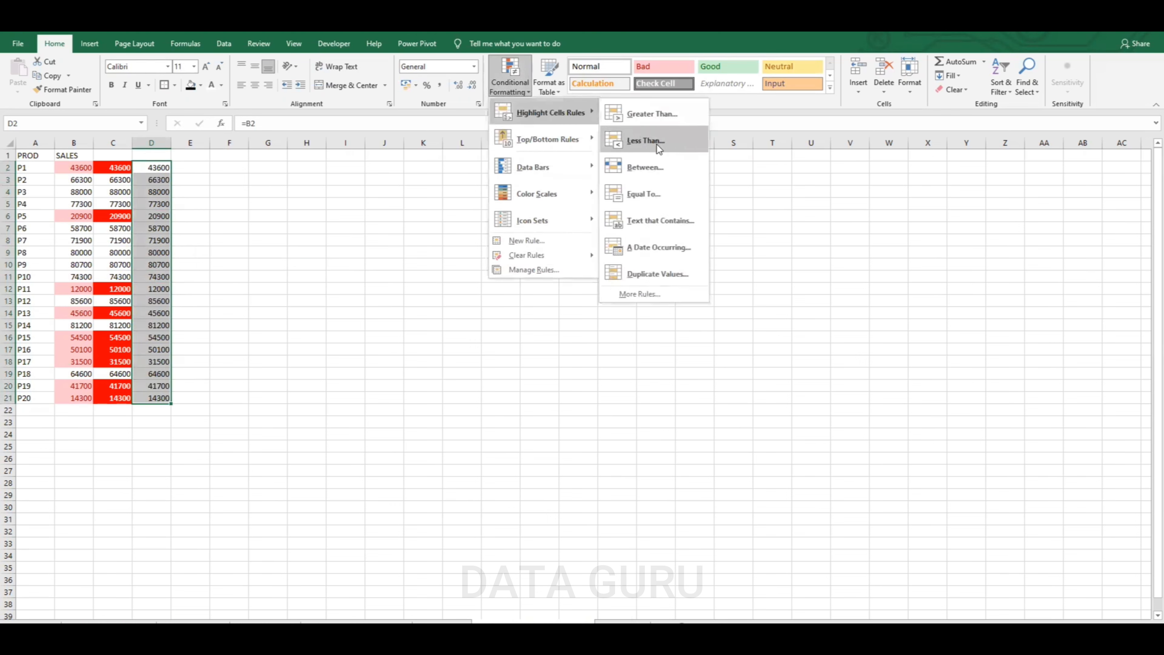
left_click(654, 120)
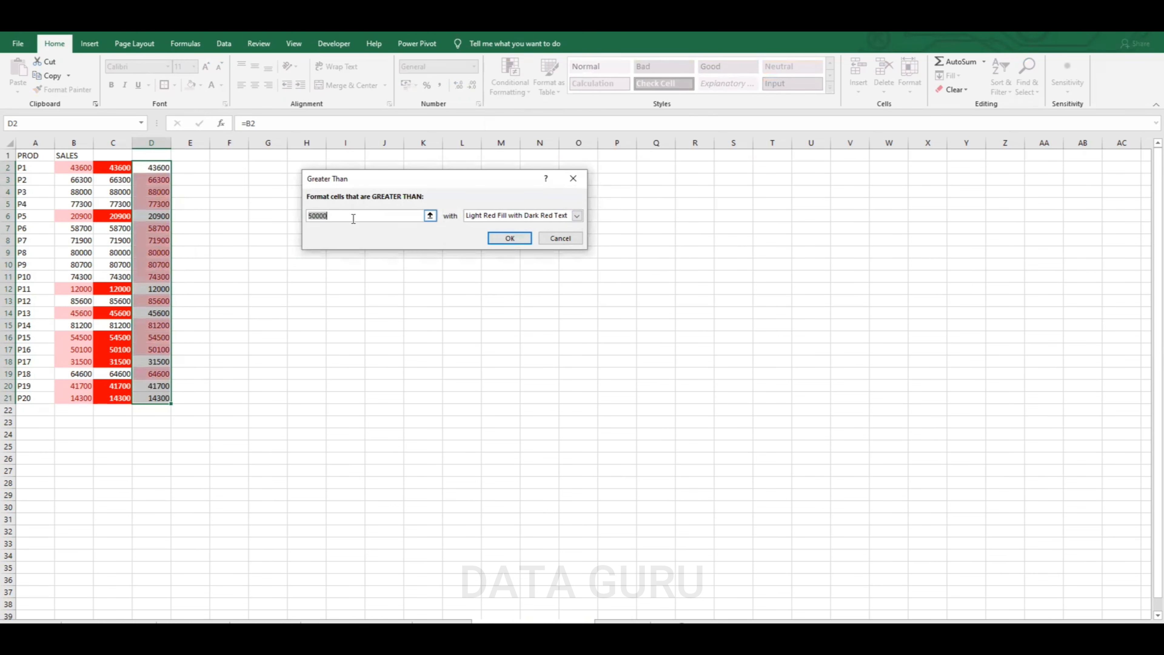
type("55000")
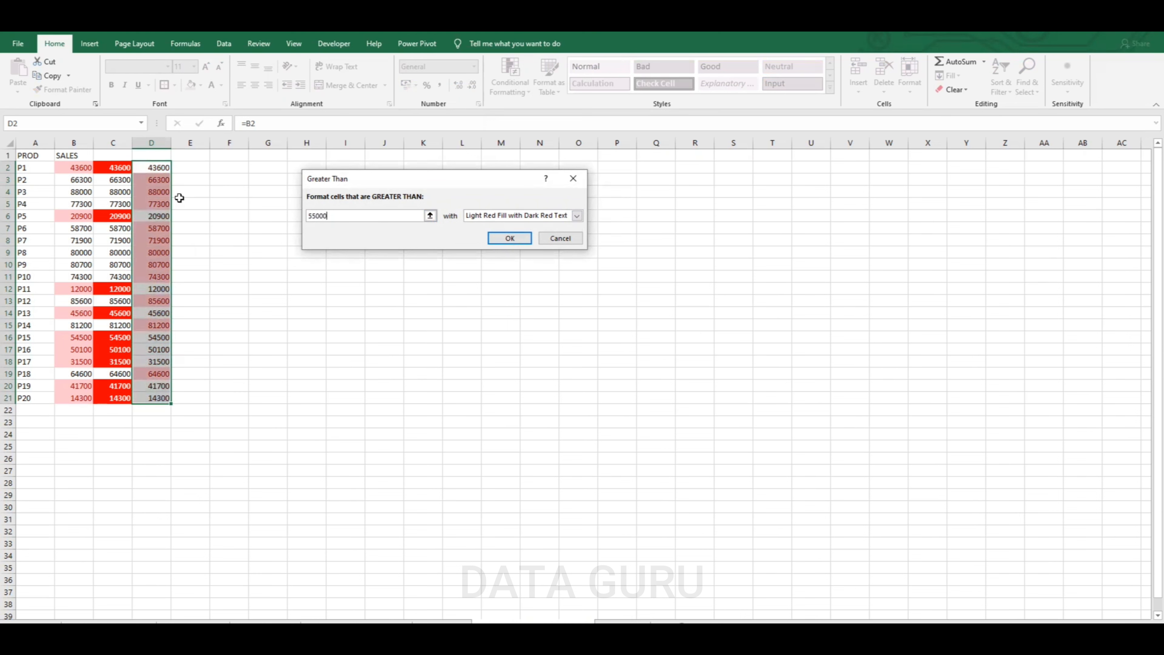
Give the Greater Than rule a custom format with green fill and bold white font, and apply it
left_click(577, 216)
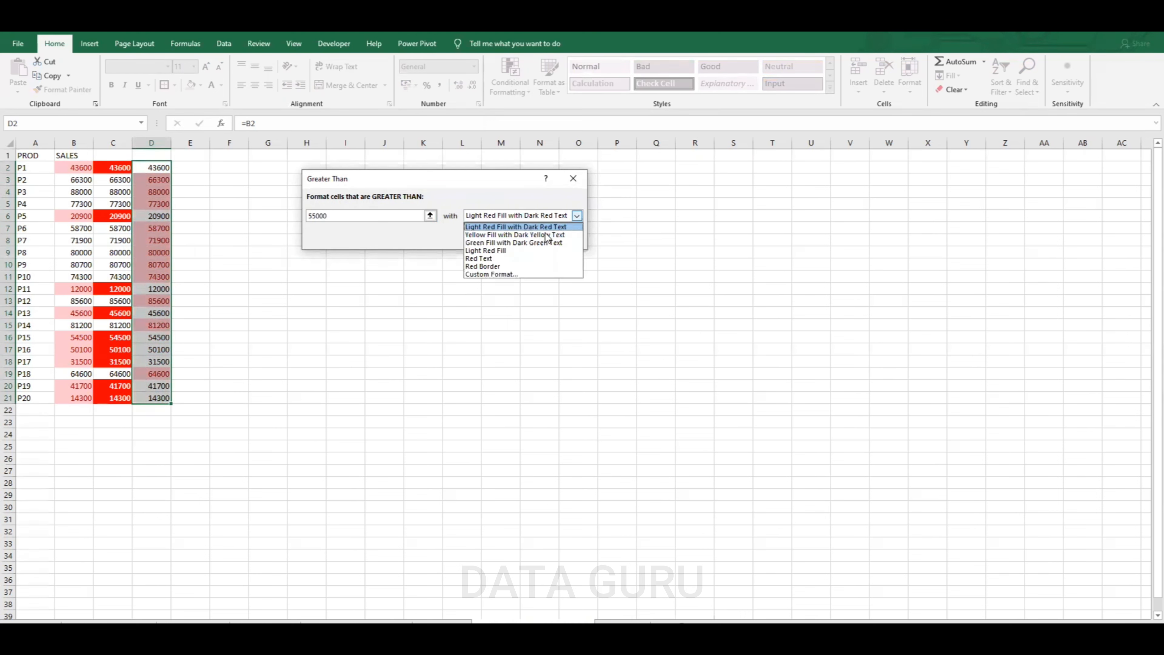
left_click(503, 276)
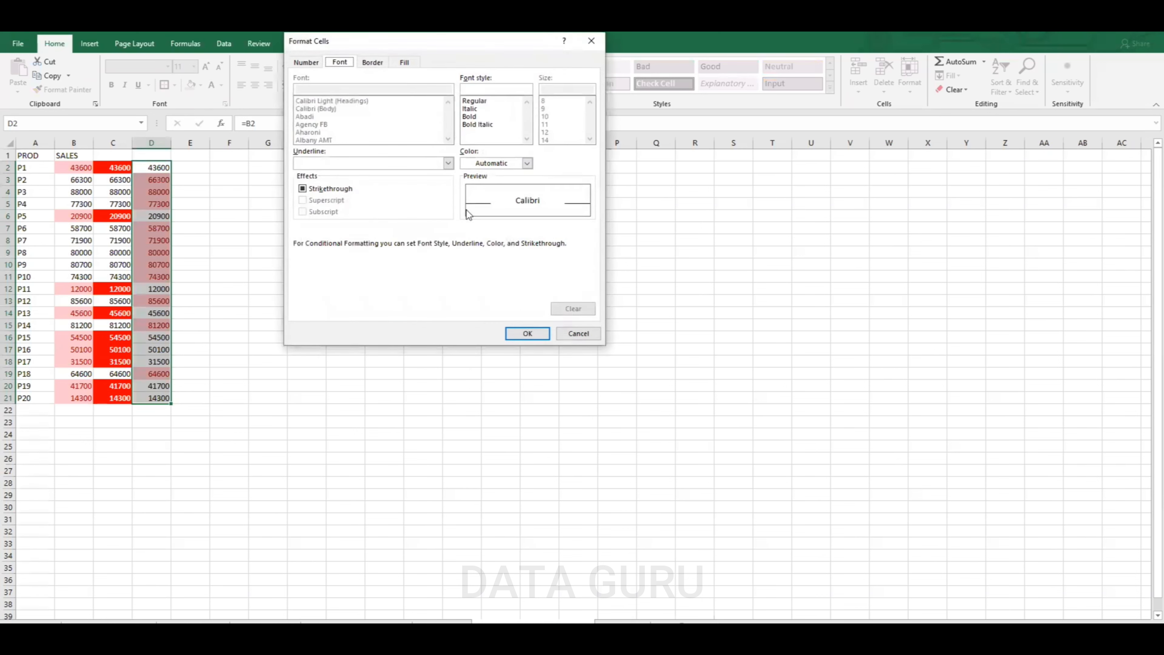
left_click(409, 63)
left_click(360, 182)
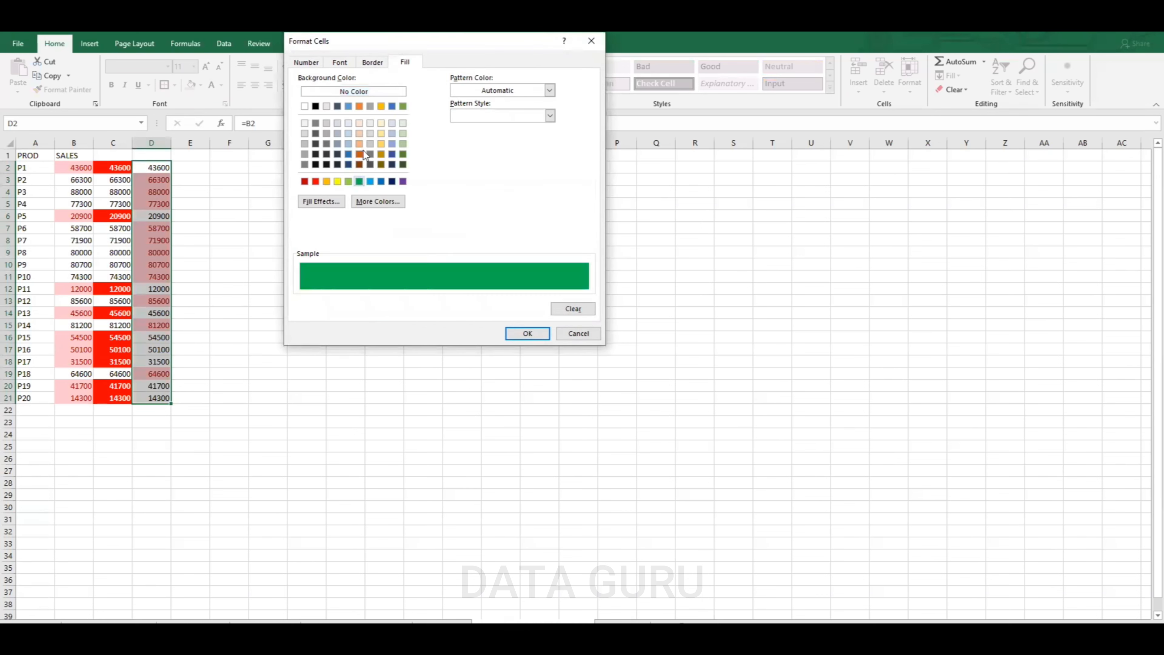
left_click(341, 60)
left_click(470, 117)
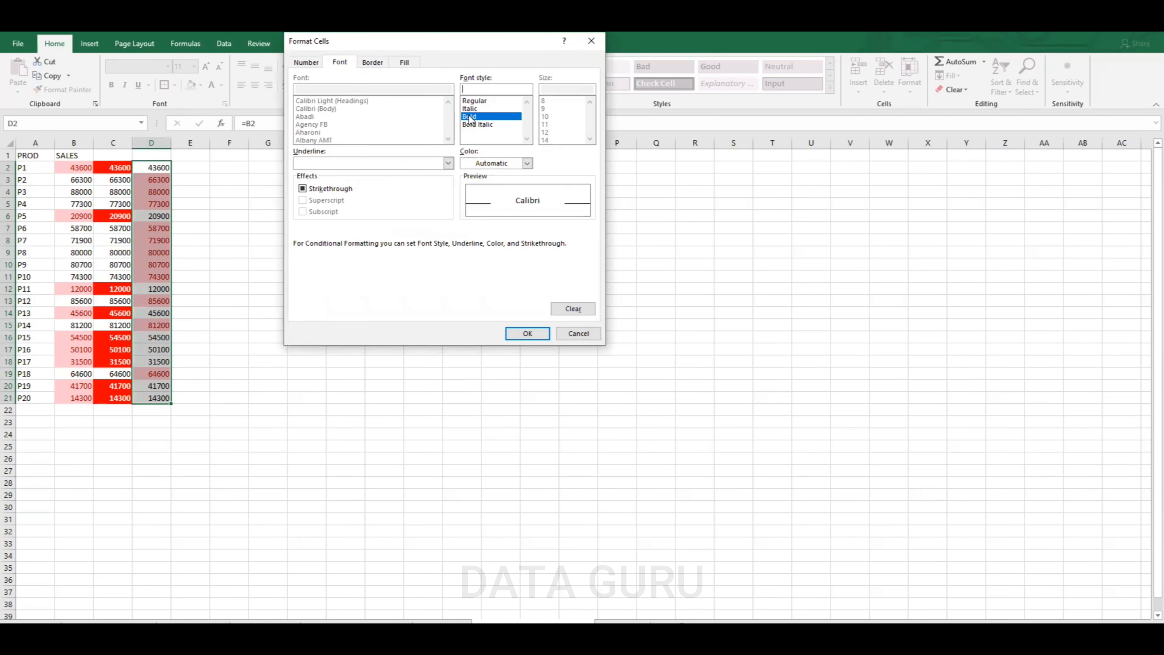
left_click(527, 163)
left_click(467, 204)
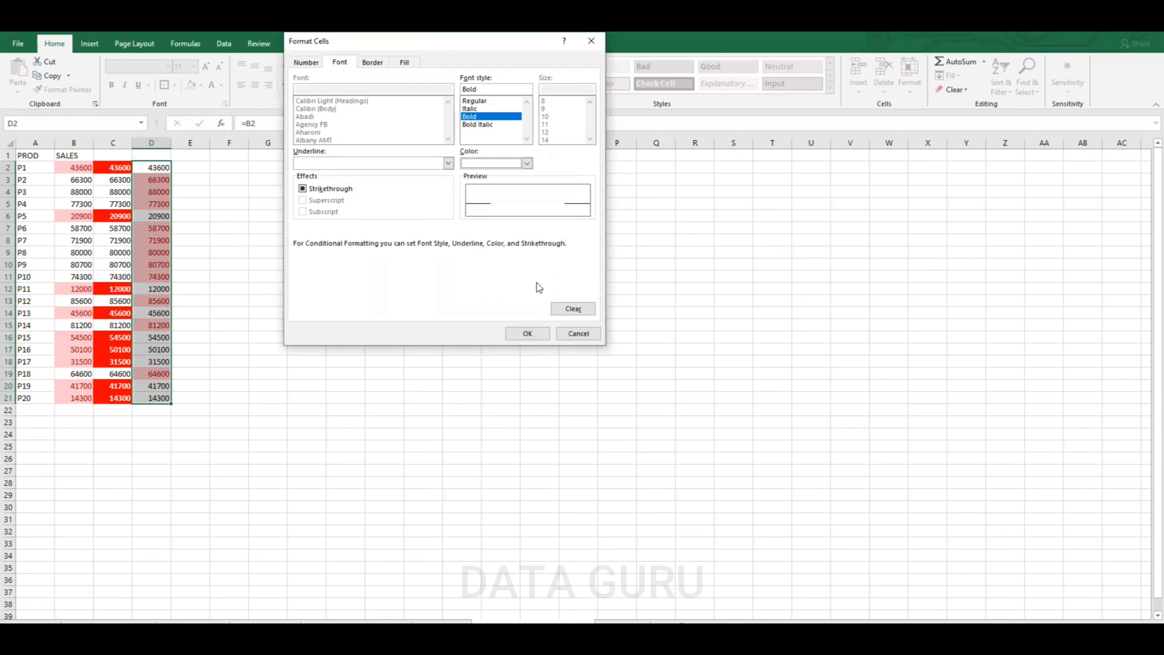
left_click(539, 333)
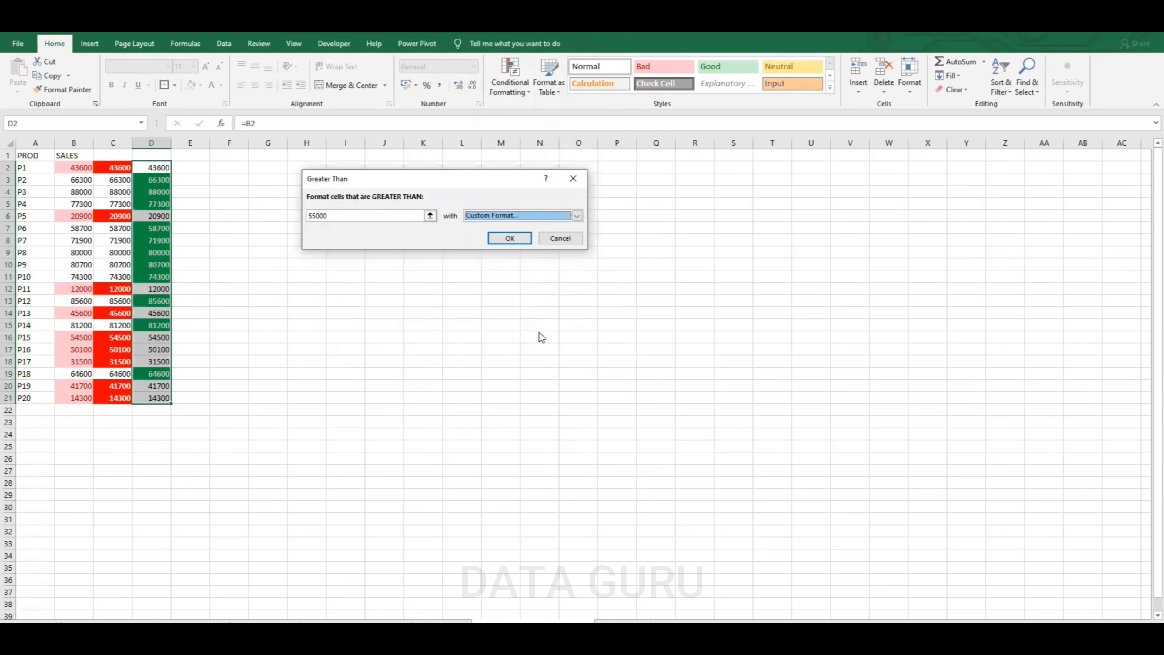
left_click(509, 237)
left_click(466, 384)
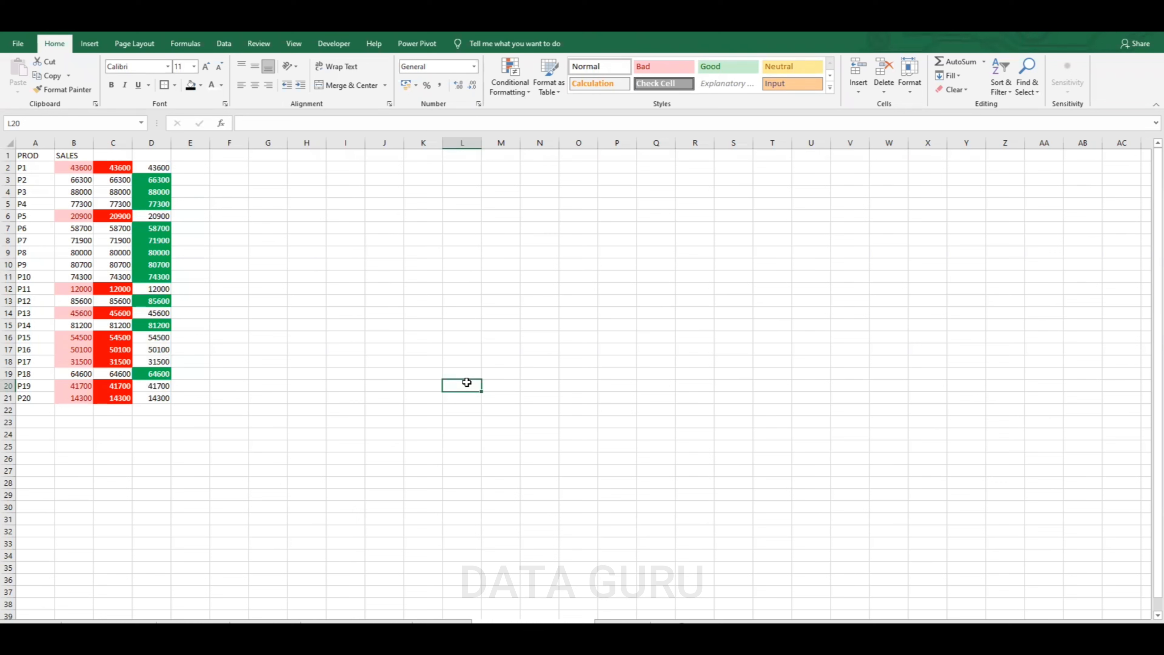
Enter the formula =B2 in E2 and fill it down to E21
left_click(192, 168)
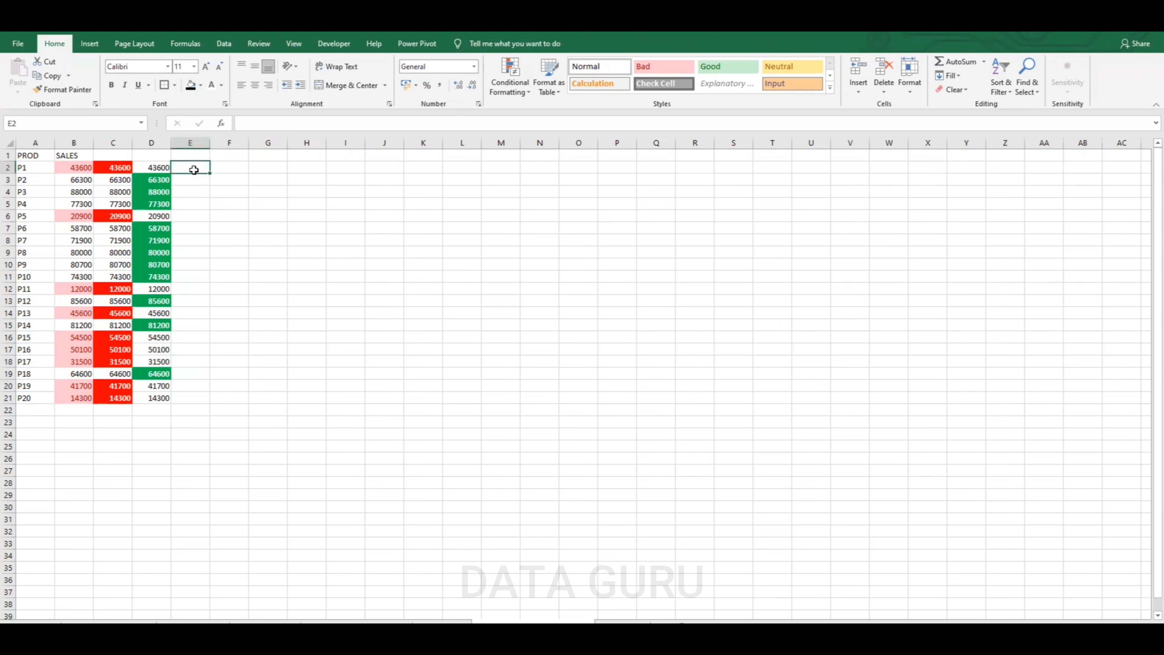
type("=")
left_click(76, 169)
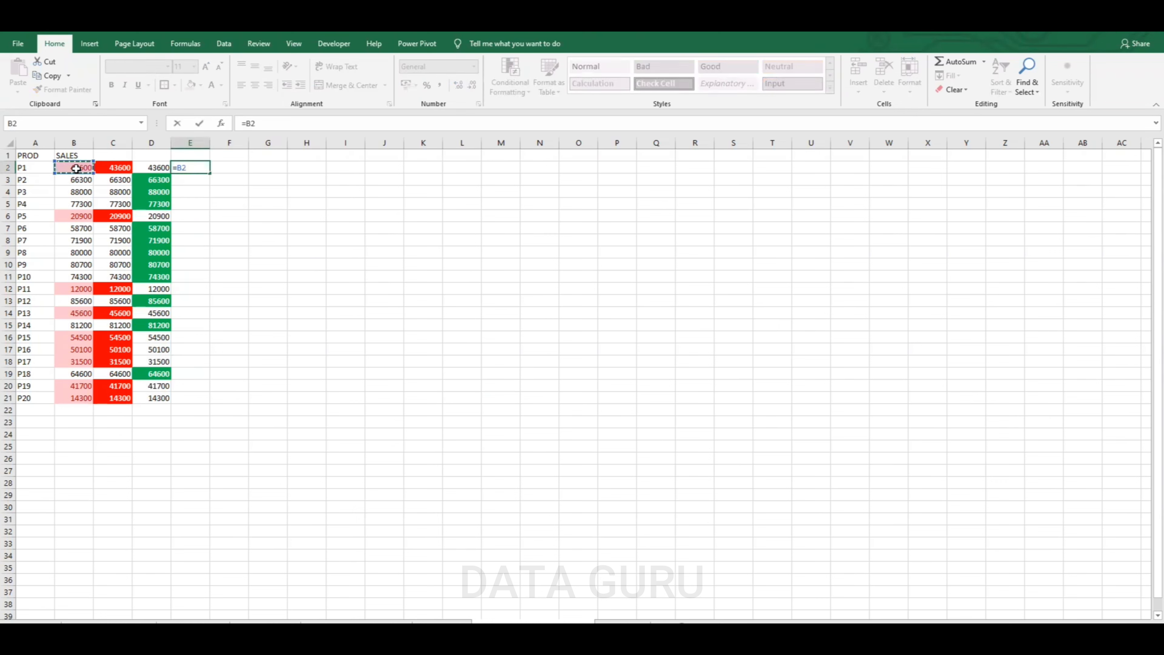
key("Return")
left_click(196, 168)
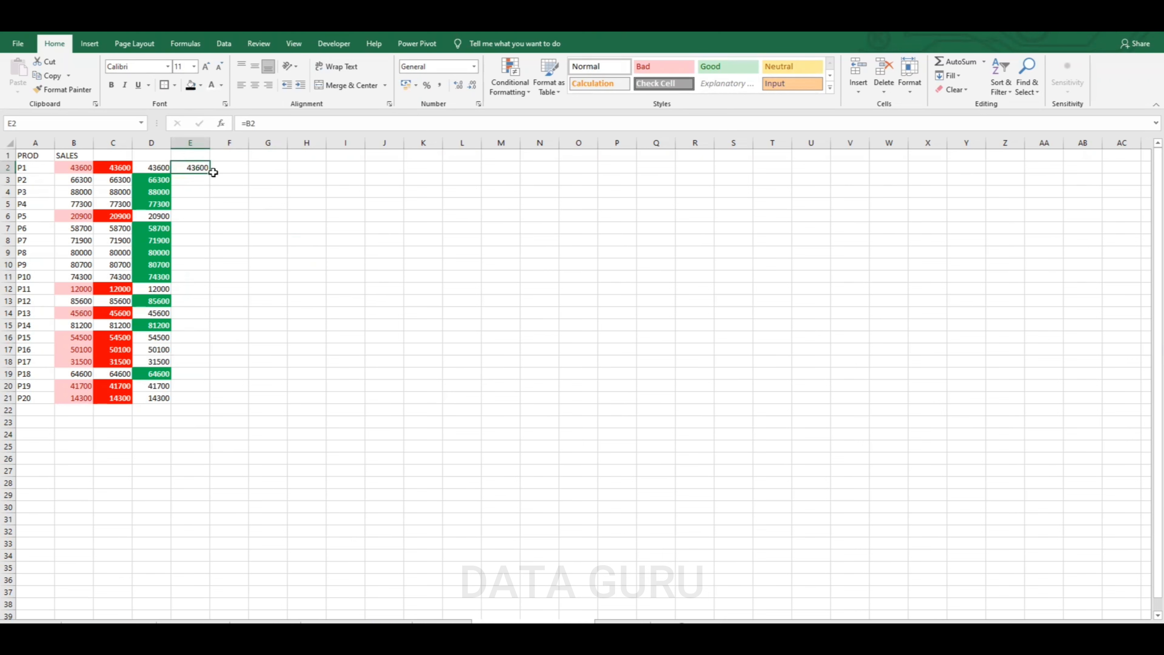
double_click(210, 173)
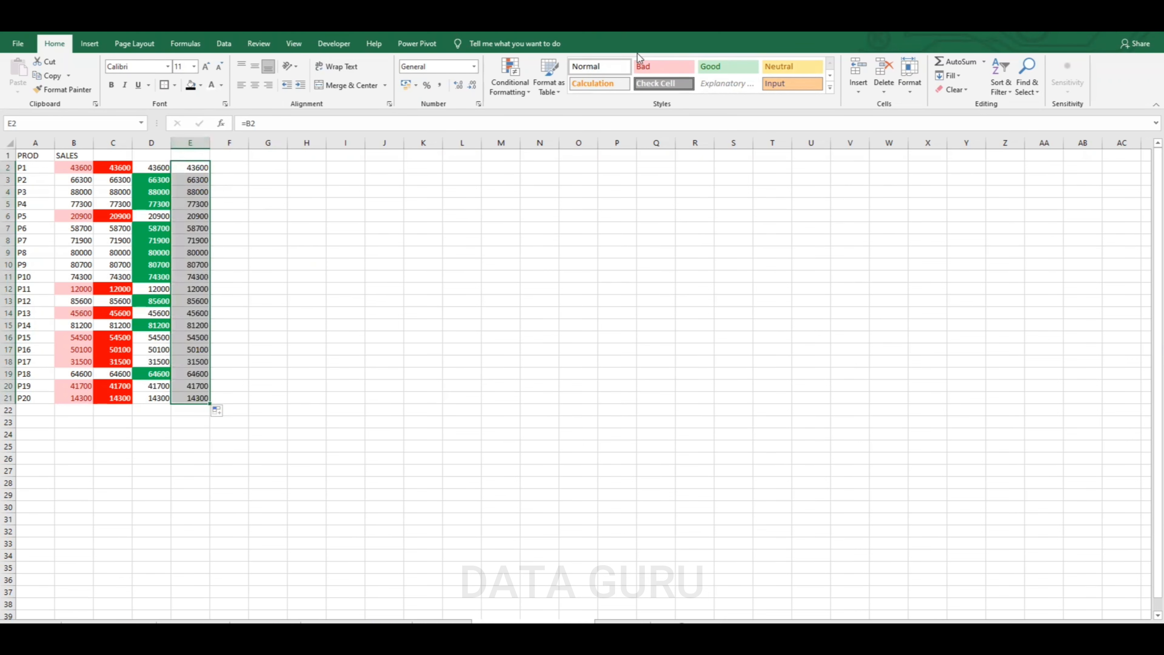
Create a new formatting rule on E2:E21 for only cells whose value is less than 55000
left_click(535, 90)
left_click(523, 88)
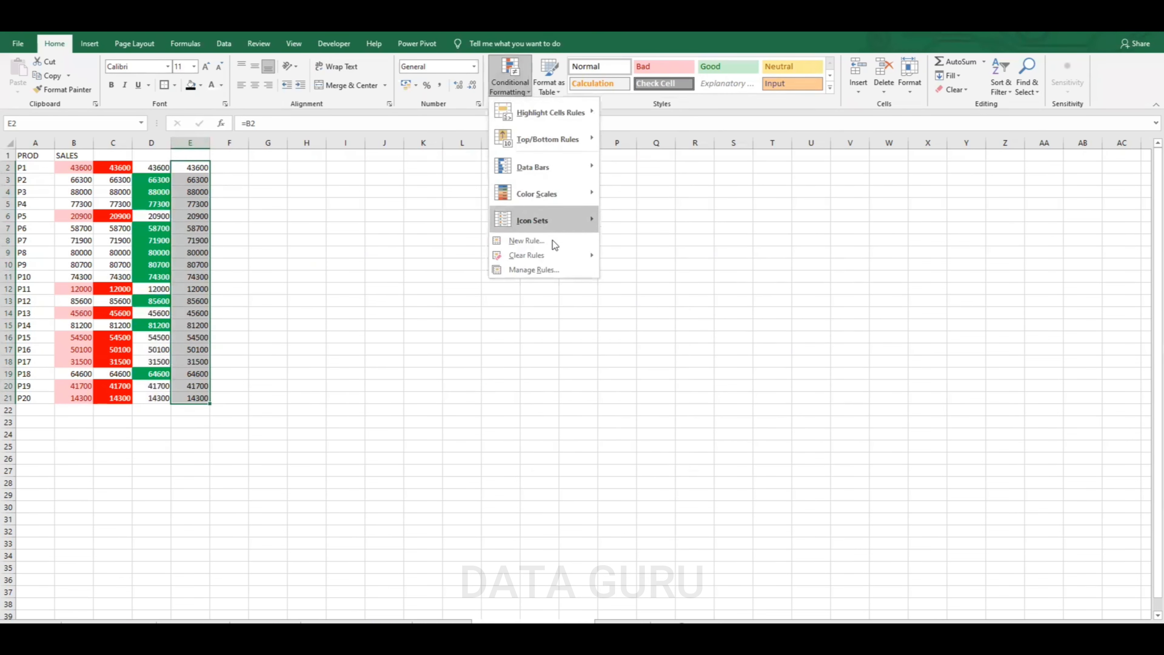
left_click(526, 241)
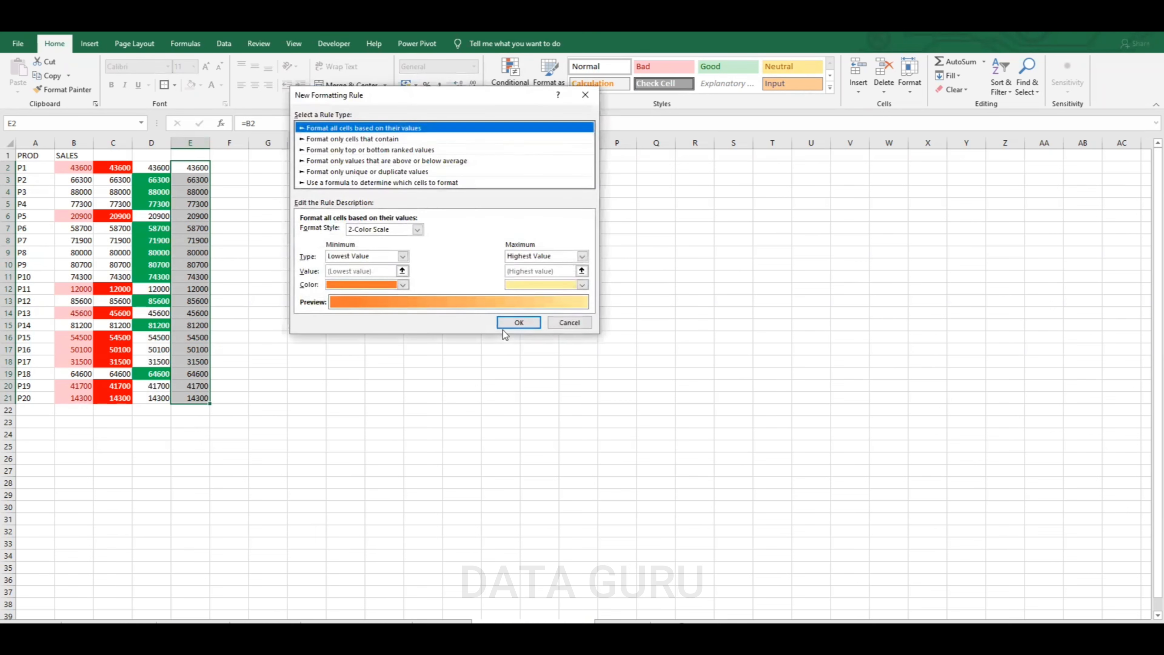
left_click(356, 139)
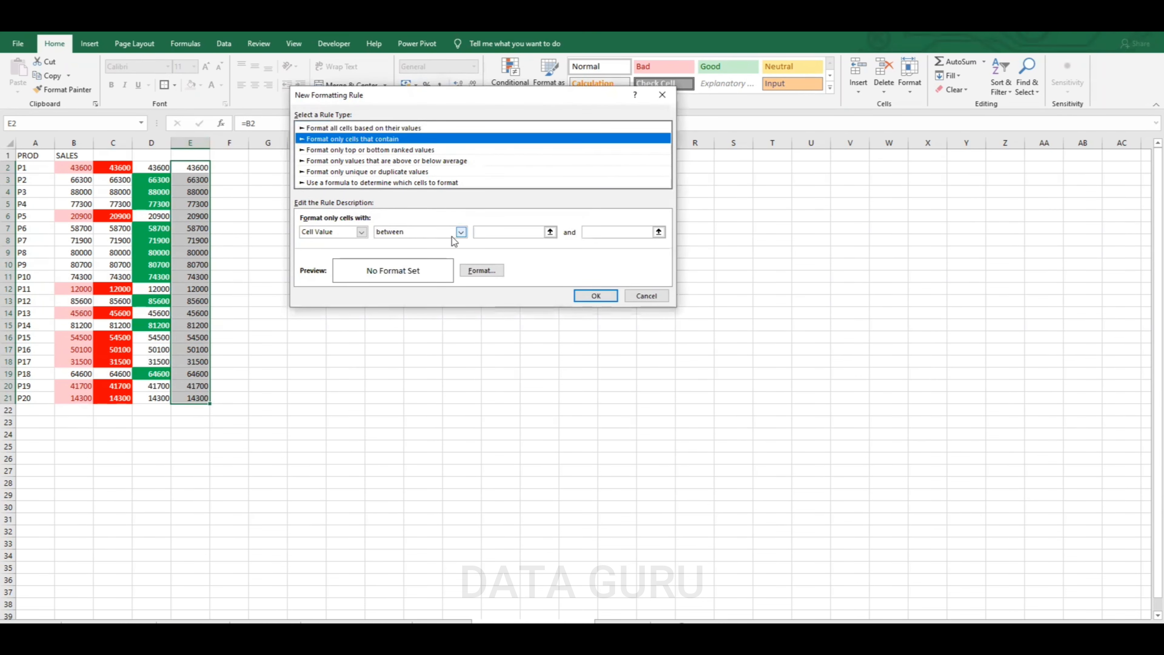
left_click(461, 232)
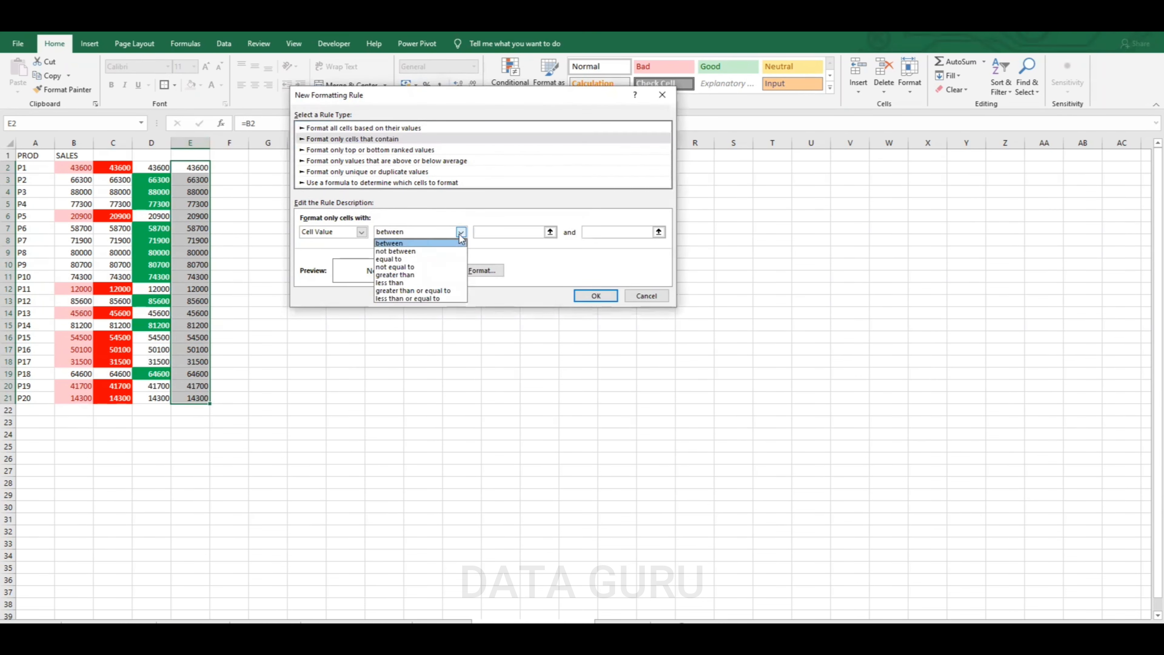
left_click(403, 283)
left_click(530, 236)
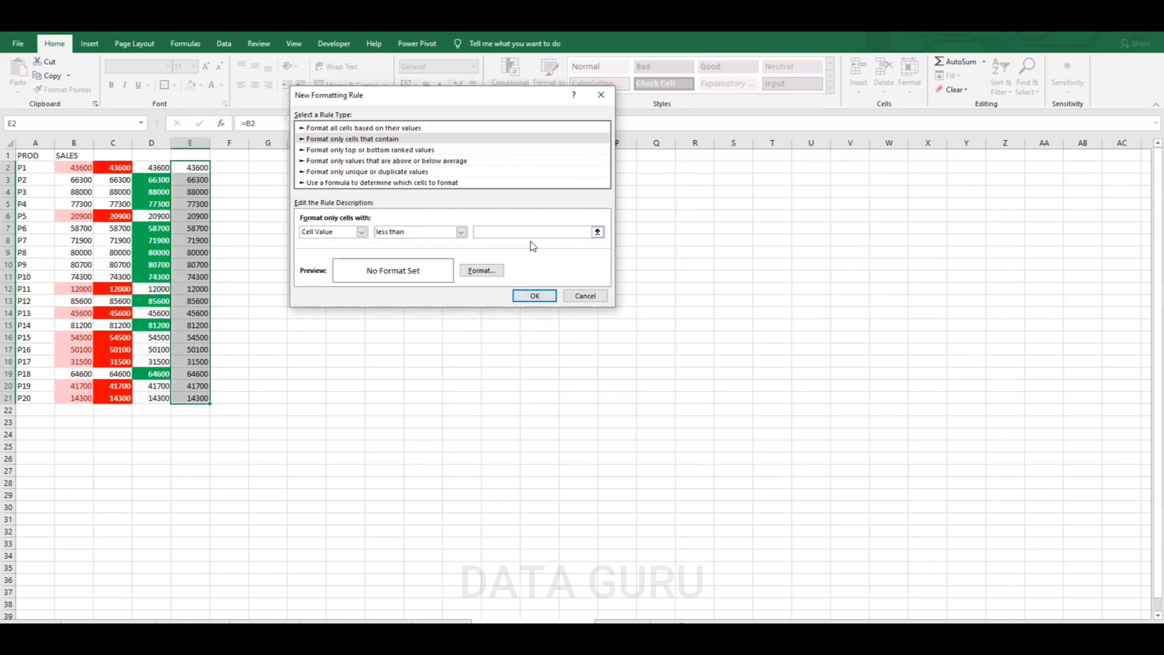
type("55000")
Give the less-than rule a red fill and bold white font, and apply it to E2:E21
left_click(480, 271)
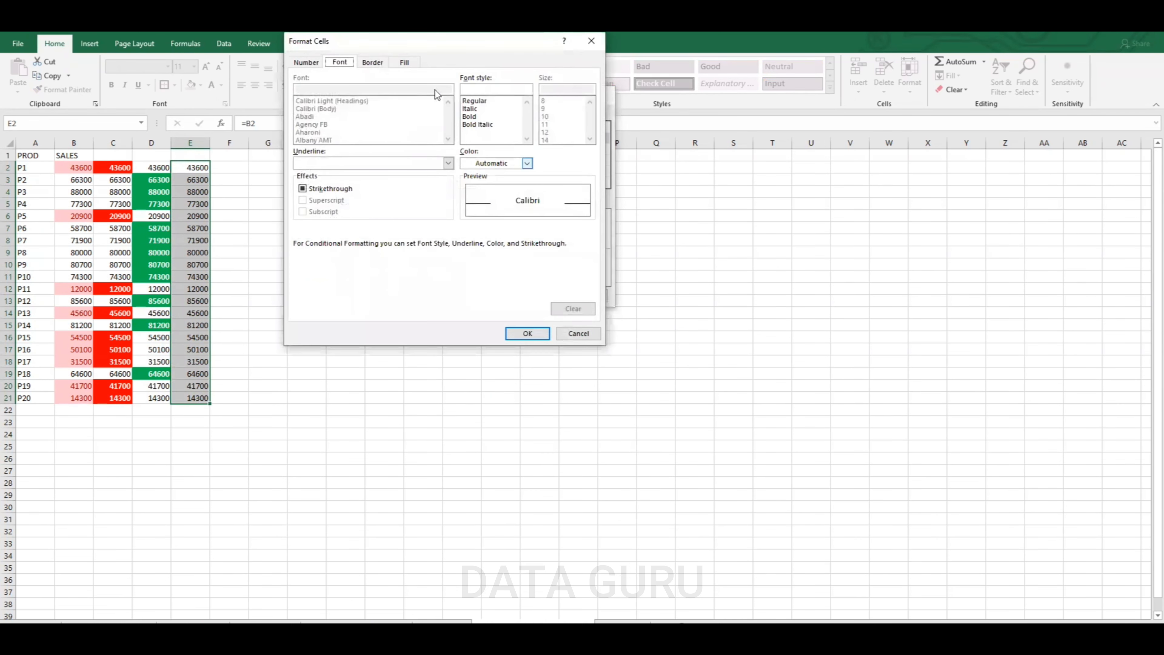
left_click(404, 62)
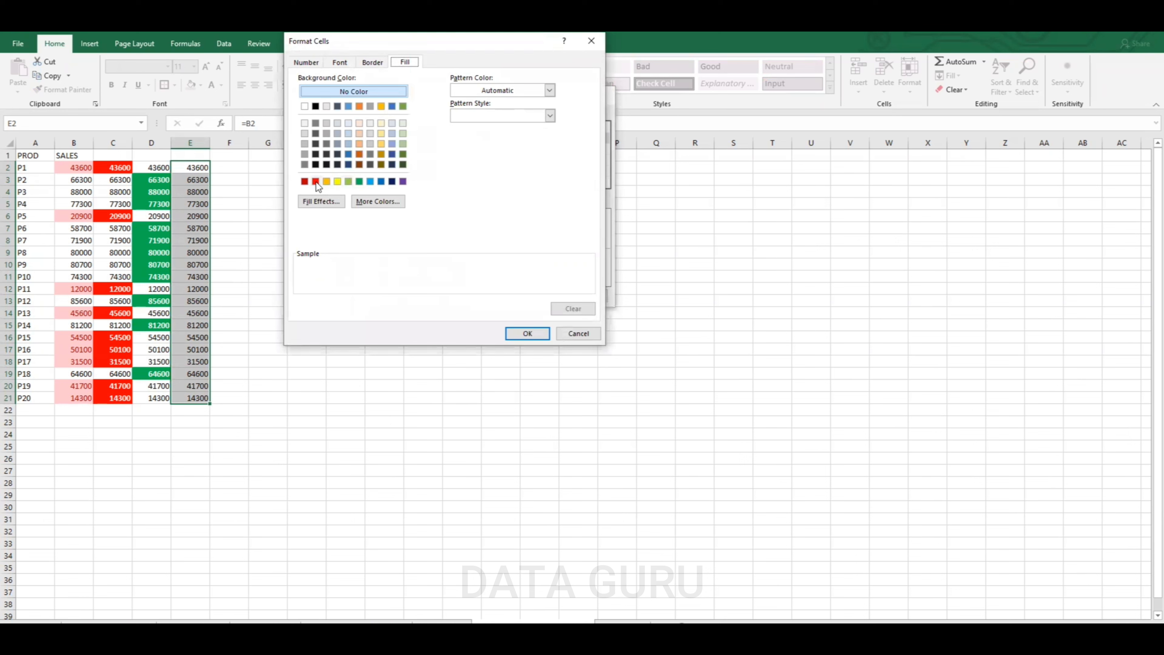
left_click(315, 181)
left_click(340, 62)
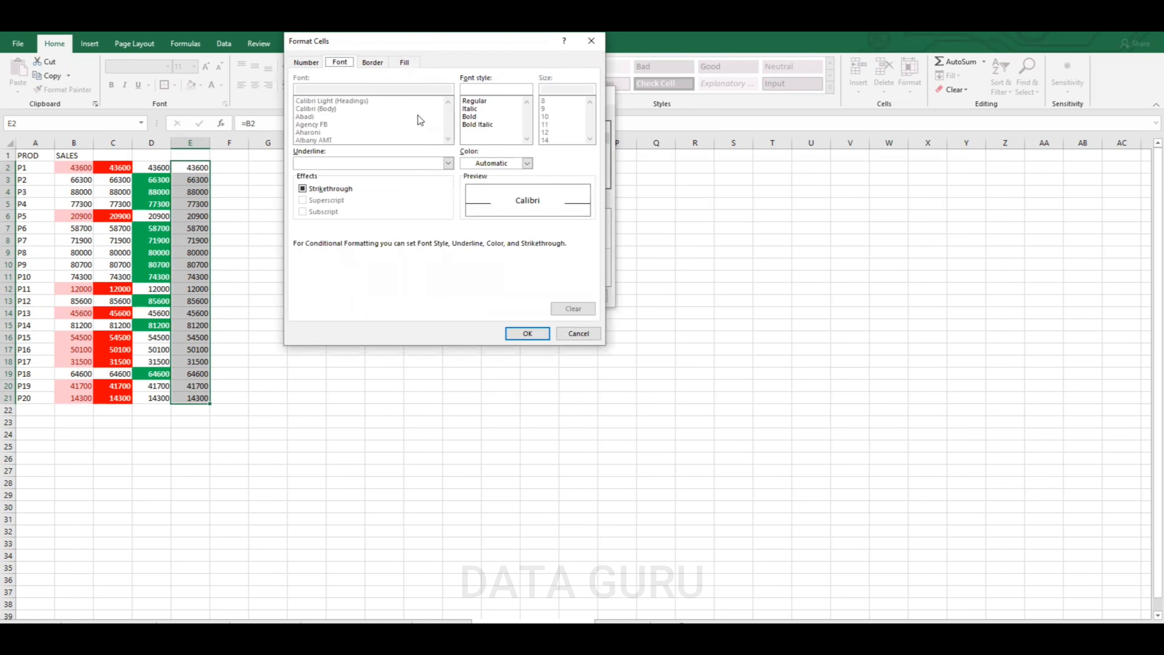
left_click(469, 116)
left_click(527, 163)
left_click(476, 206)
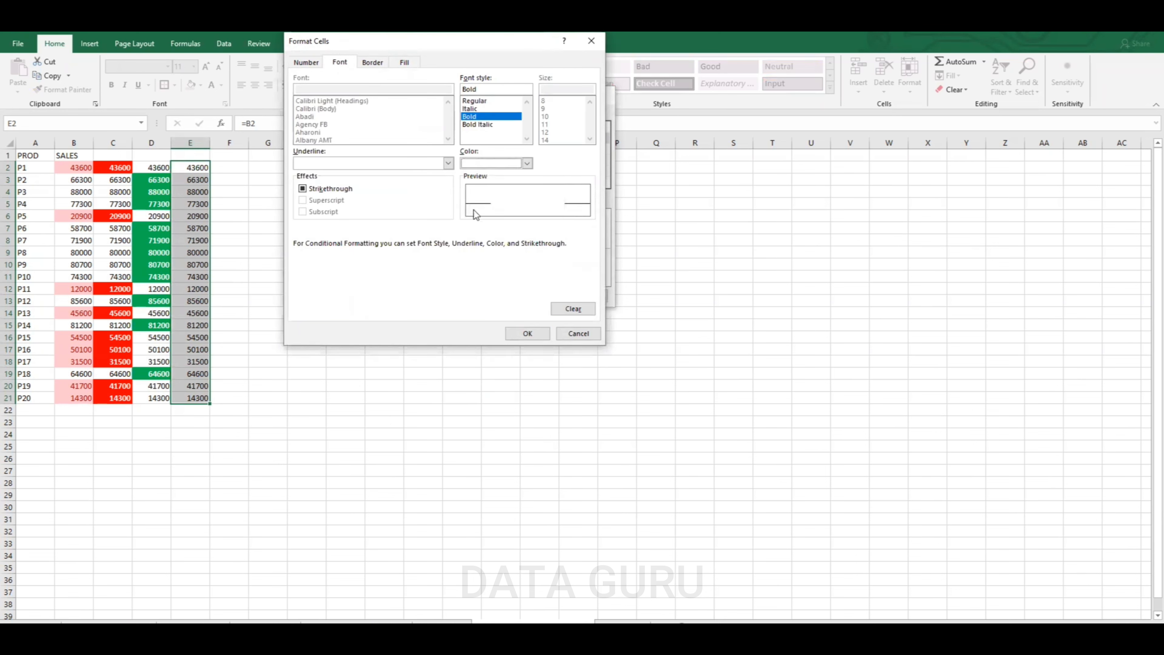
left_click(528, 333)
left_click(534, 296)
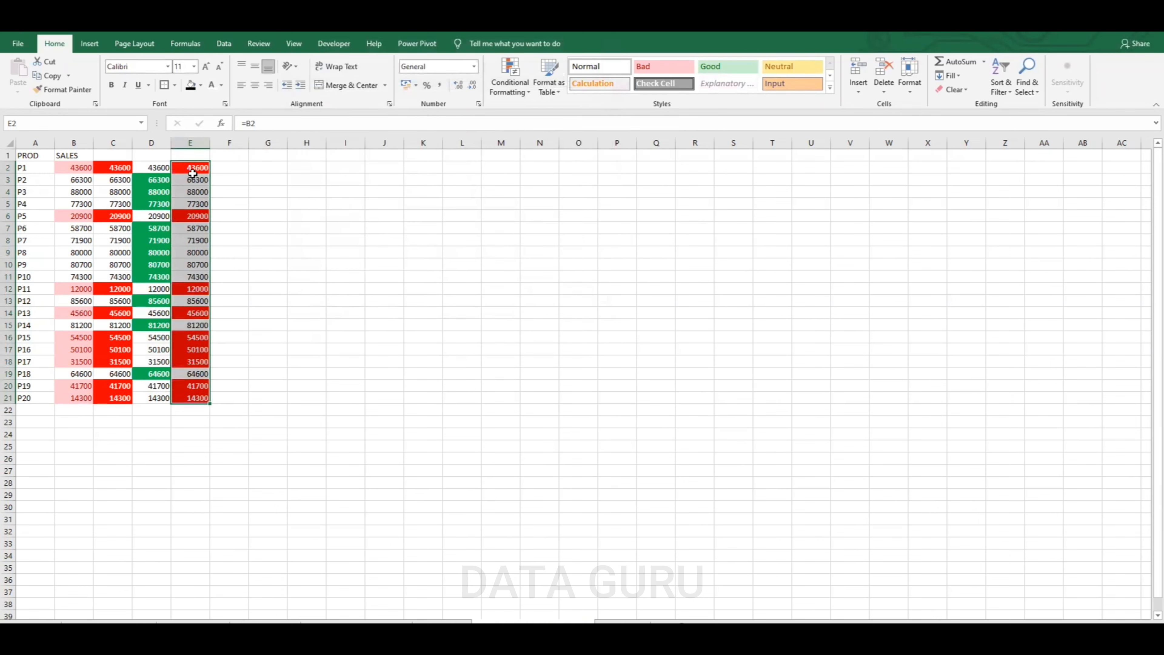
Add a second rule to E2:E21 in the Rules Manager for cell values greater than or equal to 55000
left_click(522, 92)
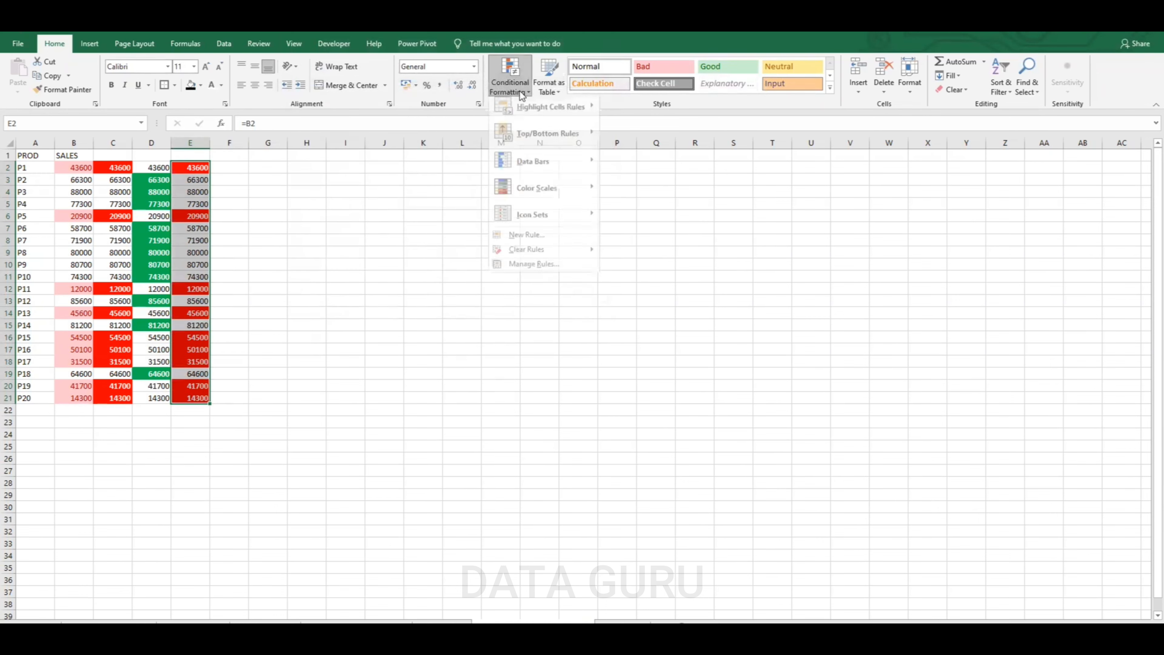
left_click(533, 271)
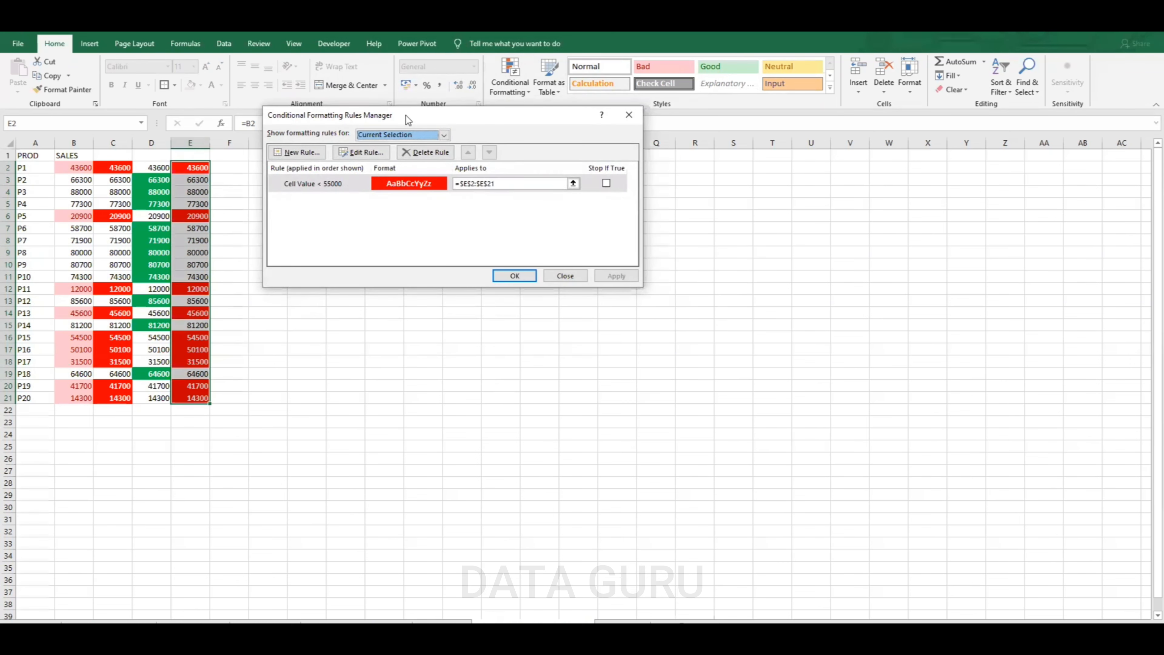
left_click_drag(410, 115, 595, 113)
left_click(496, 150)
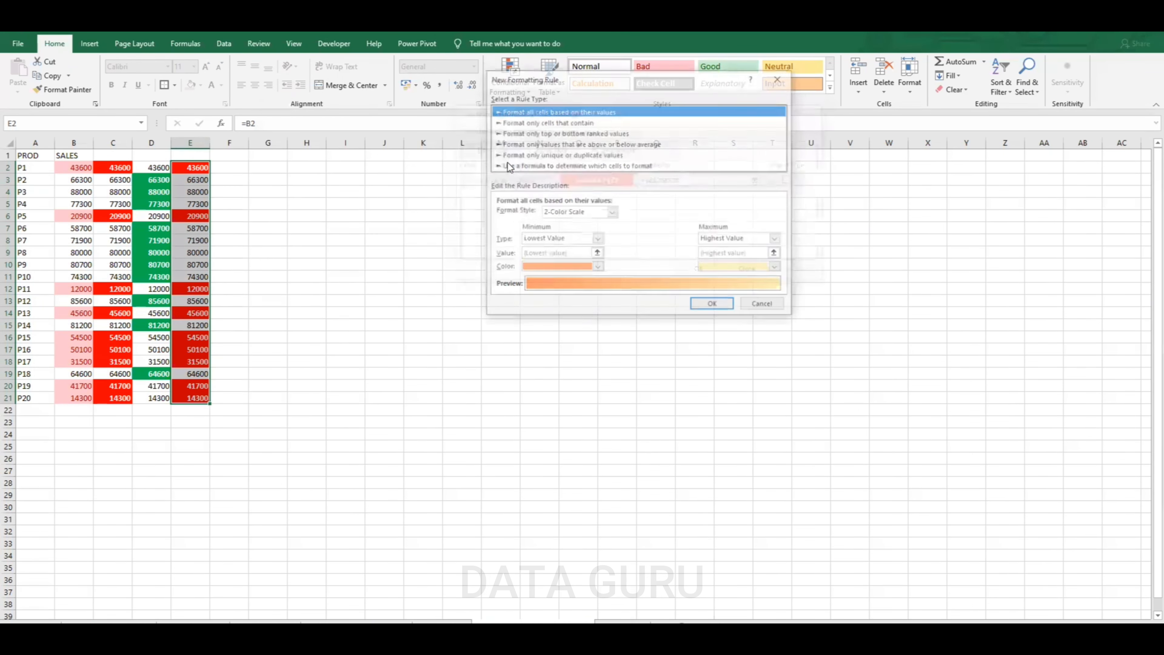
left_click(521, 123)
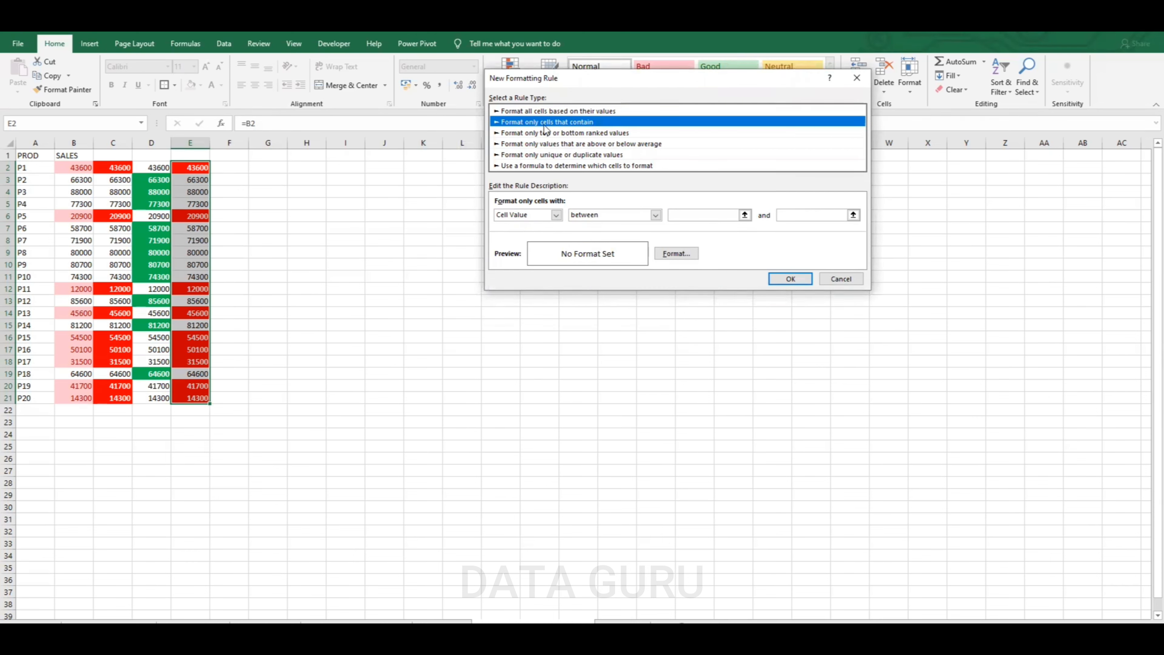
left_click(655, 215)
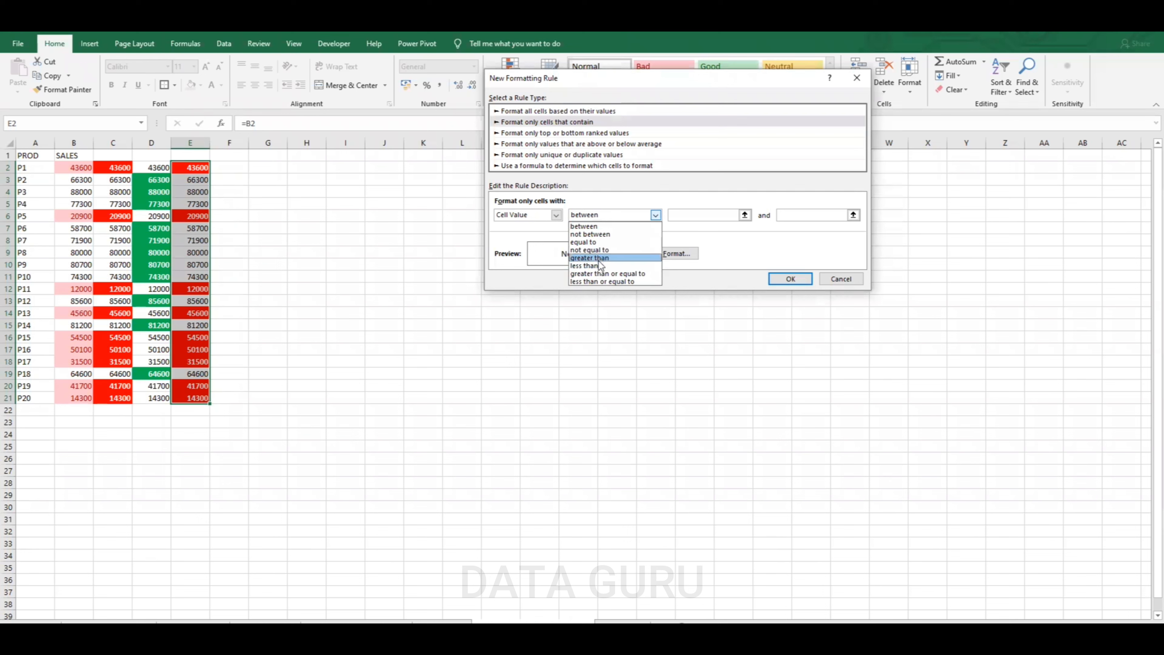
left_click(600, 274)
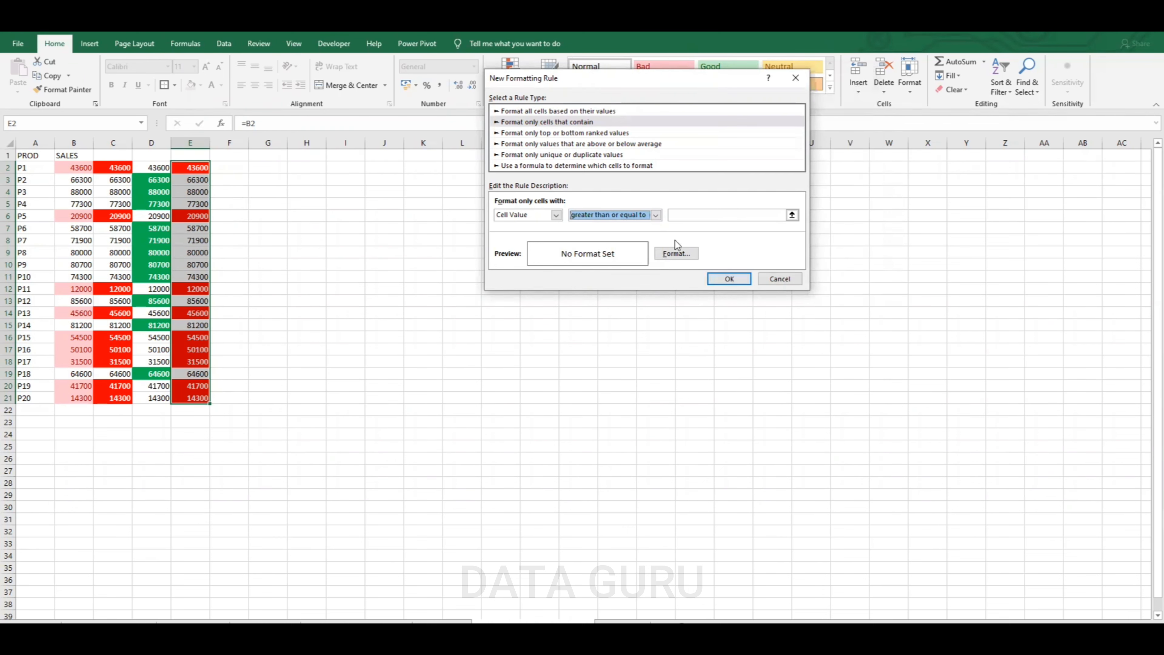
left_click(687, 215)
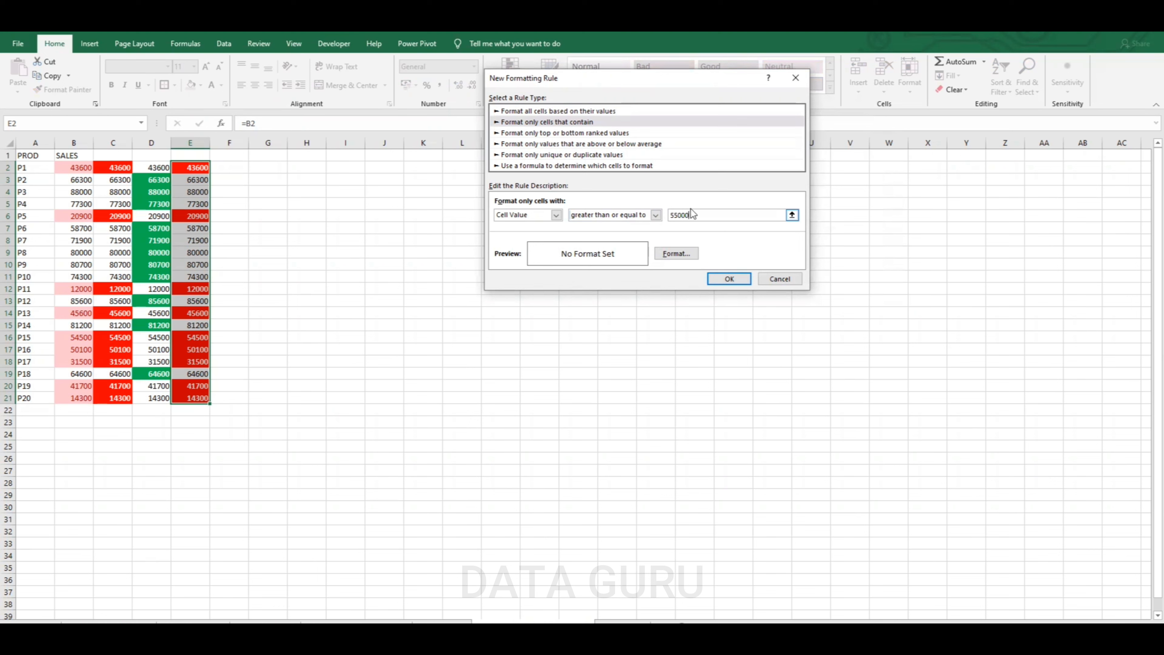
Give the greater-than-or-equal rule a green fill and bold white font, and apply the rules to E2:E21
left_click(674, 255)
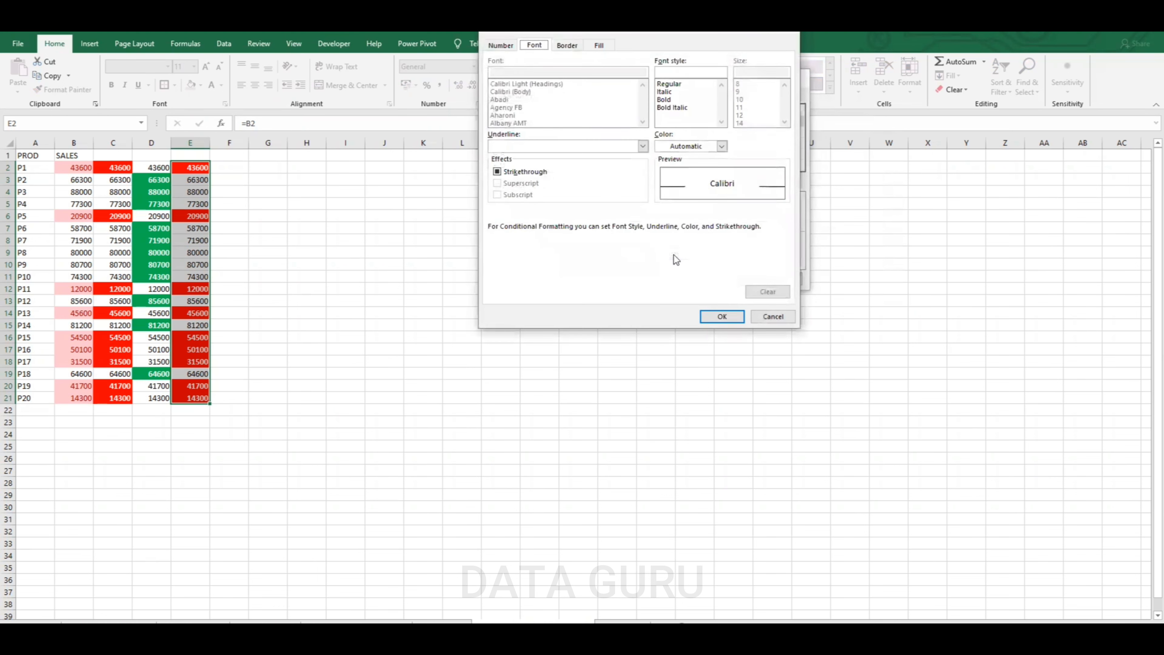
left_click(599, 48)
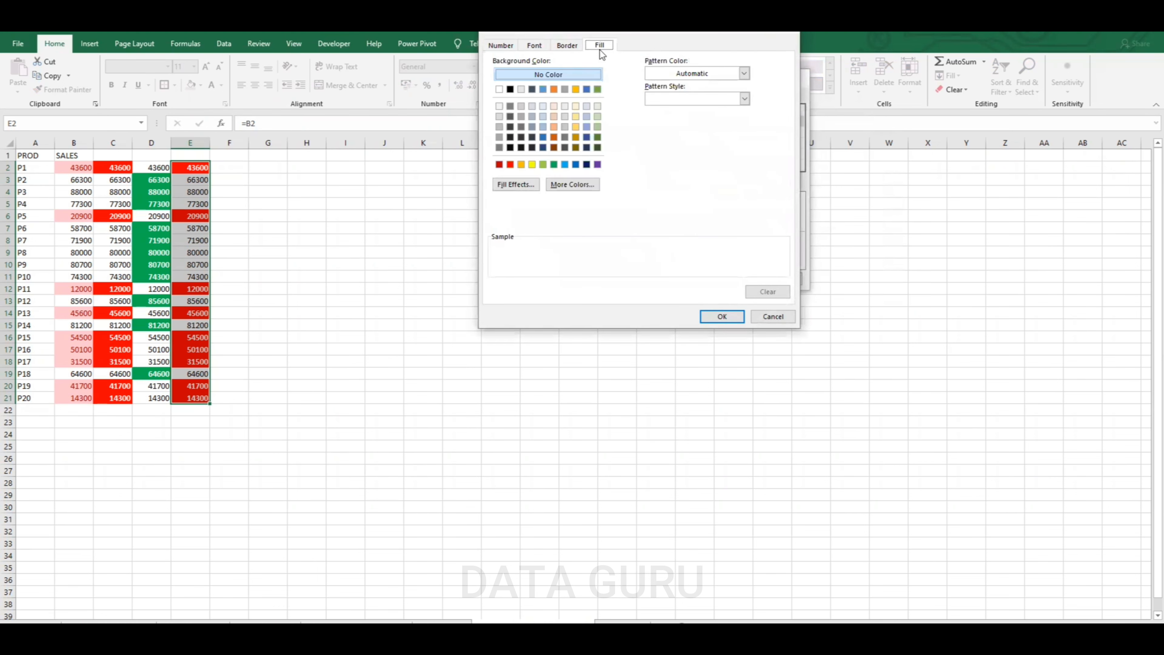
left_click(553, 164)
left_click(533, 46)
left_click(665, 99)
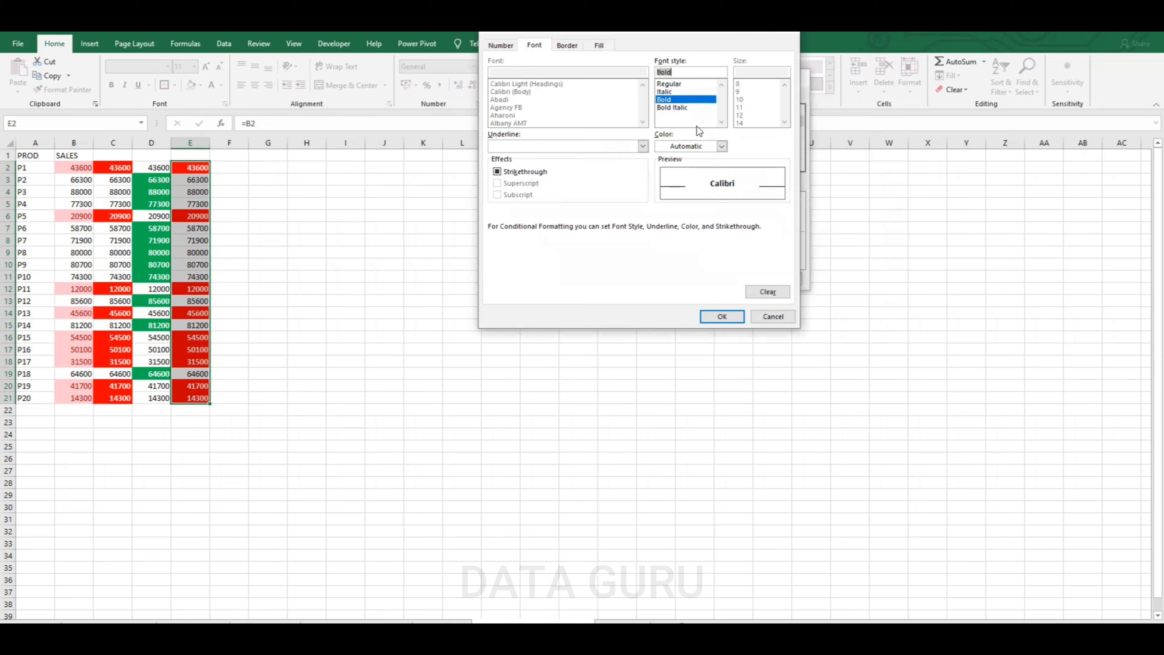
left_click(722, 146)
left_click(660, 187)
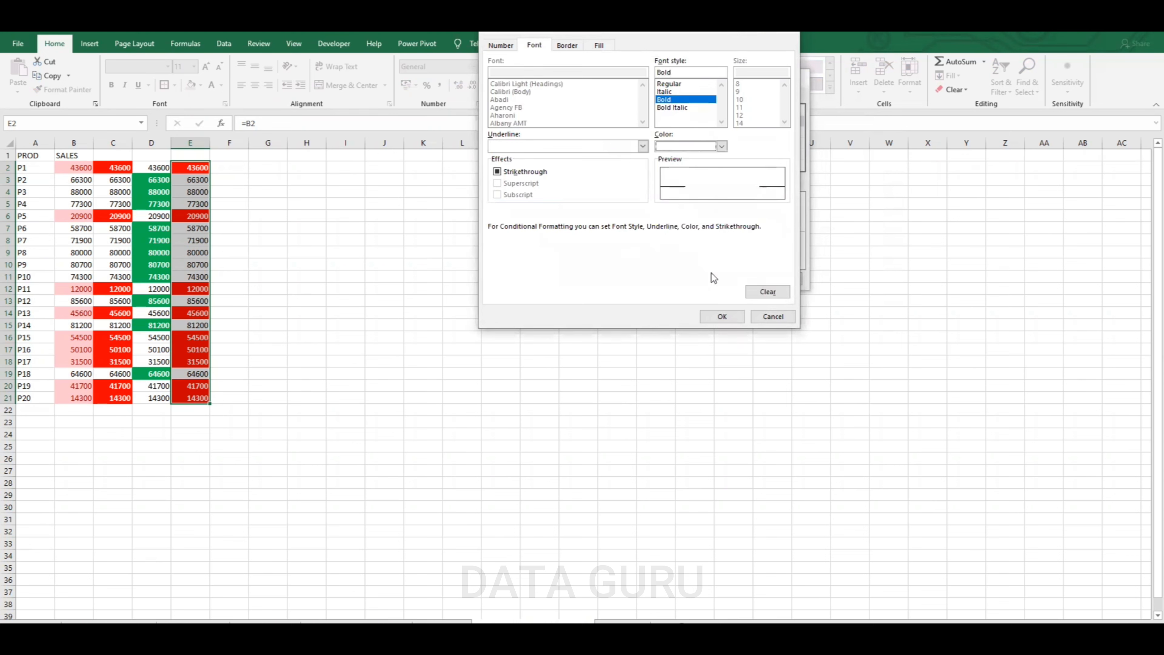
left_click(722, 316)
left_click(729, 278)
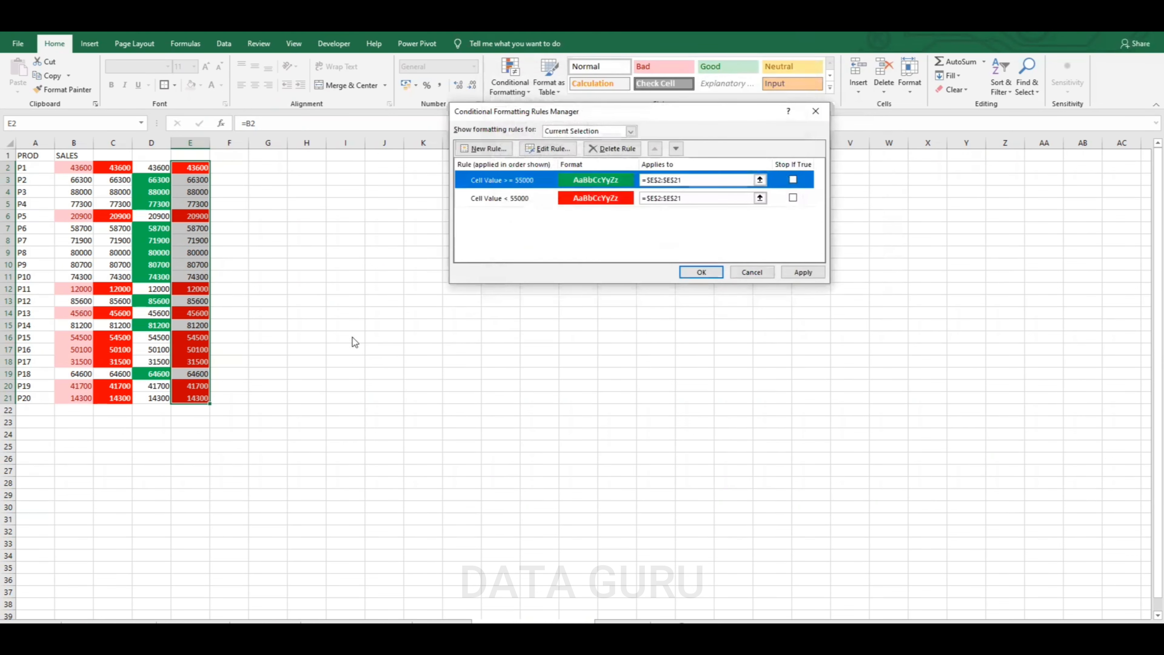
left_click(803, 272)
left_click(701, 272)
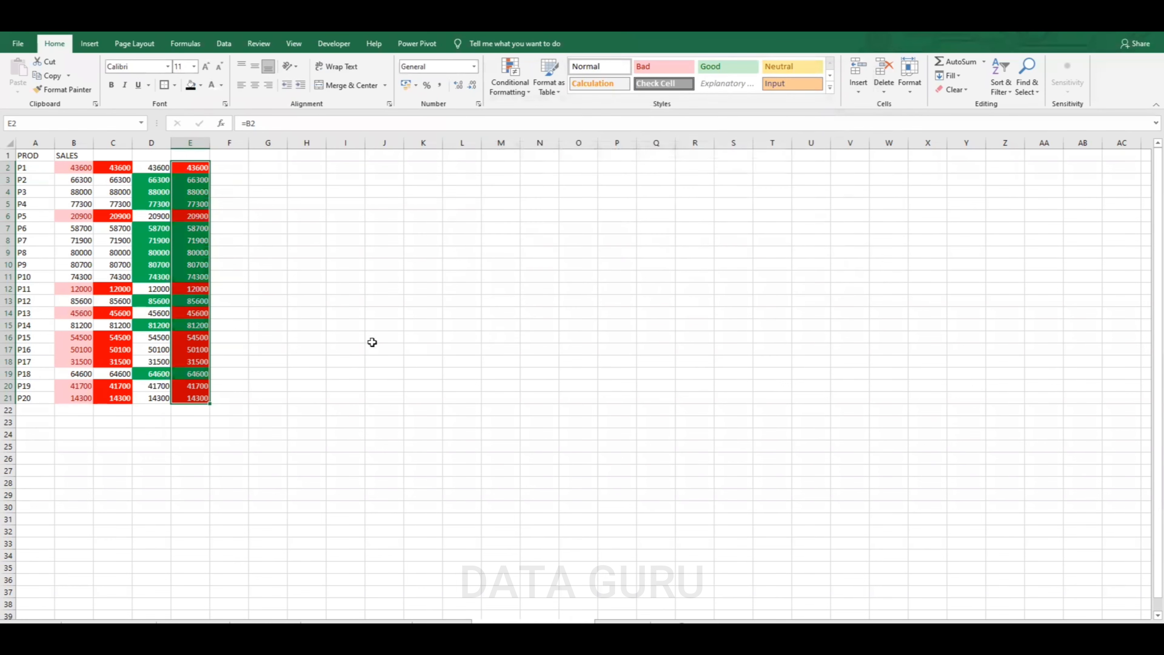
left_click(315, 301)
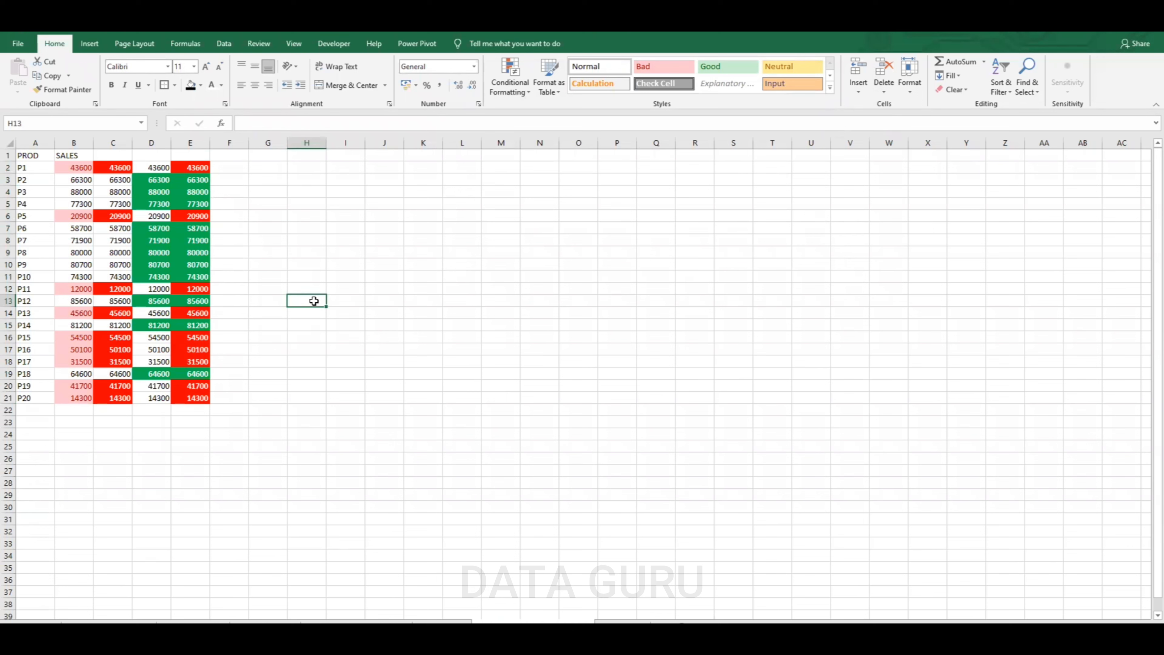
Enter the formula =B2 in F2 and fill it down to F21
left_click(230, 168)
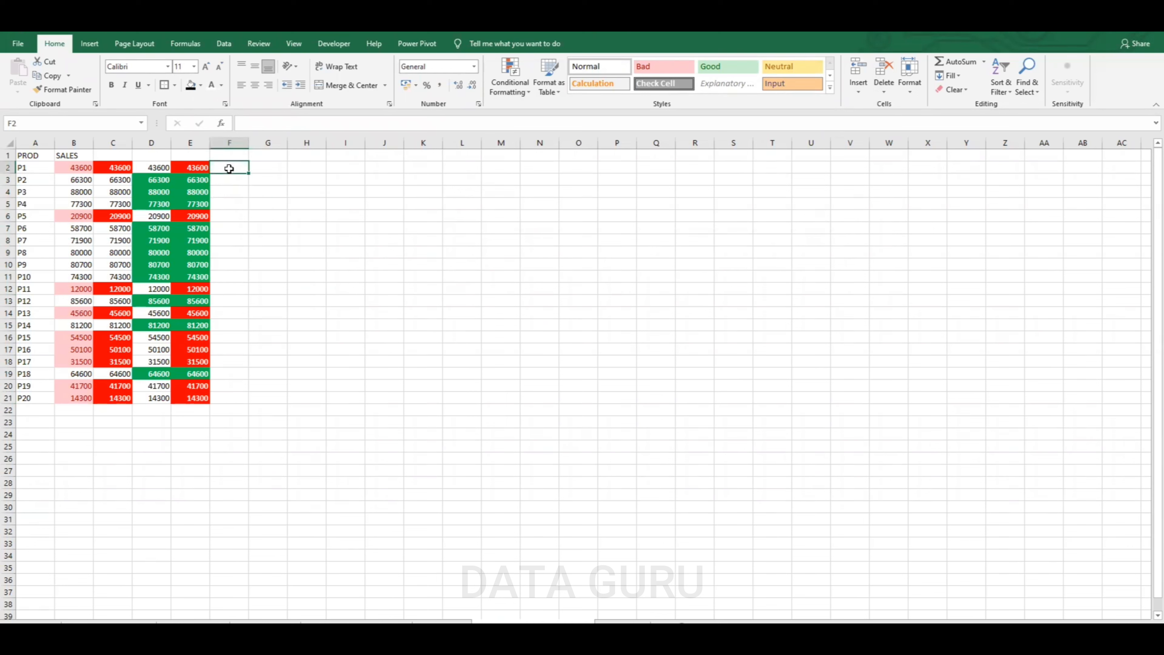
type("=")
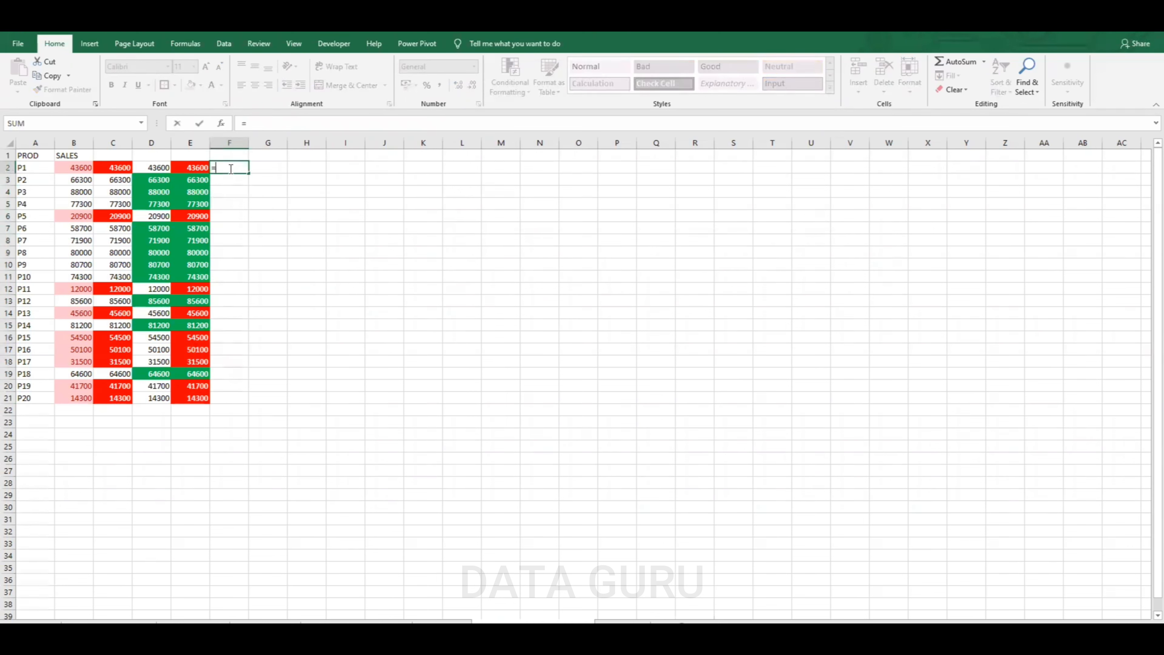
left_click(75, 168)
key("ctrl+Return")
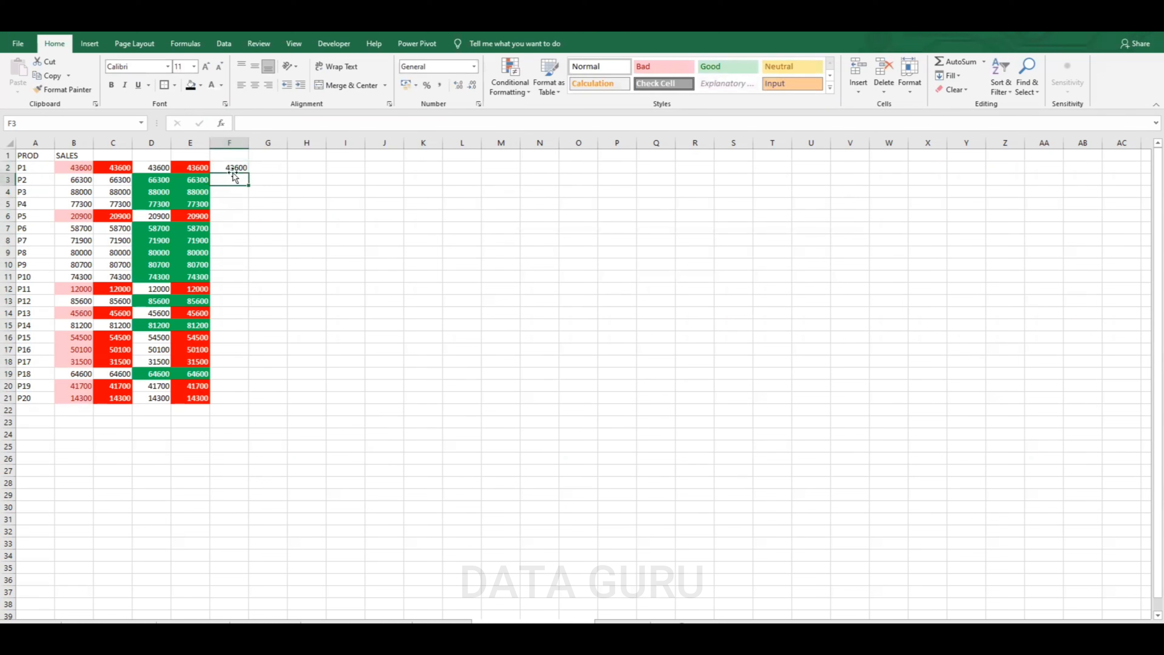
double_click(248, 174)
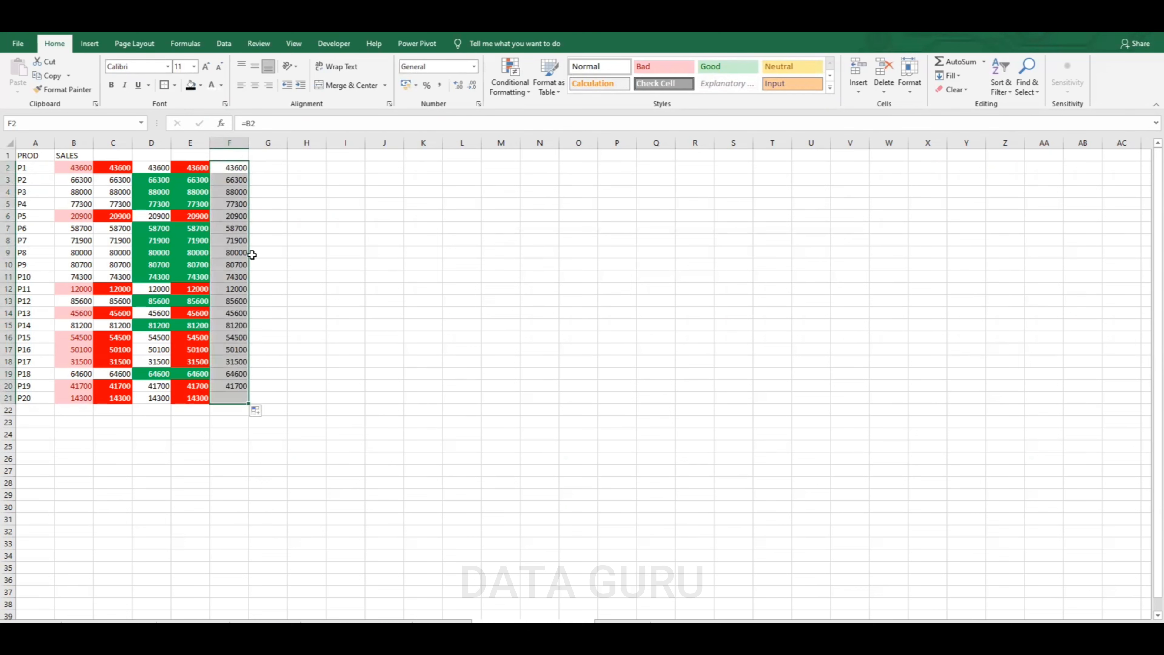
Apply pink gradient-fill data bars to F2:F21
left_click(510, 77)
mouse_move(533, 171)
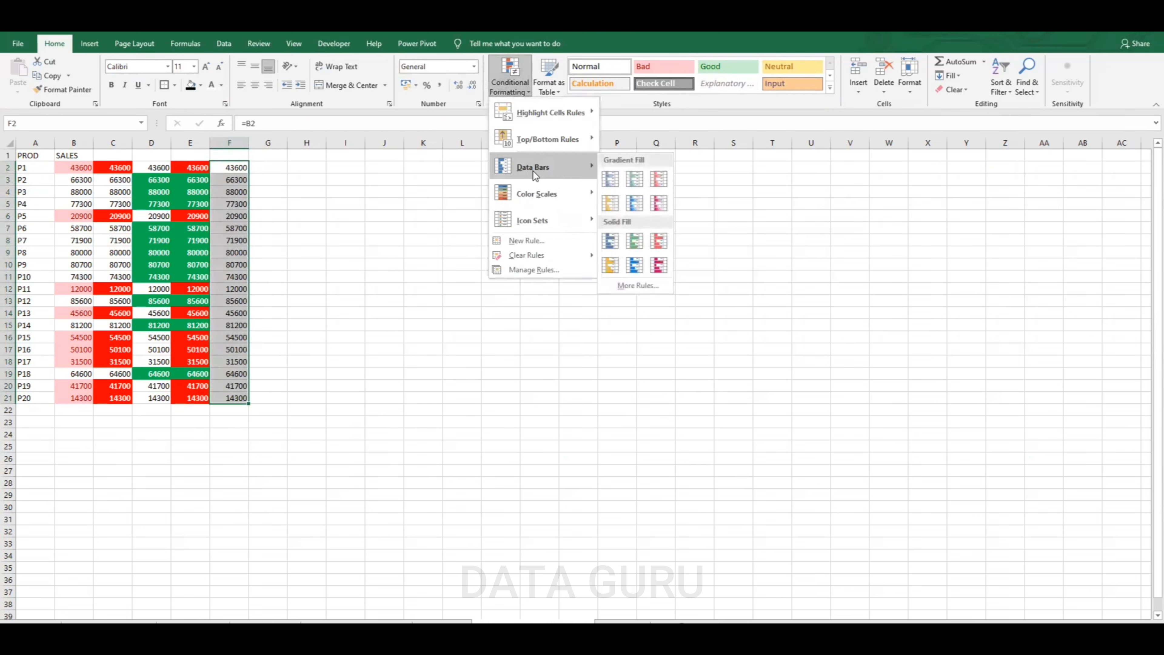
left_click(660, 199)
left_click(410, 275)
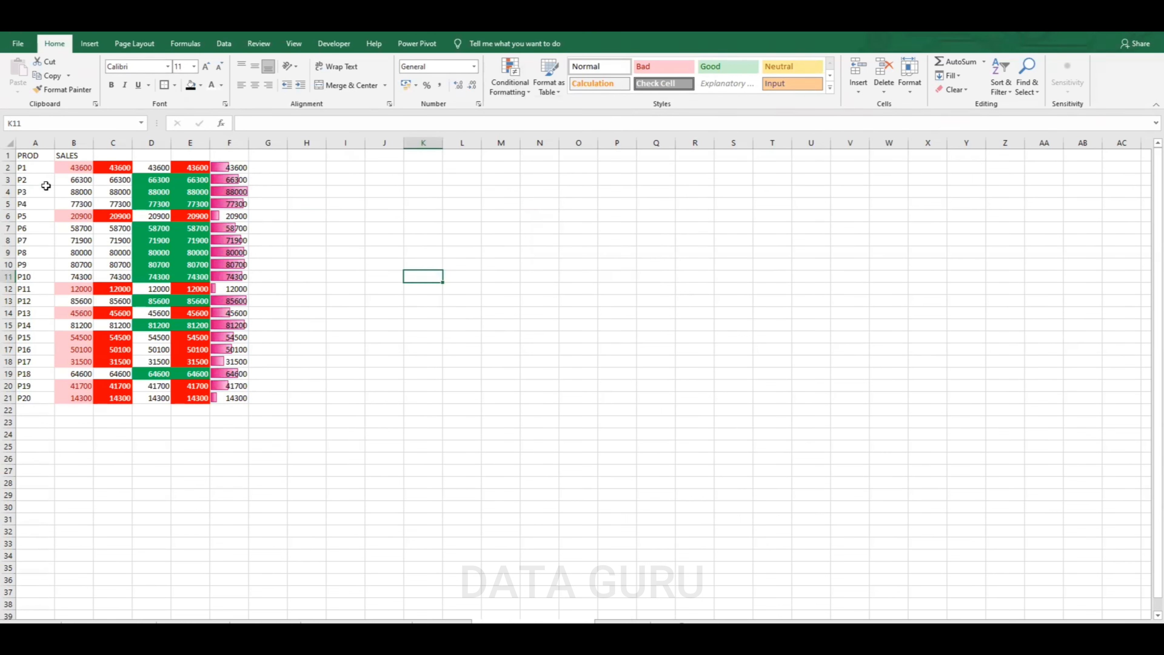
Edit the data bar rule on F2:F21 to show bars only, without the numbers
left_click_drag(239, 167, 236, 397)
left_click(523, 92)
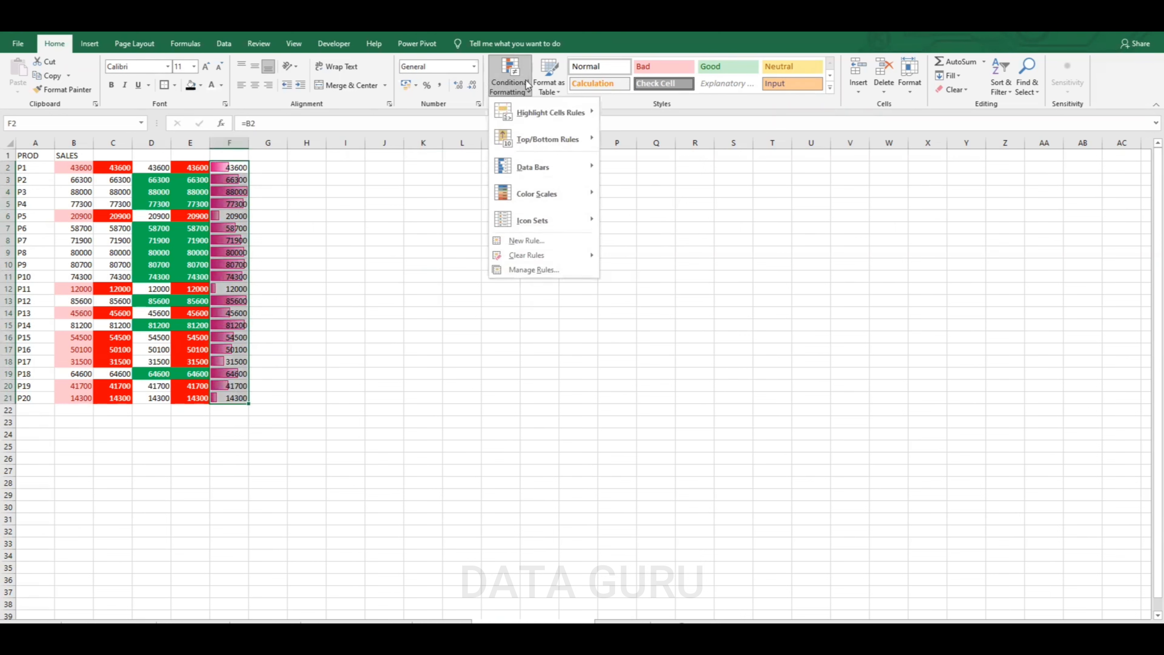
left_click(532, 271)
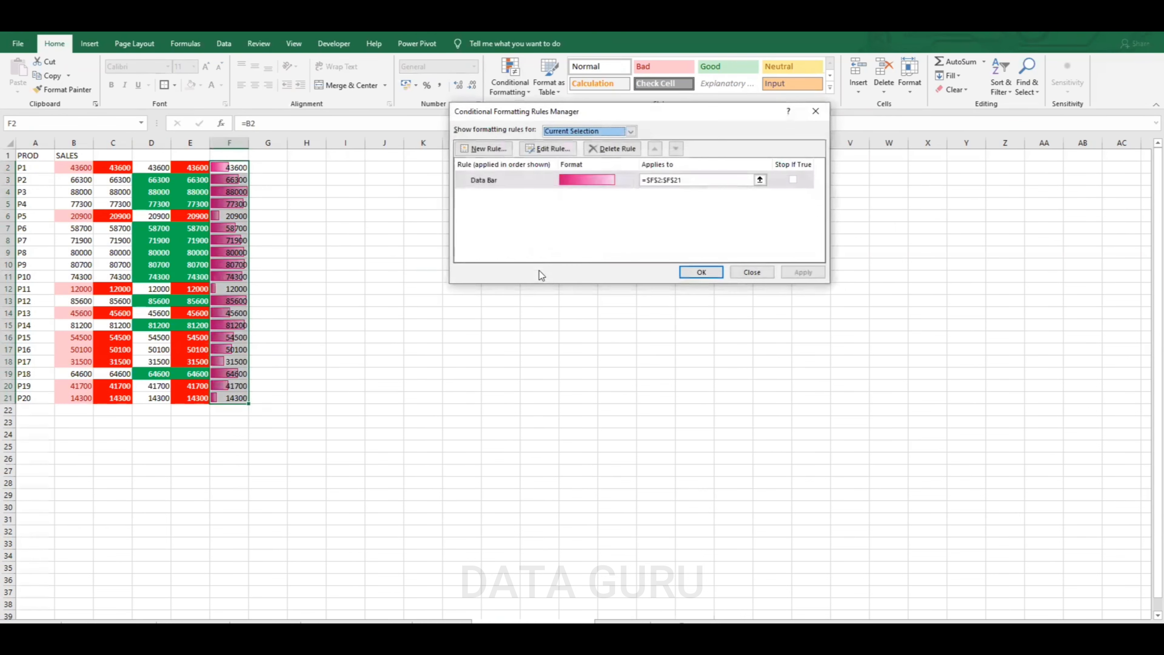
left_click(514, 180)
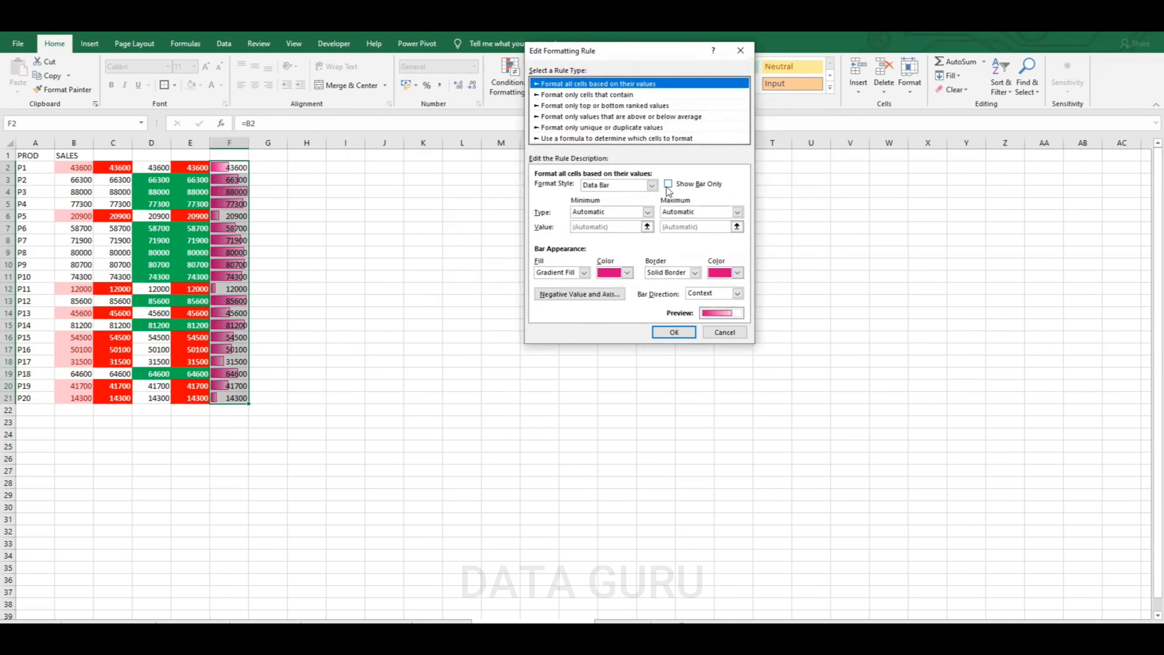
left_click(687, 185)
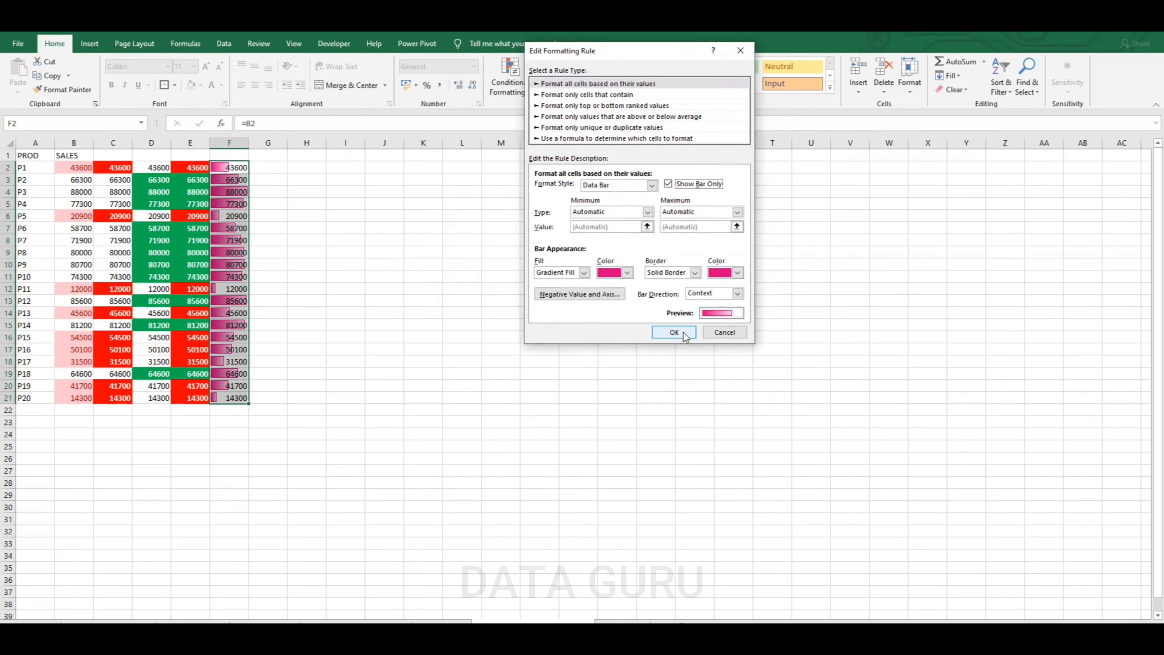
left_click(674, 332)
left_click(701, 272)
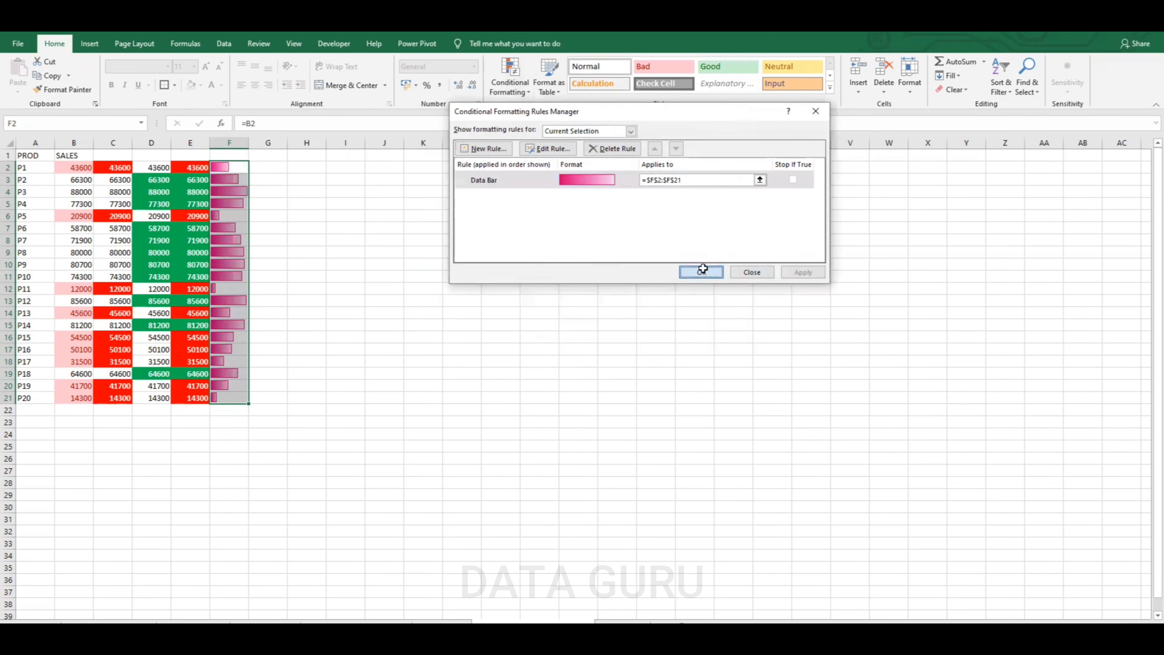
left_click(426, 238)
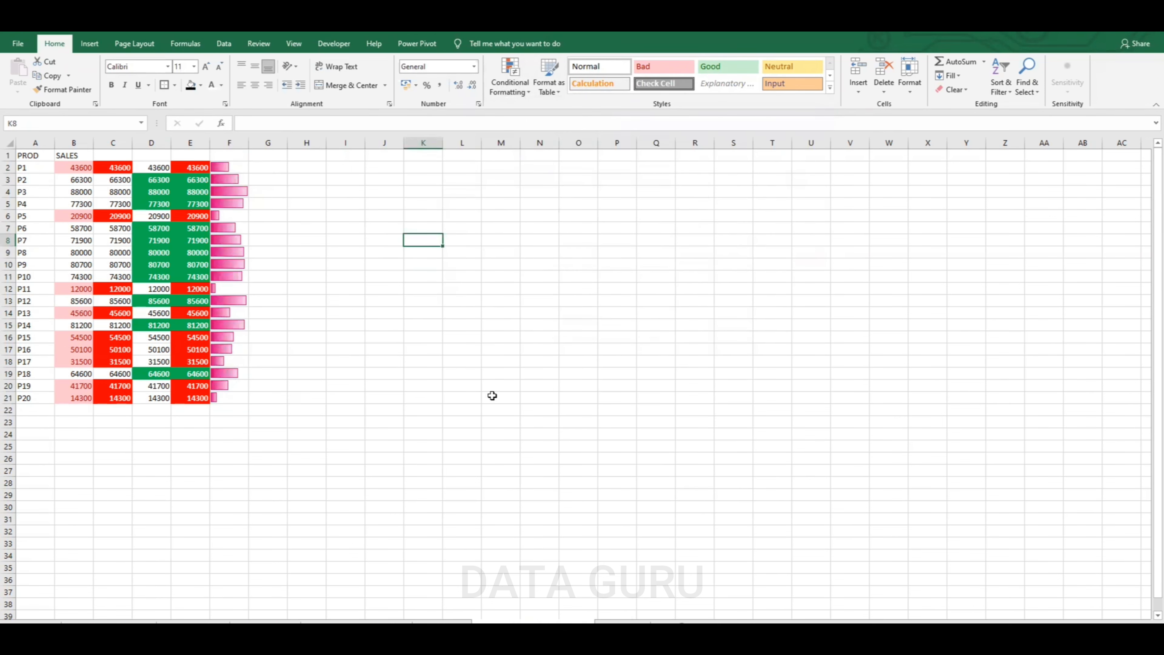
Change the sales figure of P8 in B9 to 20000 and select its data bar cell F9
left_click(79, 254)
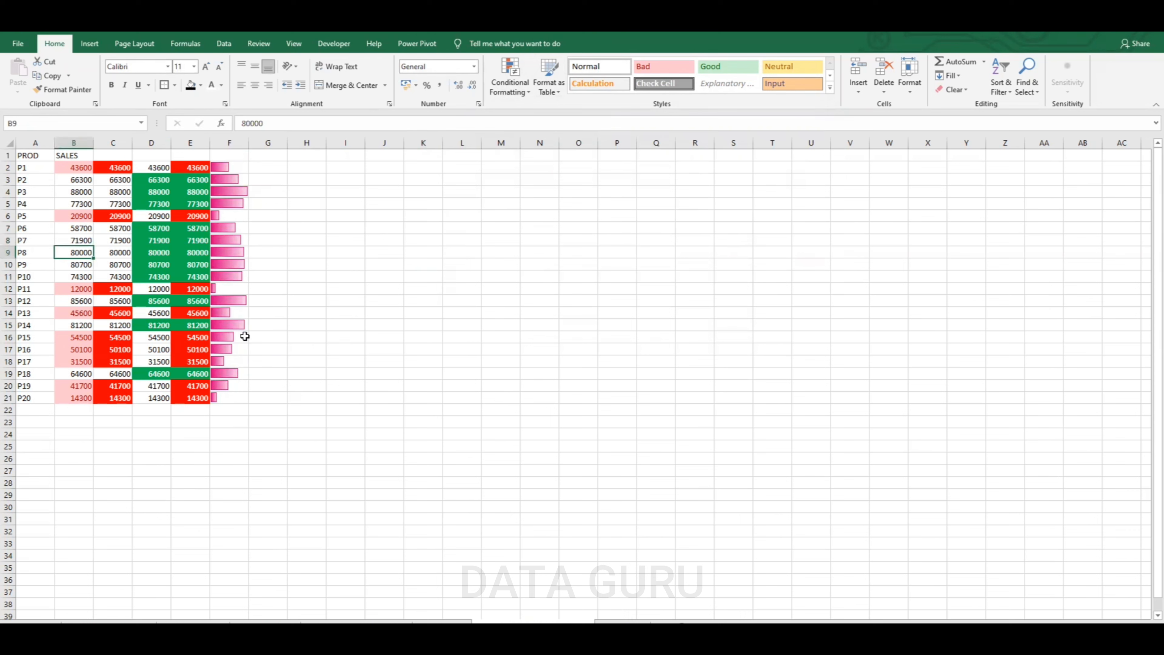
type("20000")
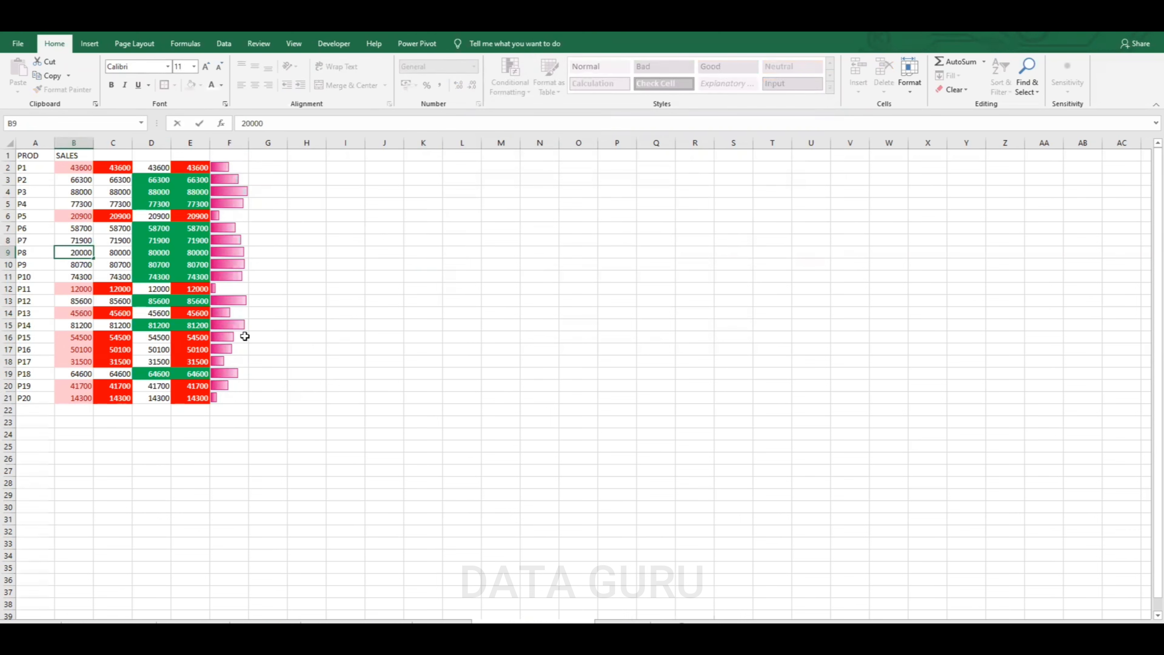
left_click(360, 312)
left_click(222, 255)
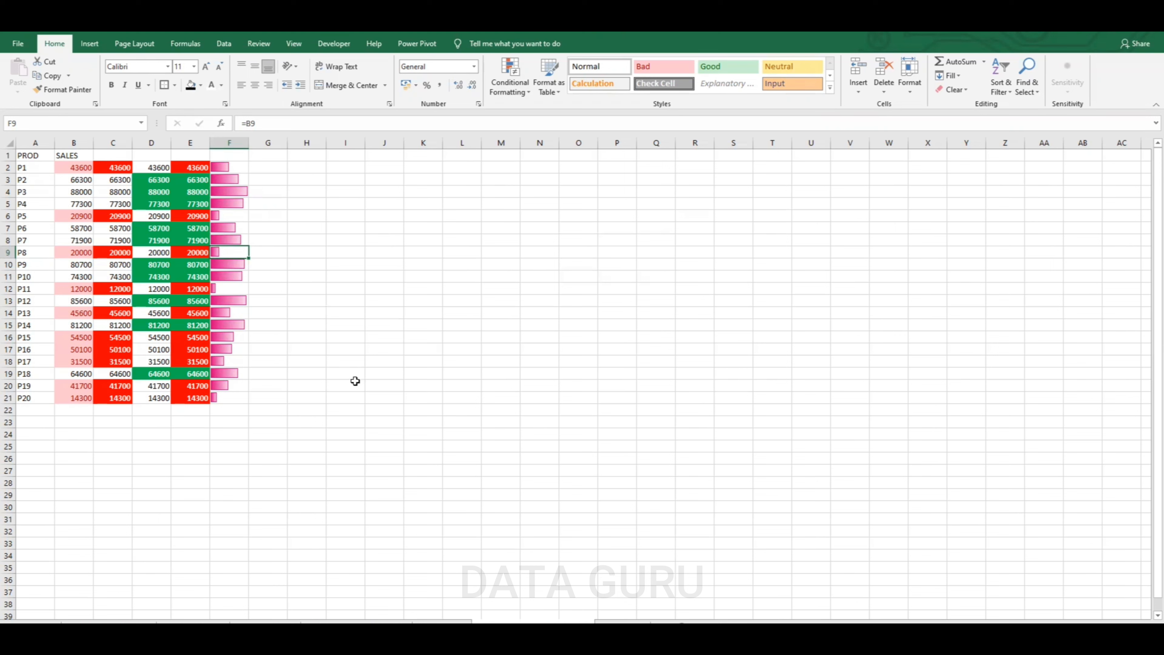
Change the sales figure of P13 in B14 to 90000
left_click(89, 316)
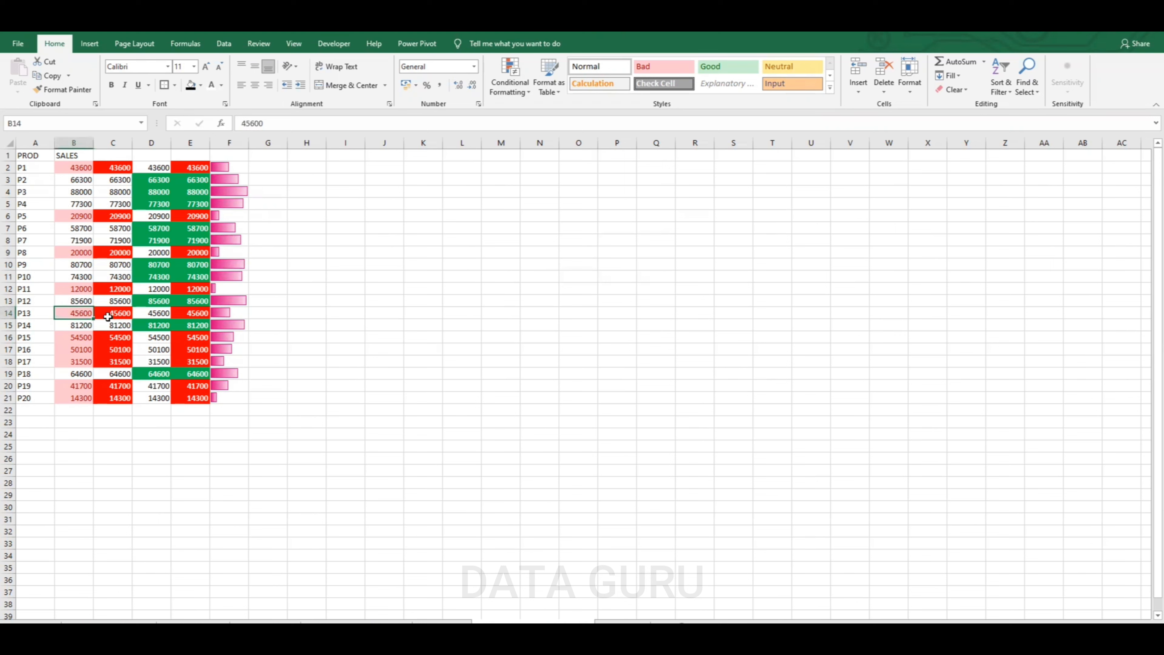
type("90000")
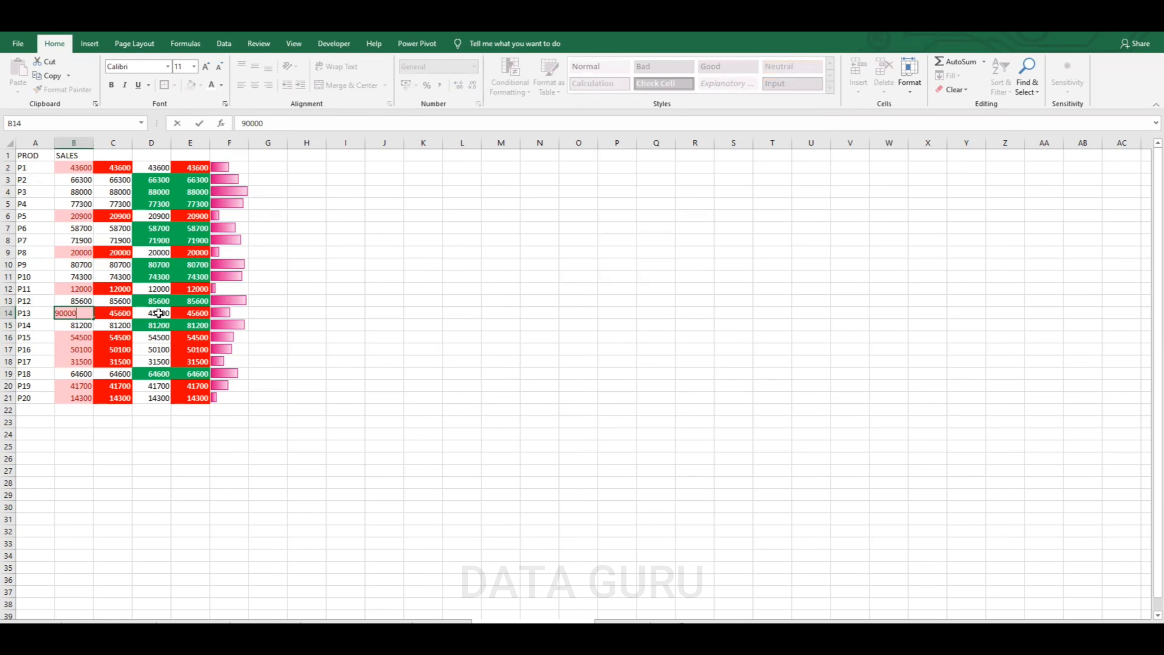
left_click(306, 312)
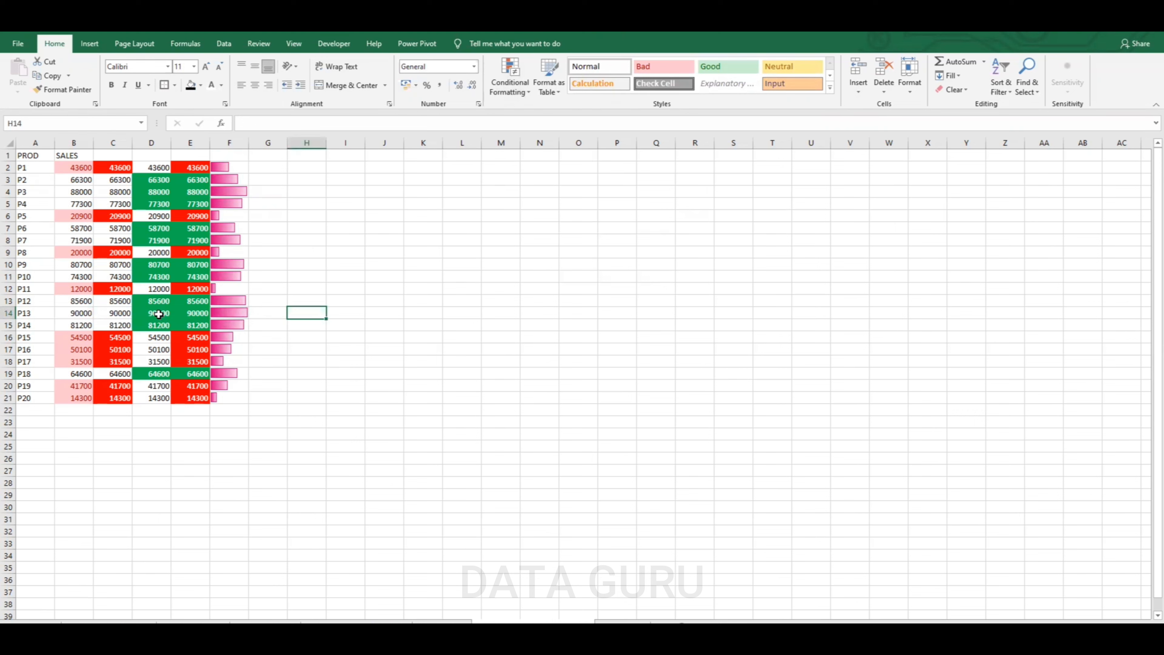
left_click_drag(156, 313, 193, 326)
left_click(384, 339)
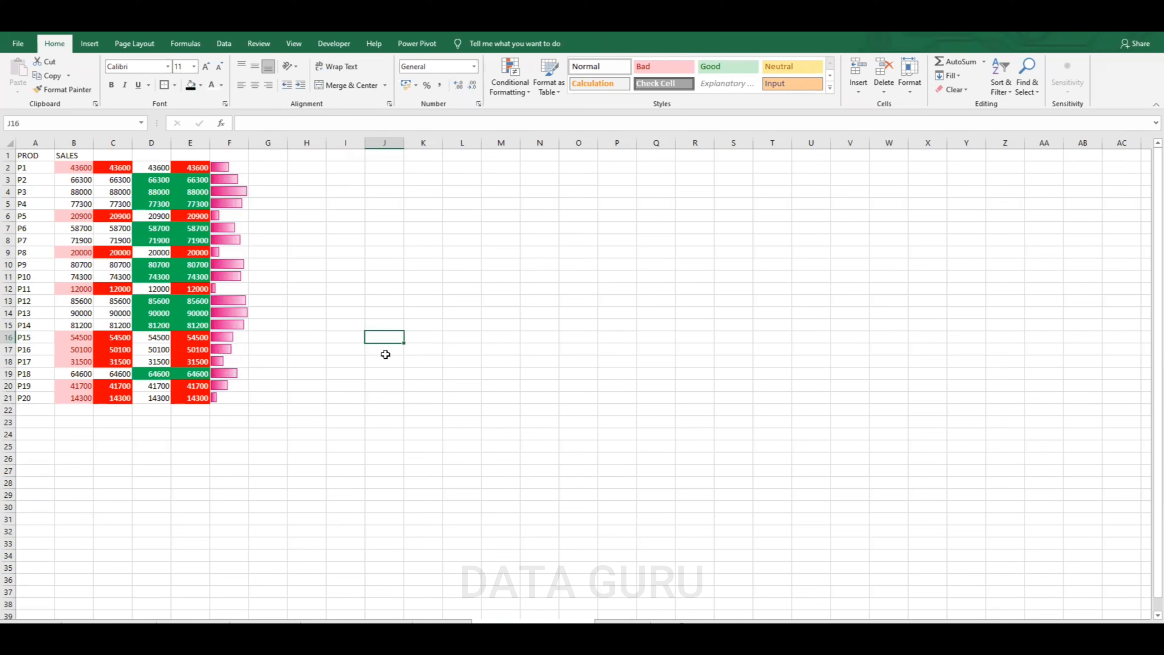
Copy the product list A1:A21 to K1 and enter the header SALES in L1
left_click_drag(42, 157, 37, 398)
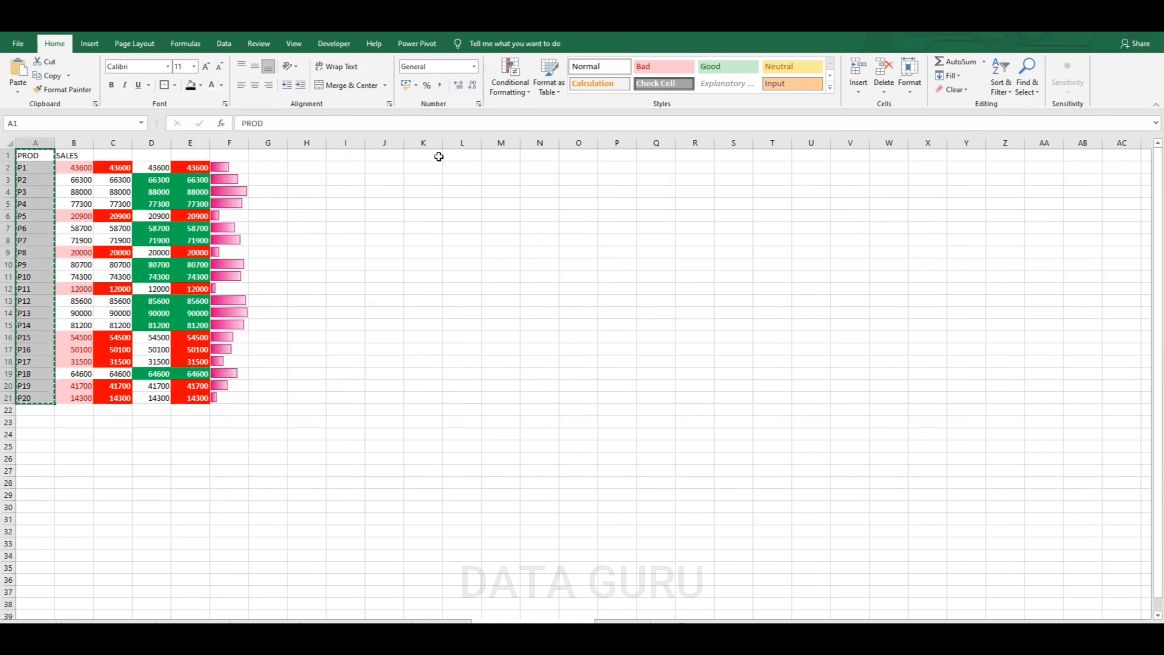
key("ctrl+c")
left_click(422, 156)
key("ctrl+v")
left_click(461, 156)
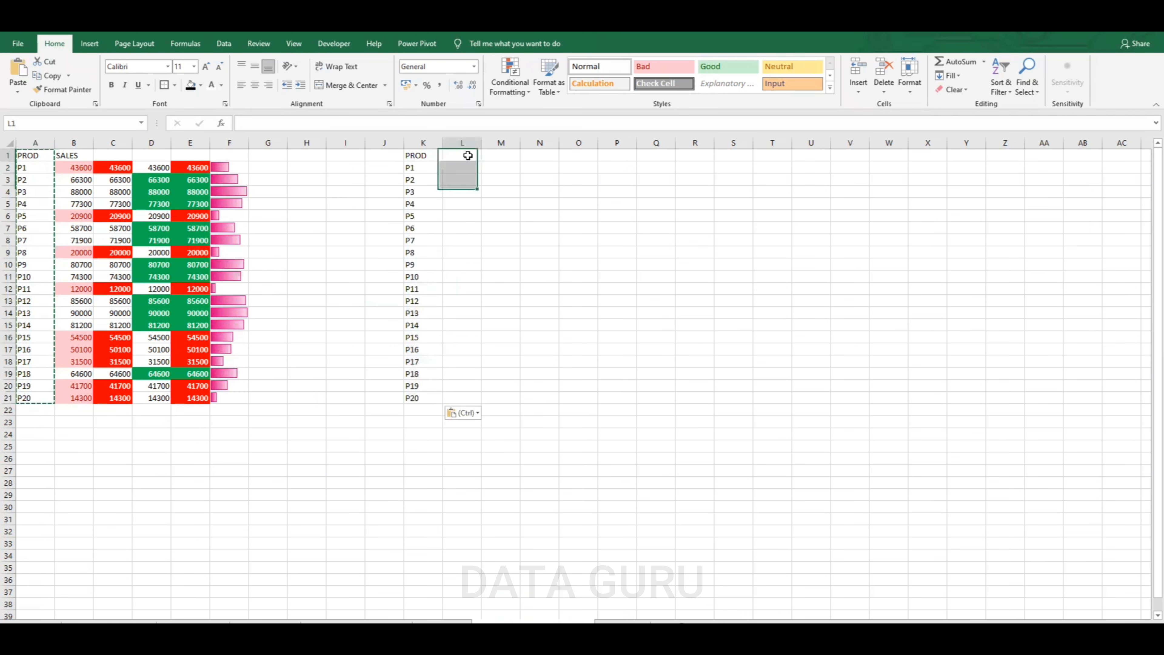
type("SALES")
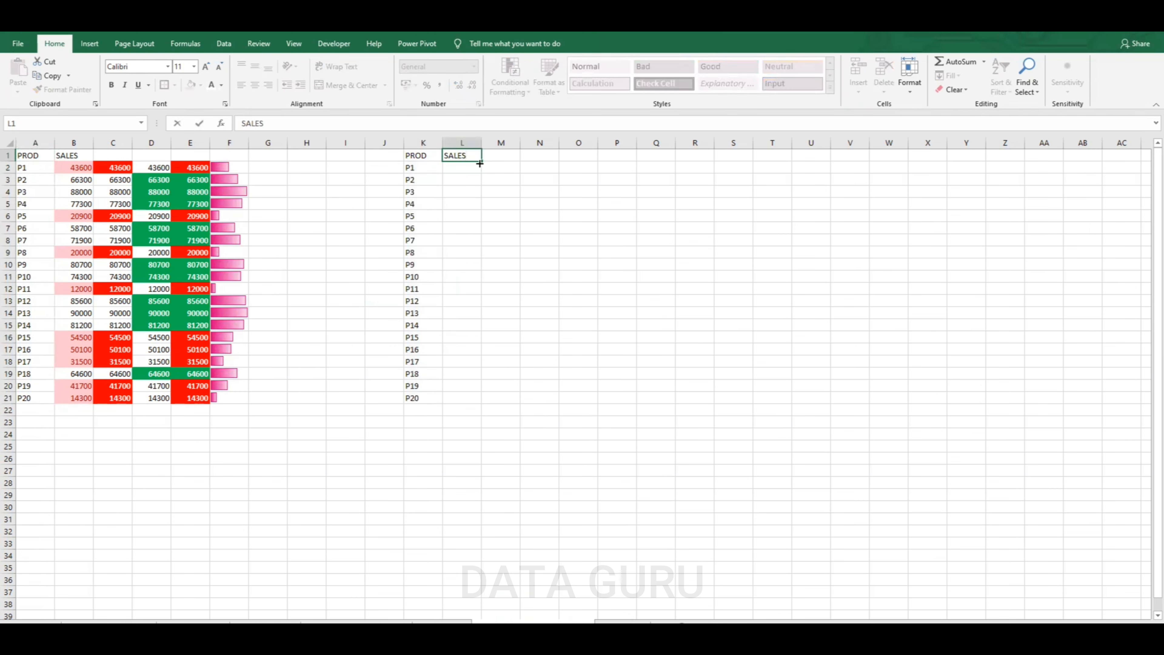
Enter the formula =RANDBETWEEN(100,900) in L2 and fill it down to L21
left_click(473, 168)
type("=RAN")
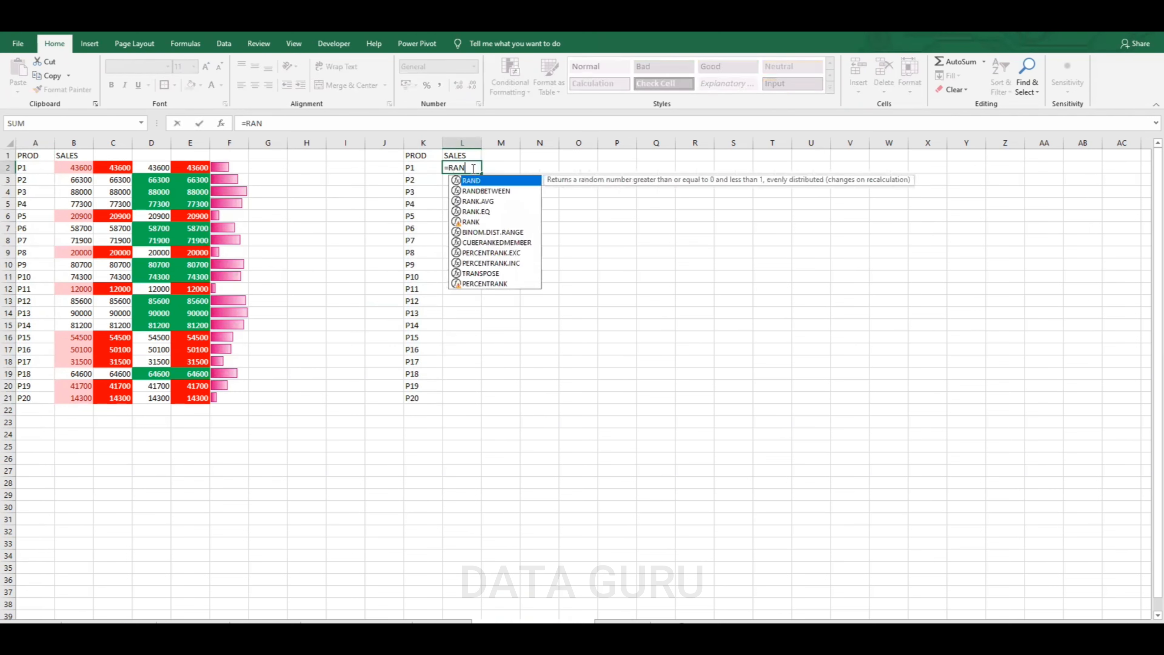
type("D")
left_click(484, 190)
double_click(484, 190)
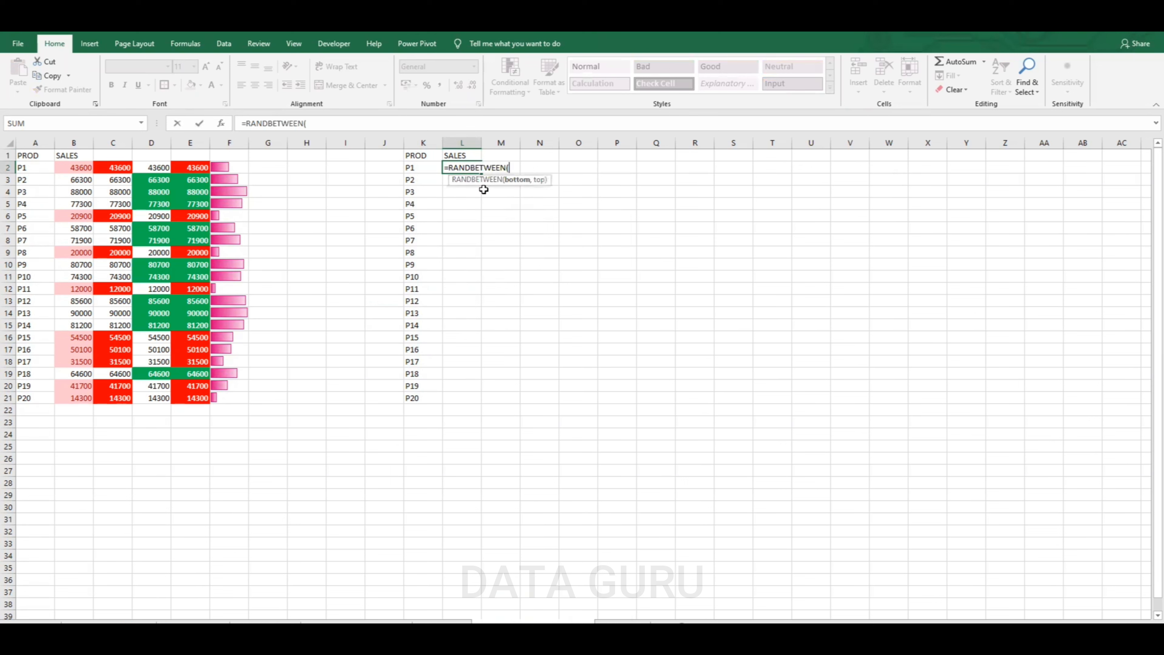
type("100,900)")
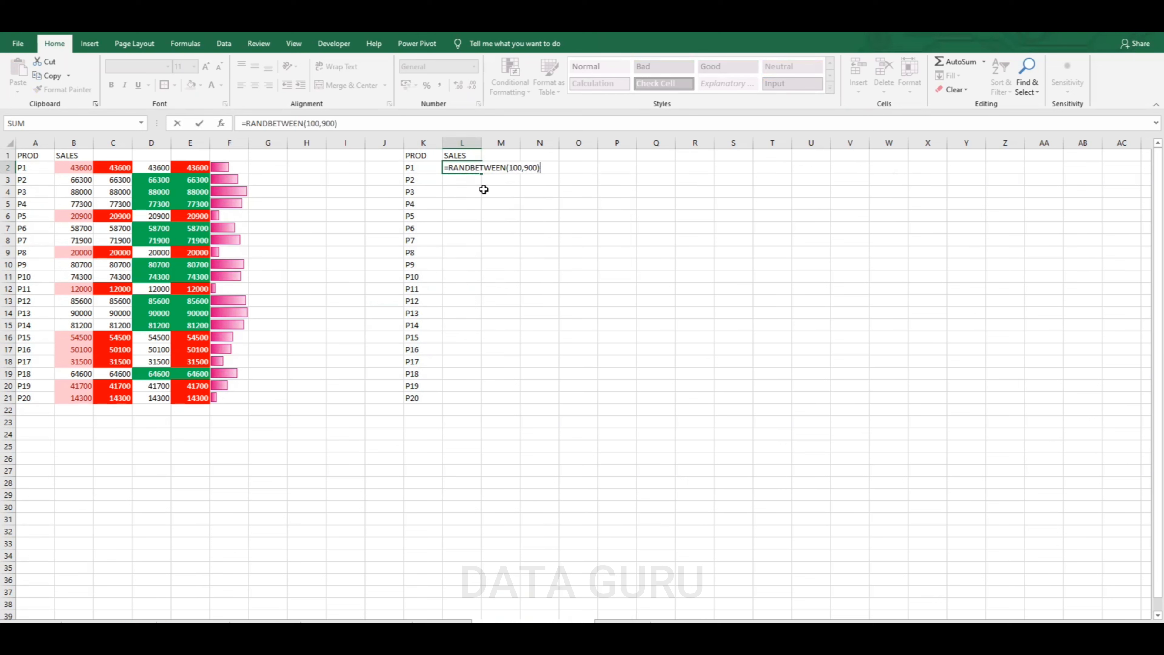
key("ctrl+Return")
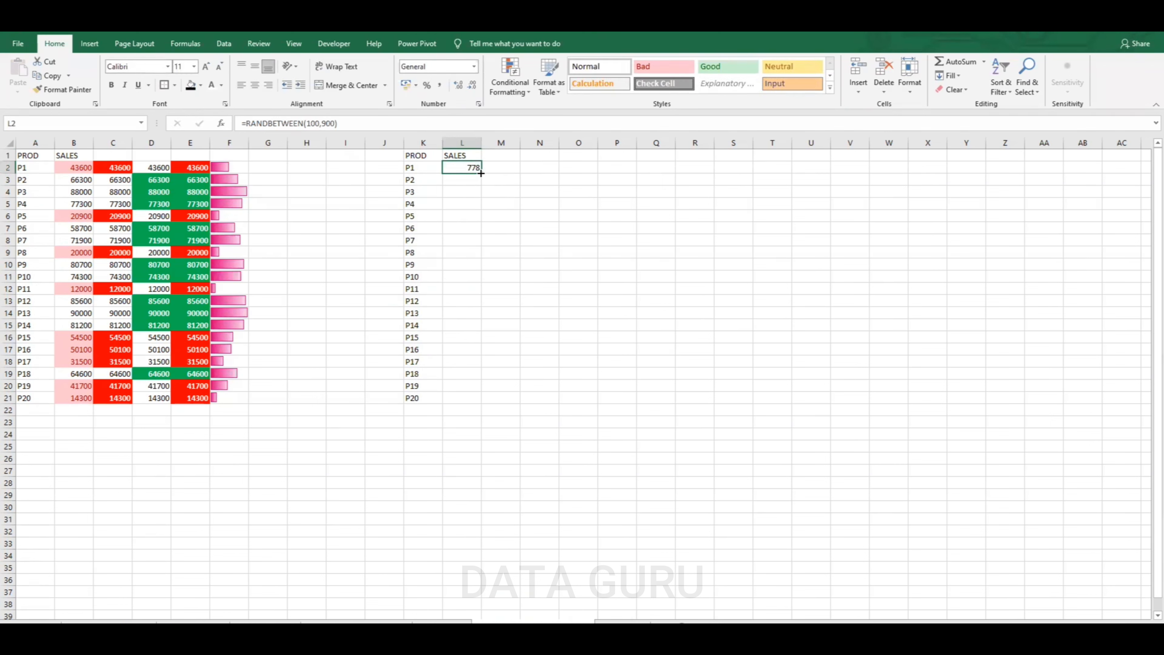
double_click(481, 173)
Replace the random formulas in L2:L21 with their static values using Paste Special Values
key("ctrl+c")
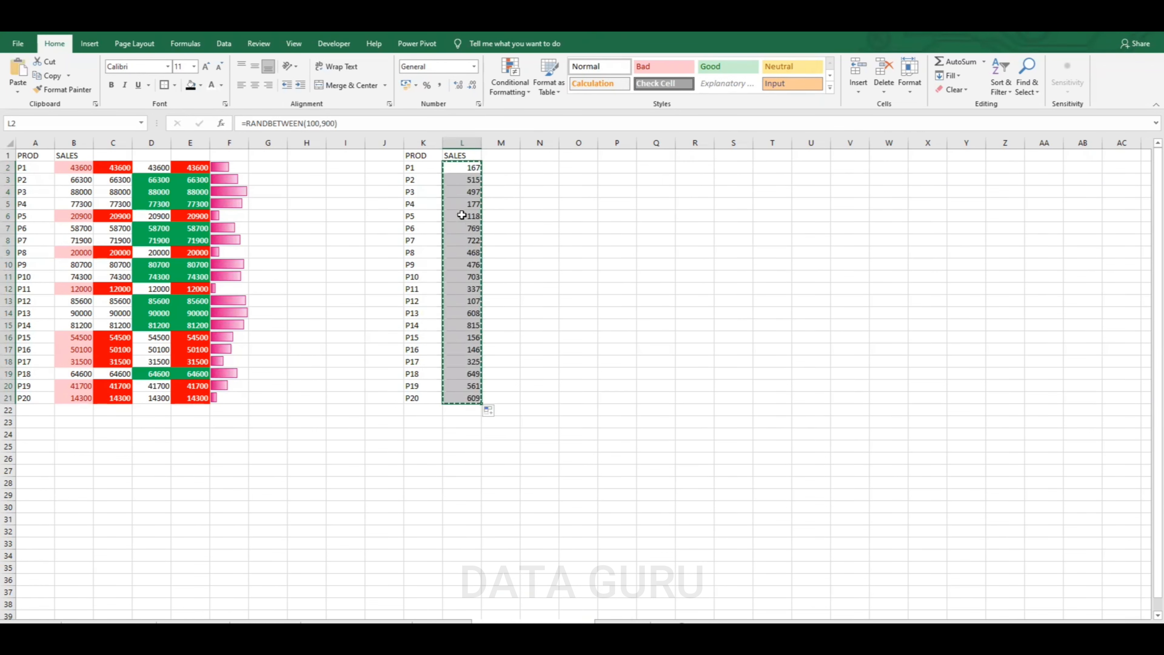
right_click(458, 210)
left_click(502, 286)
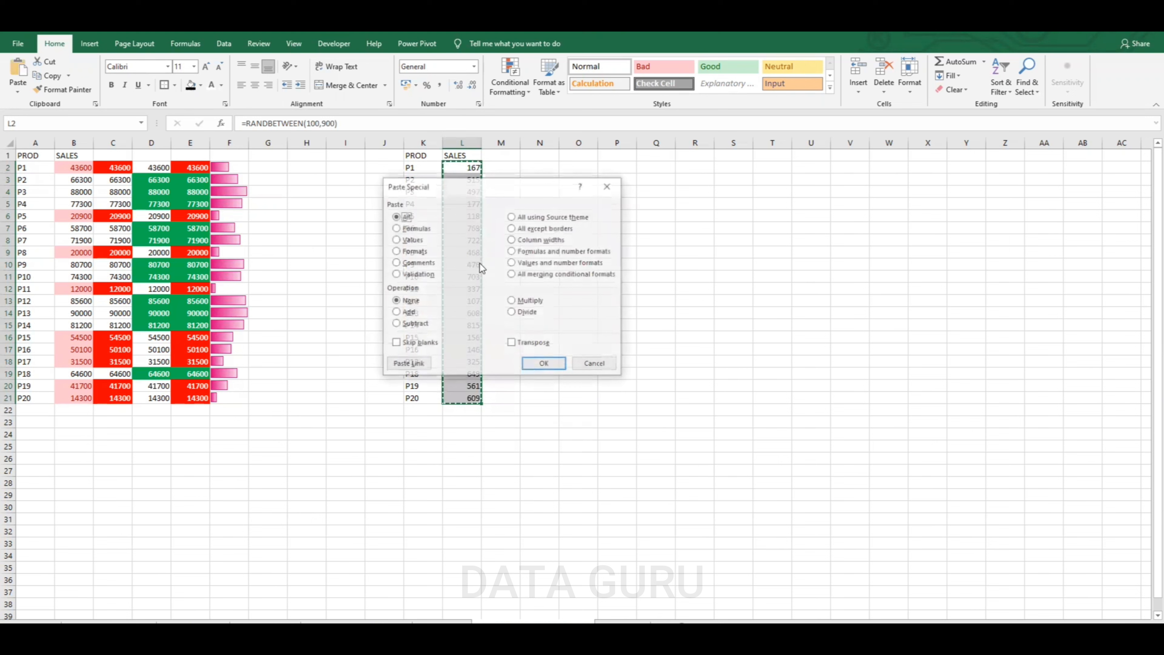
left_click(406, 240)
left_click(543, 364)
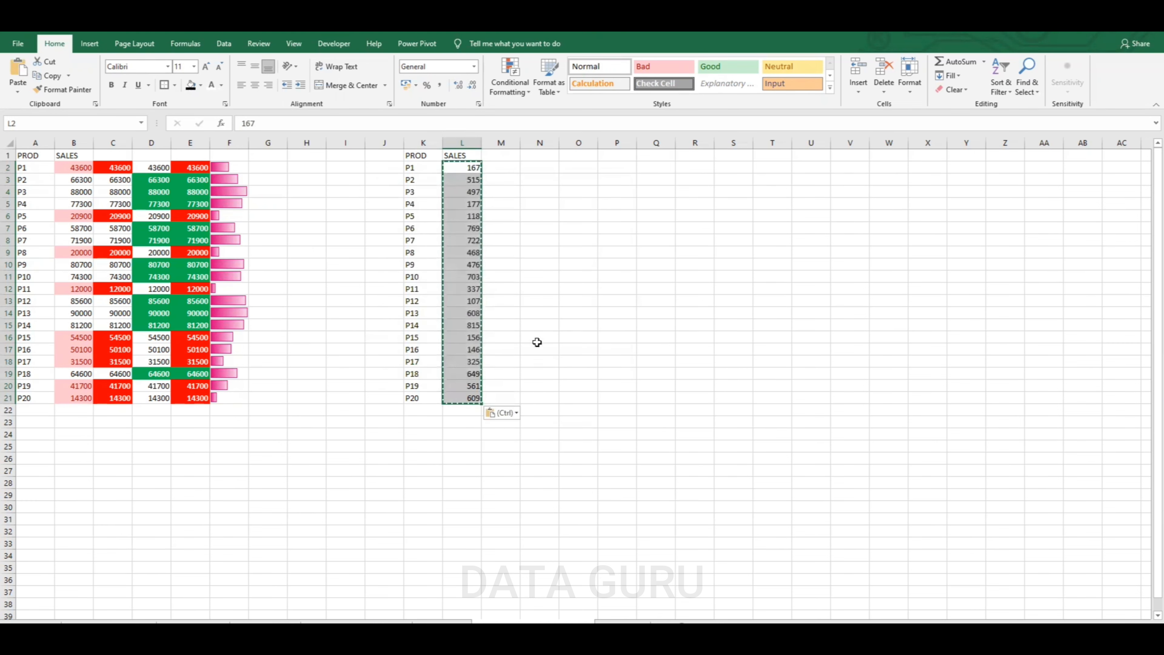
Enter the header TARGET in M1 and the target 900 in M2
left_click(490, 159)
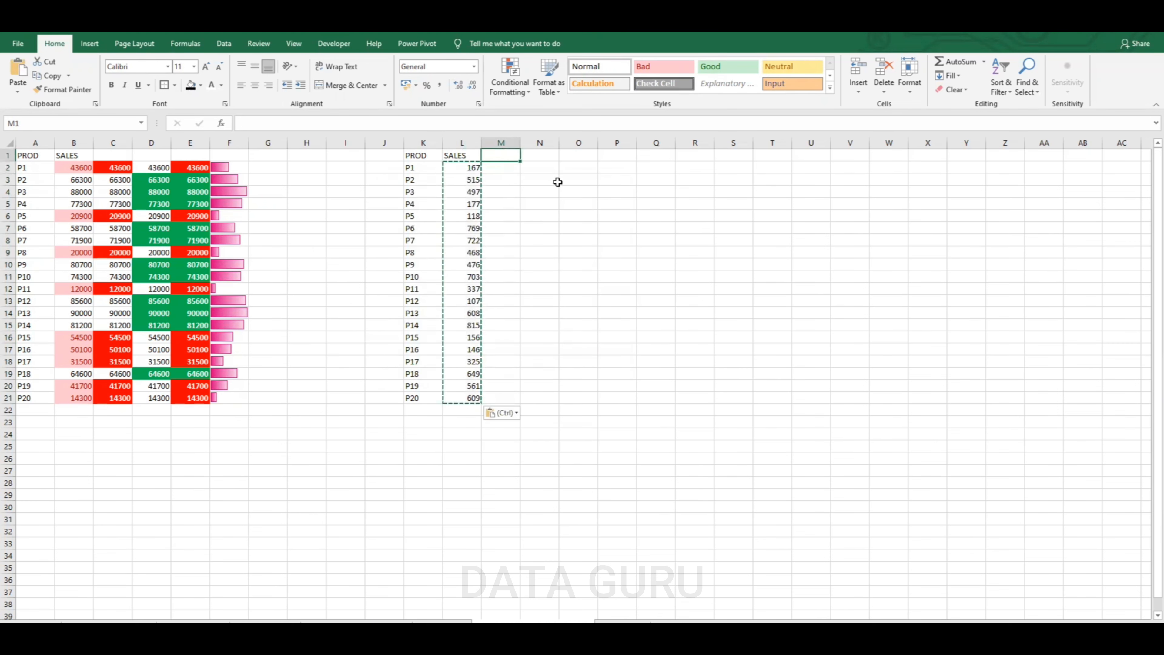
type("TARGET")
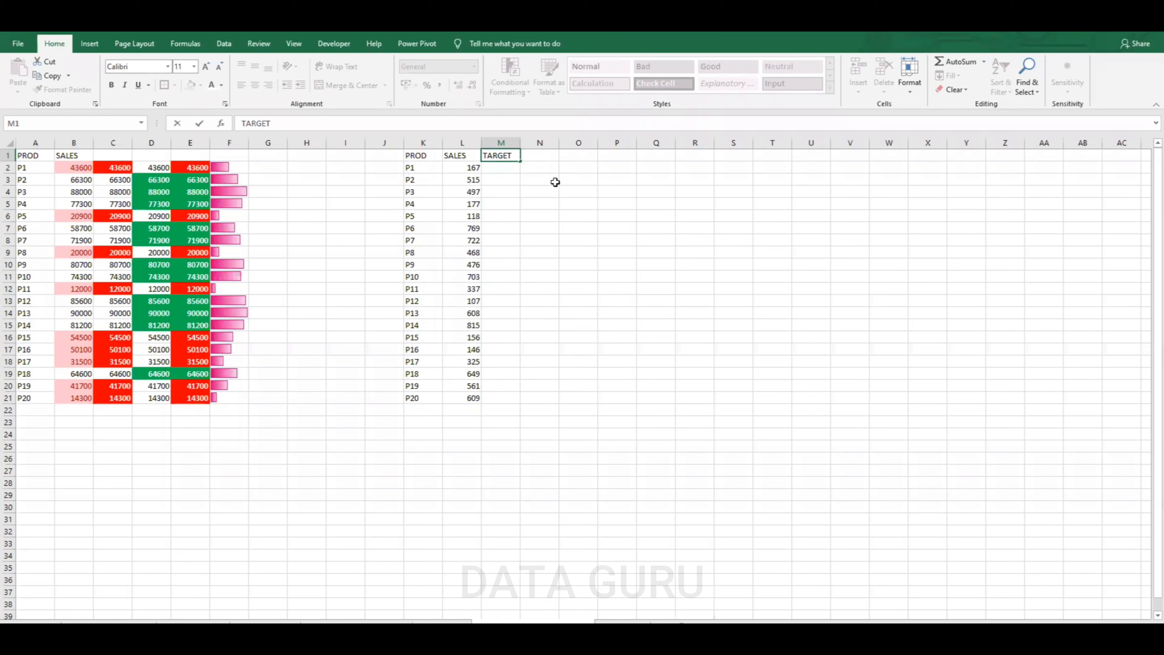
left_click(503, 167)
type("1")
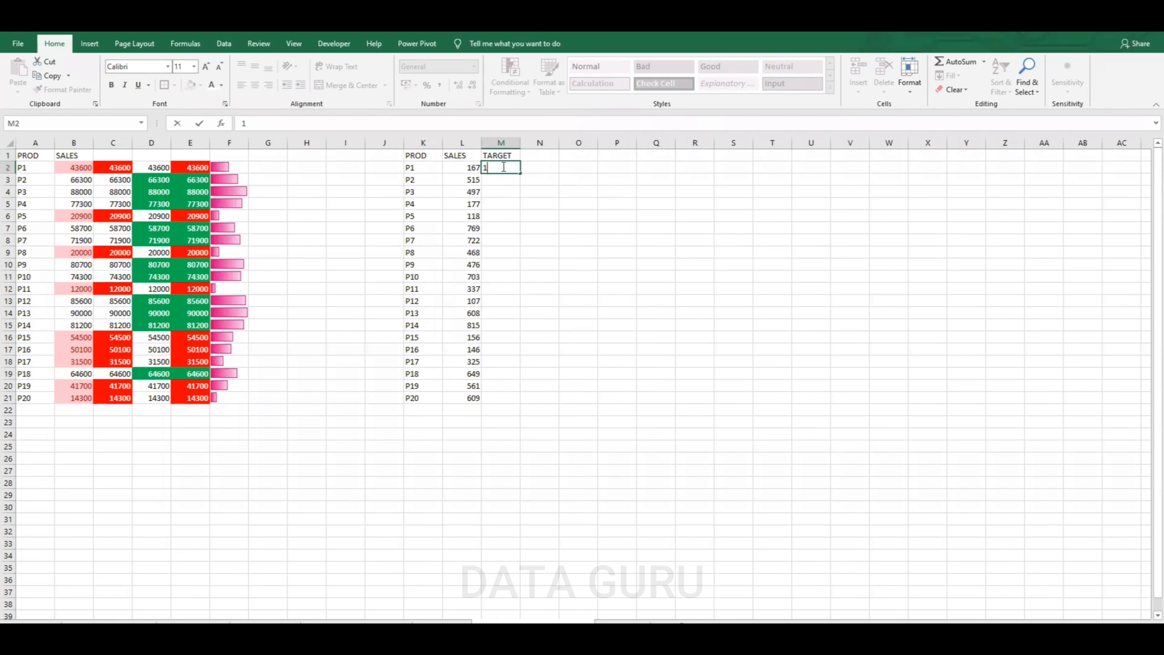
type("900")
key("Return")
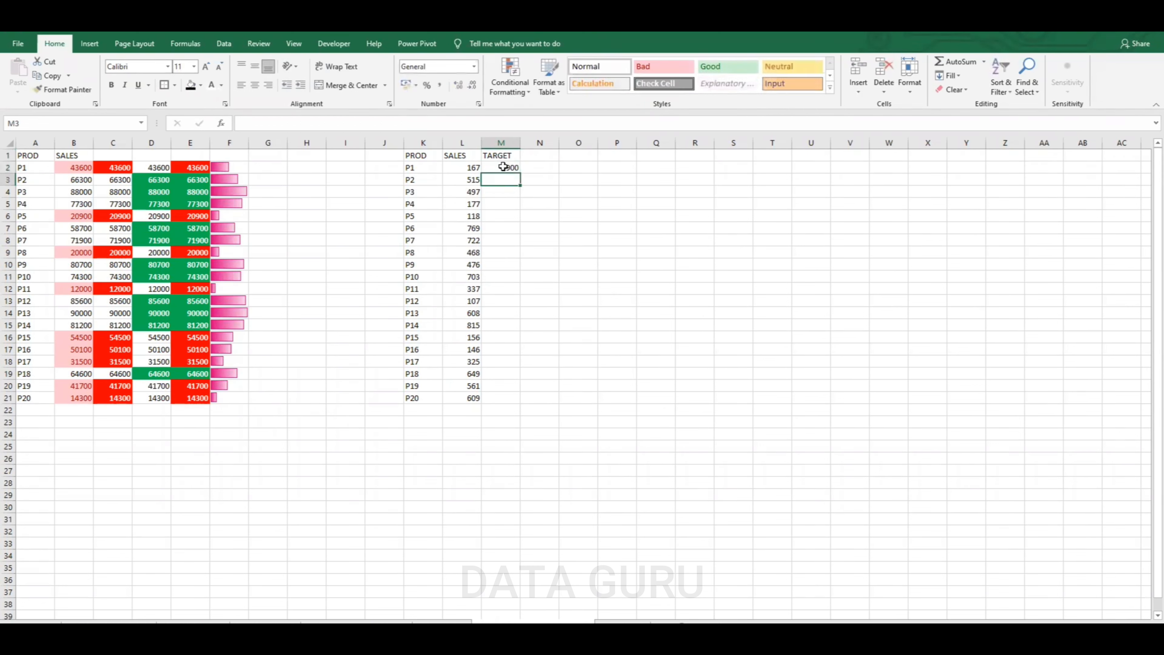
Change the target in M2 to 800 and fill it down to M21
left_click(505, 167)
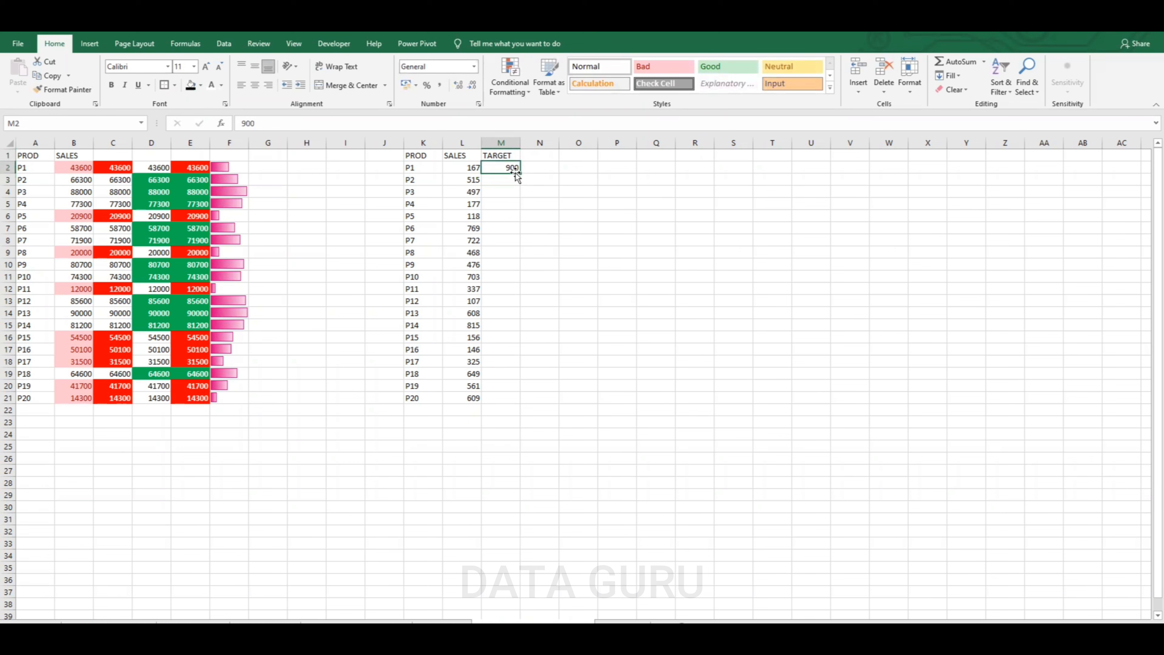
type("800")
left_click(529, 191)
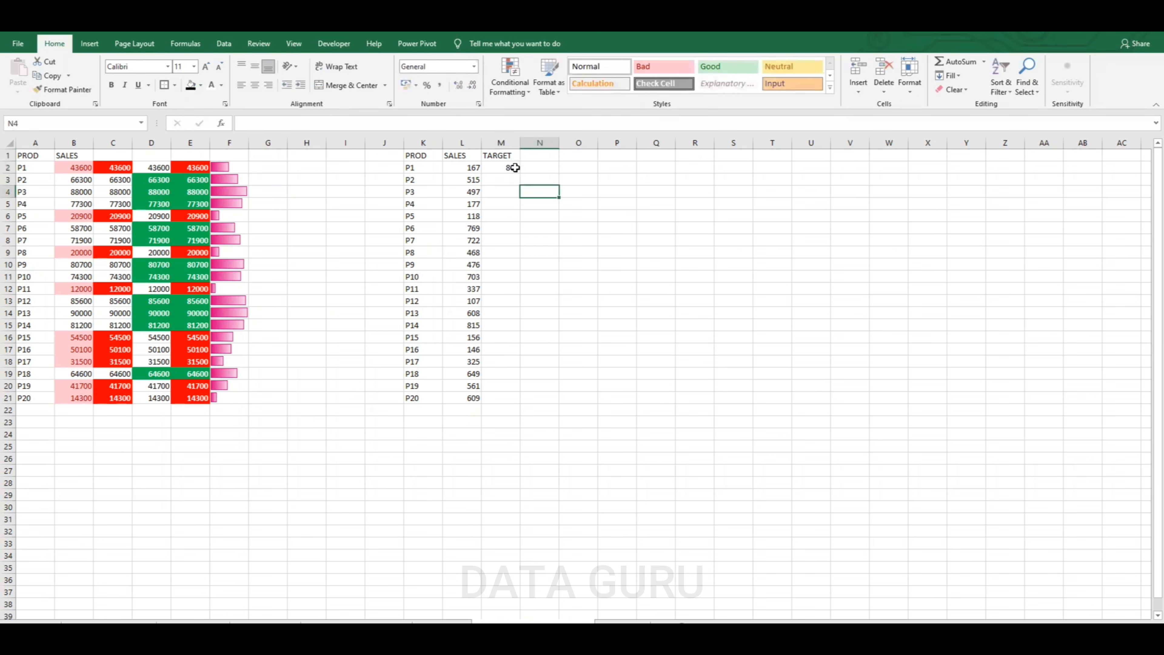
left_click(515, 168)
left_click_drag(519, 173, 524, 406)
left_click(568, 178)
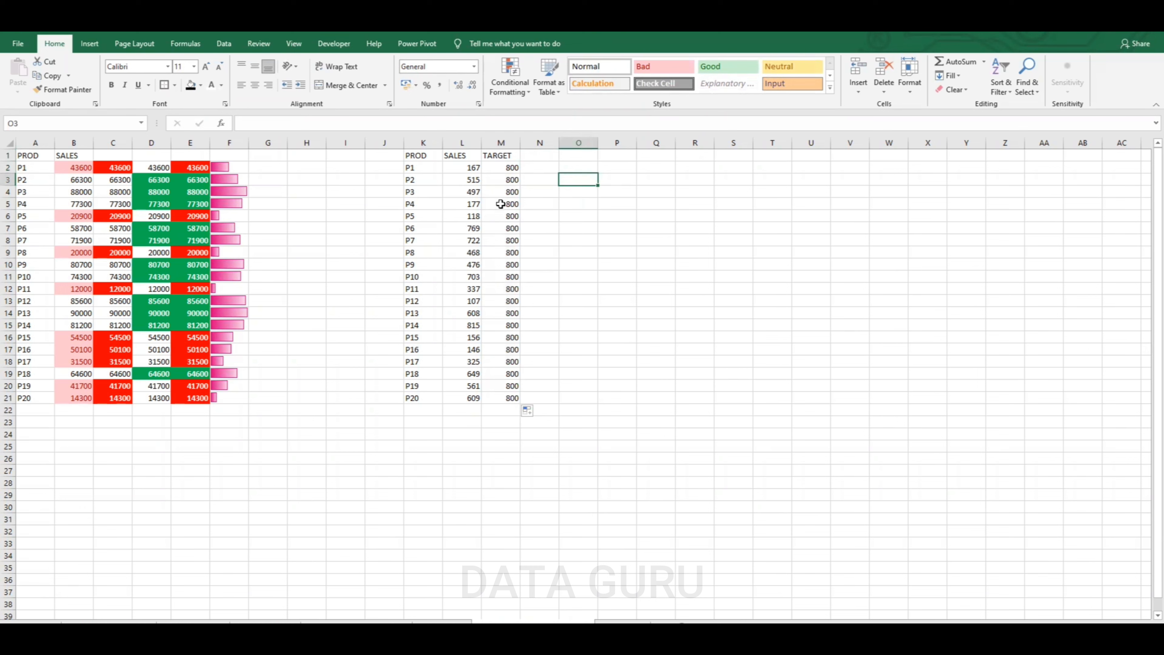
Enter the sales-to-target formula =L2/M2 in N2 and fill it down to N21
left_click(511, 167)
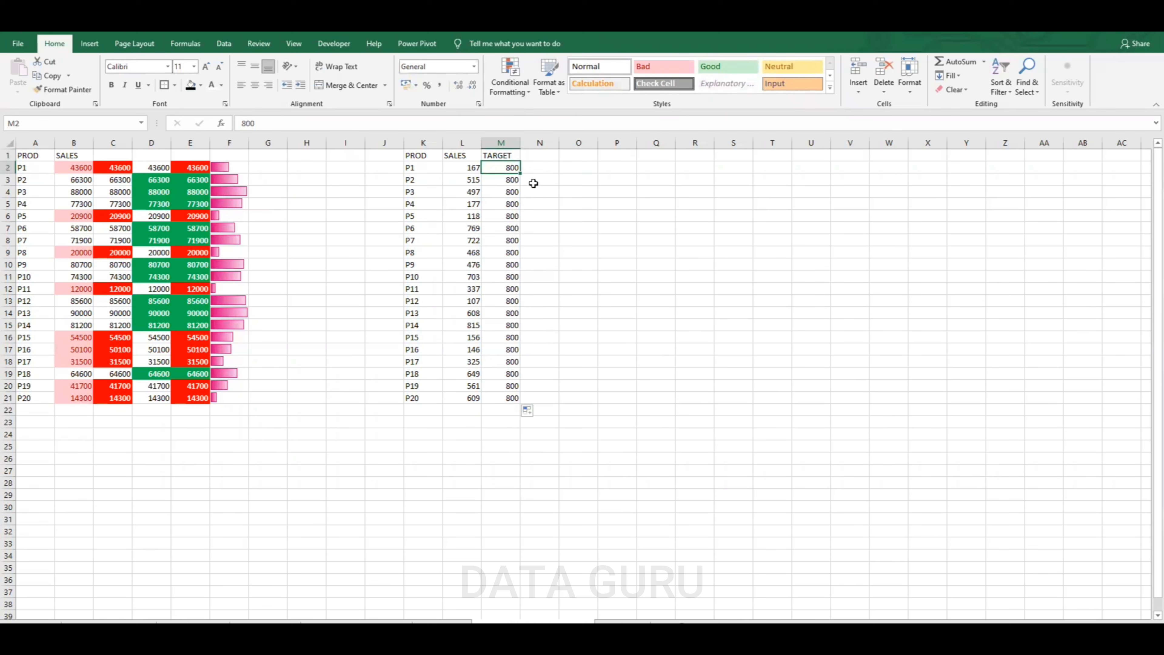
left_click(534, 170)
type("=")
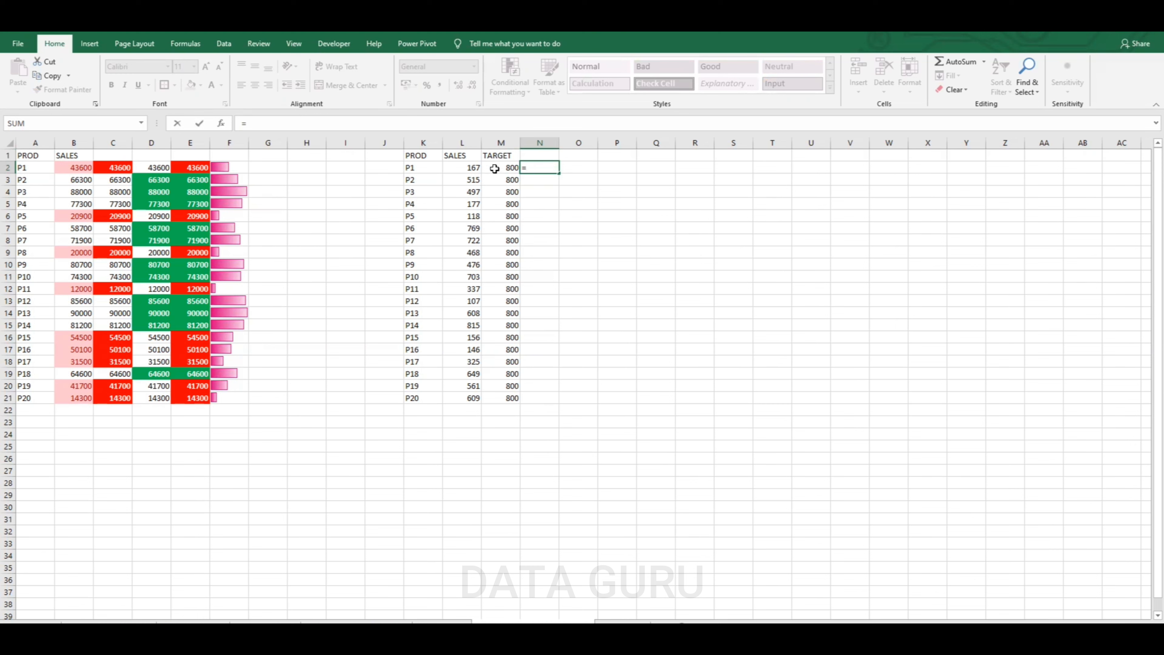
left_click(473, 168)
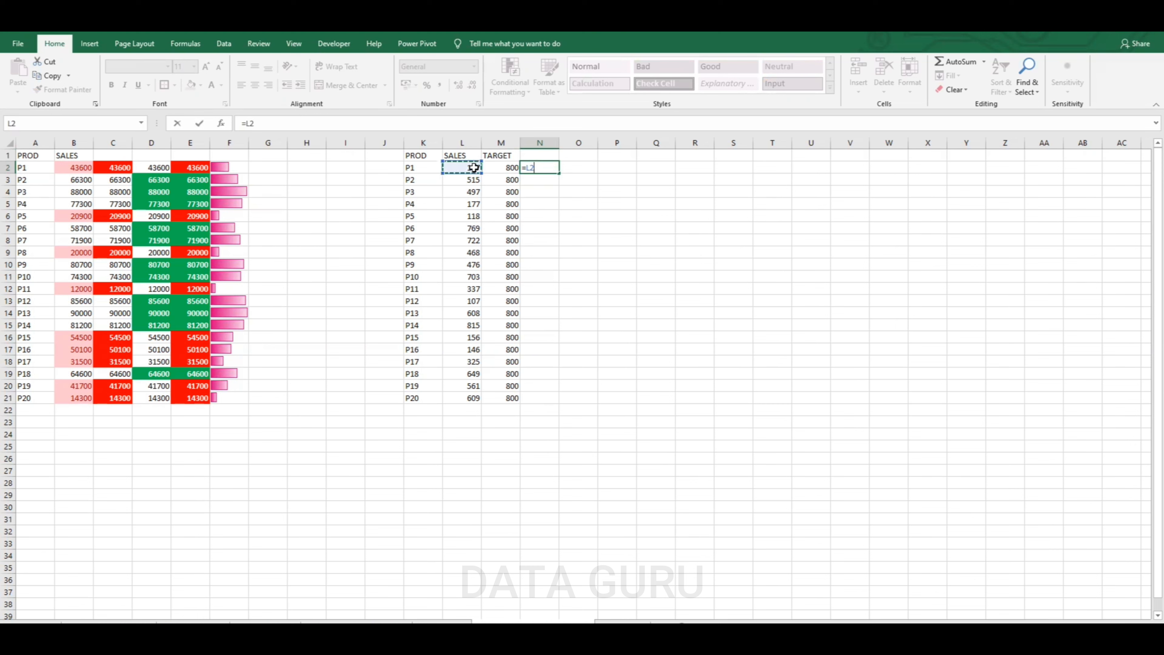
type("/")
left_click(511, 168)
key("Return")
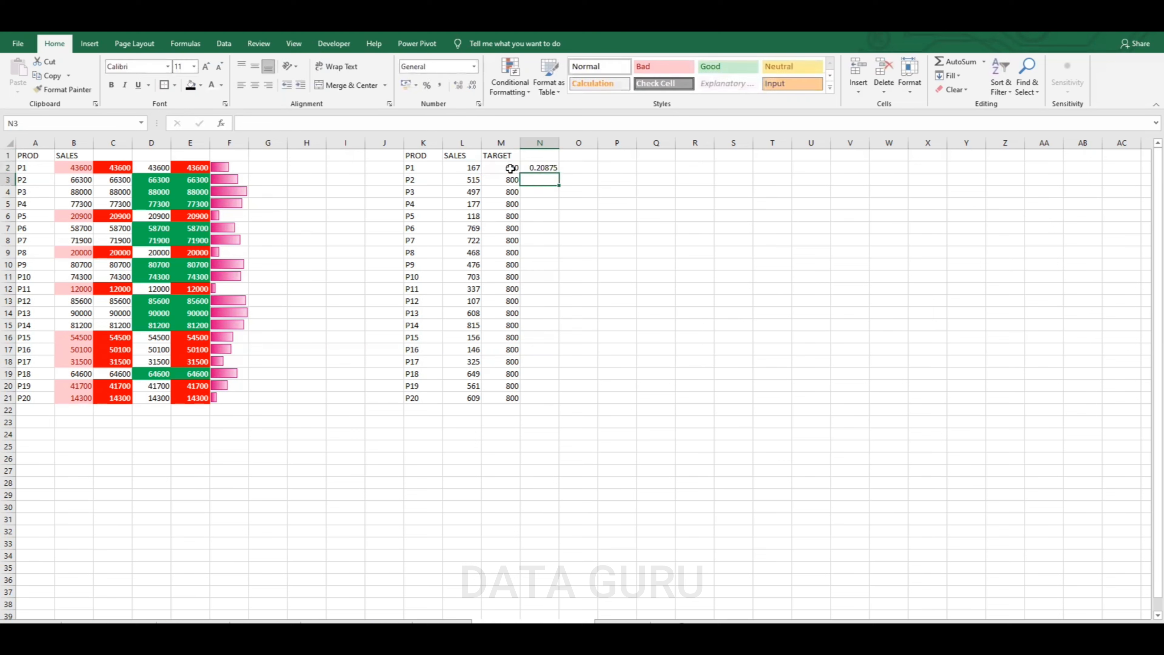
left_click(531, 167)
double_click(560, 174)
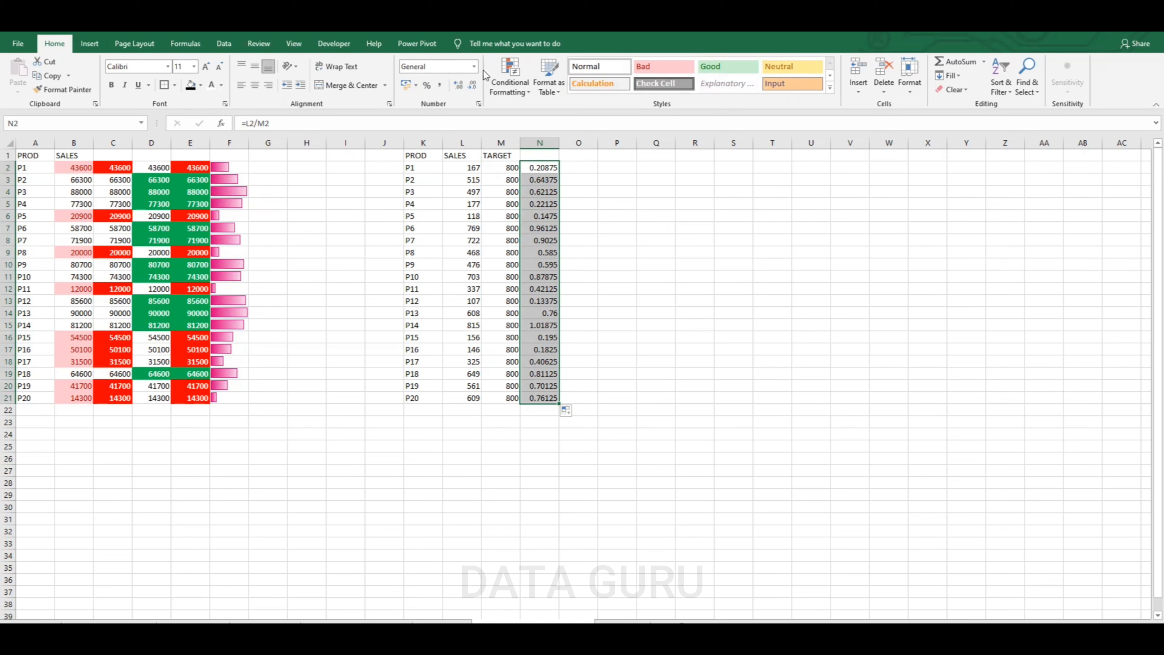
Create a conditional formatting rule for N2:N21 that formats only cells with a value greater than 1
left_click(510, 87)
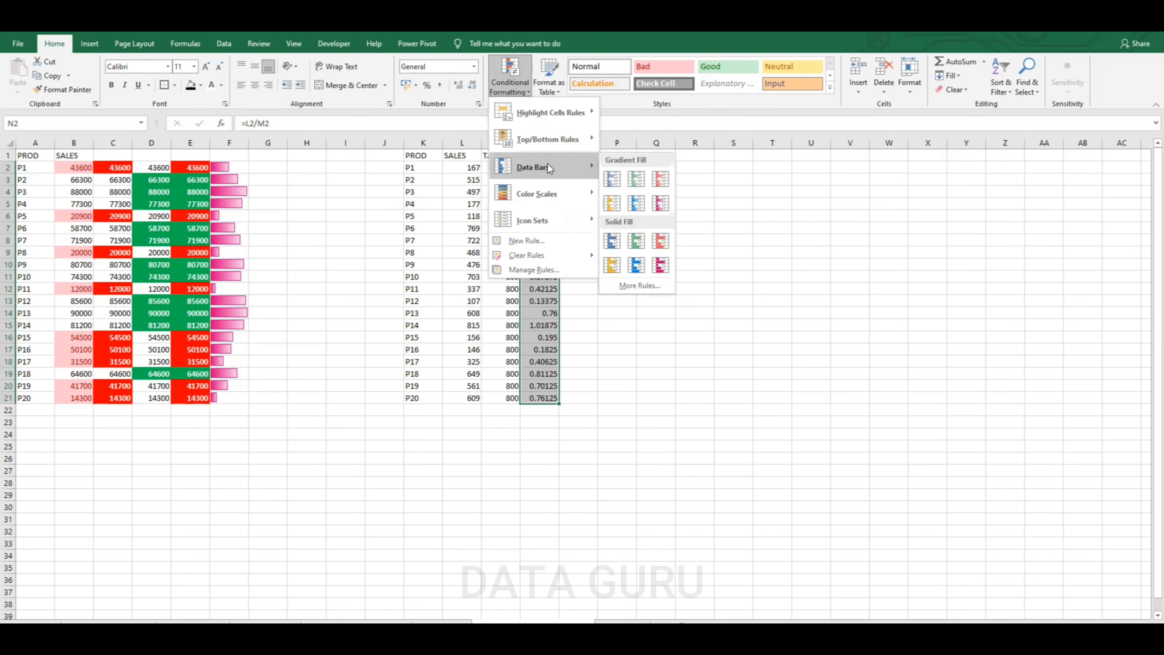
left_click(541, 241)
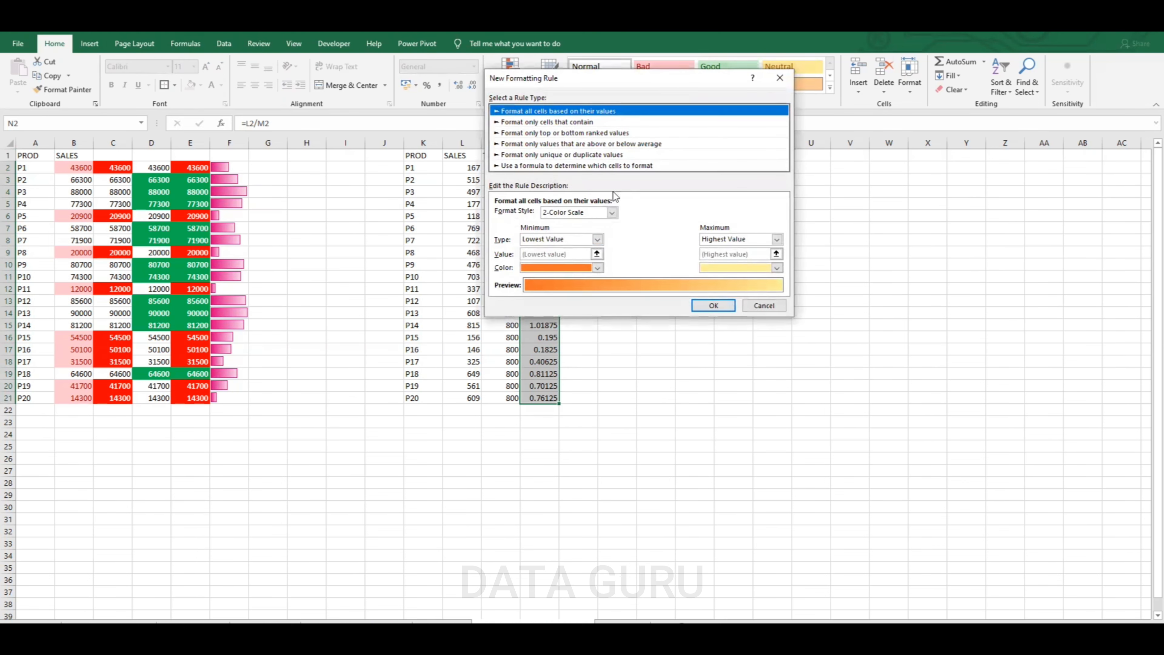
left_click(562, 124)
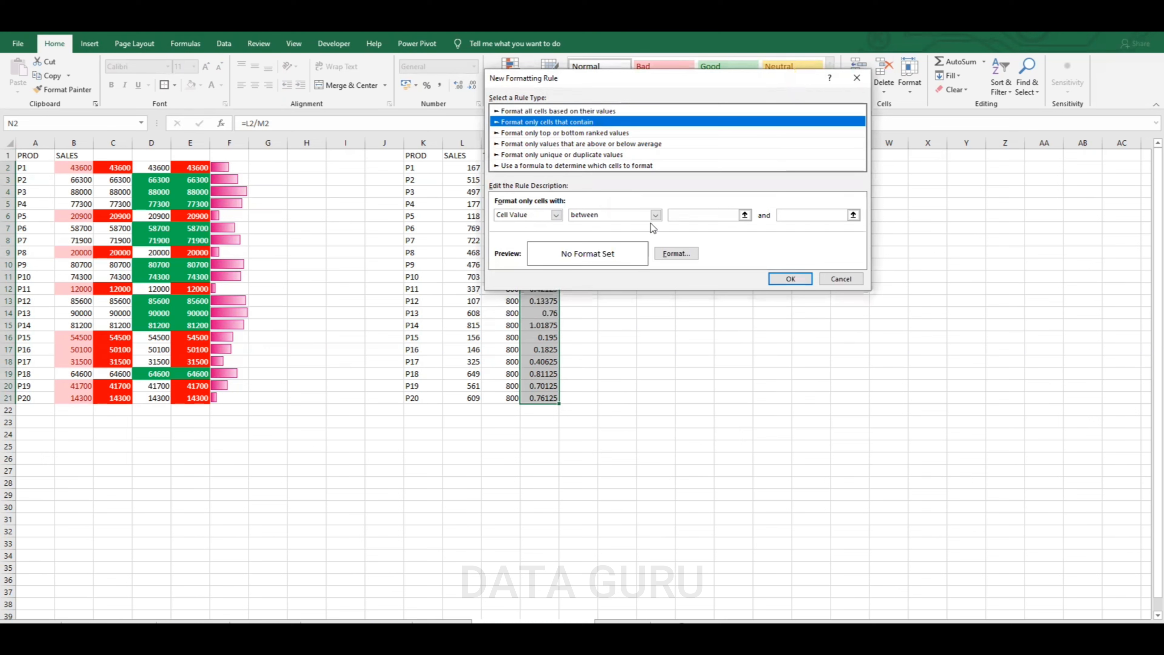
left_click(655, 215)
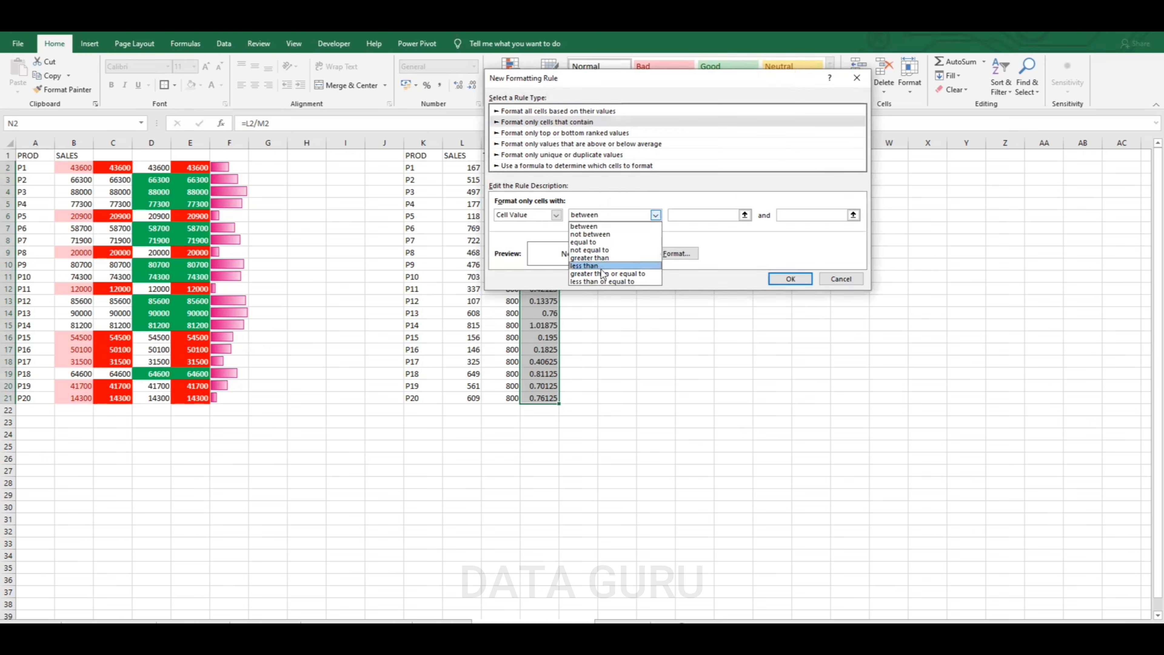
left_click(590, 258)
left_click(693, 214)
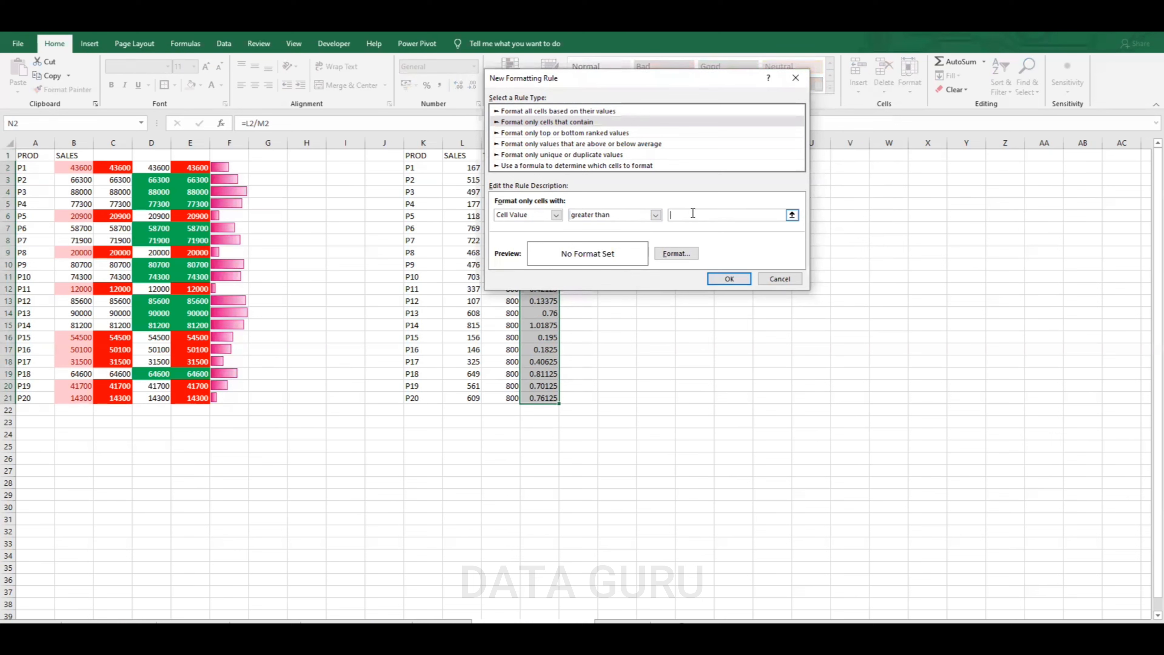
type("1")
Set the rule's format to a green fill with a bold white font
left_click(675, 254)
left_click(599, 45)
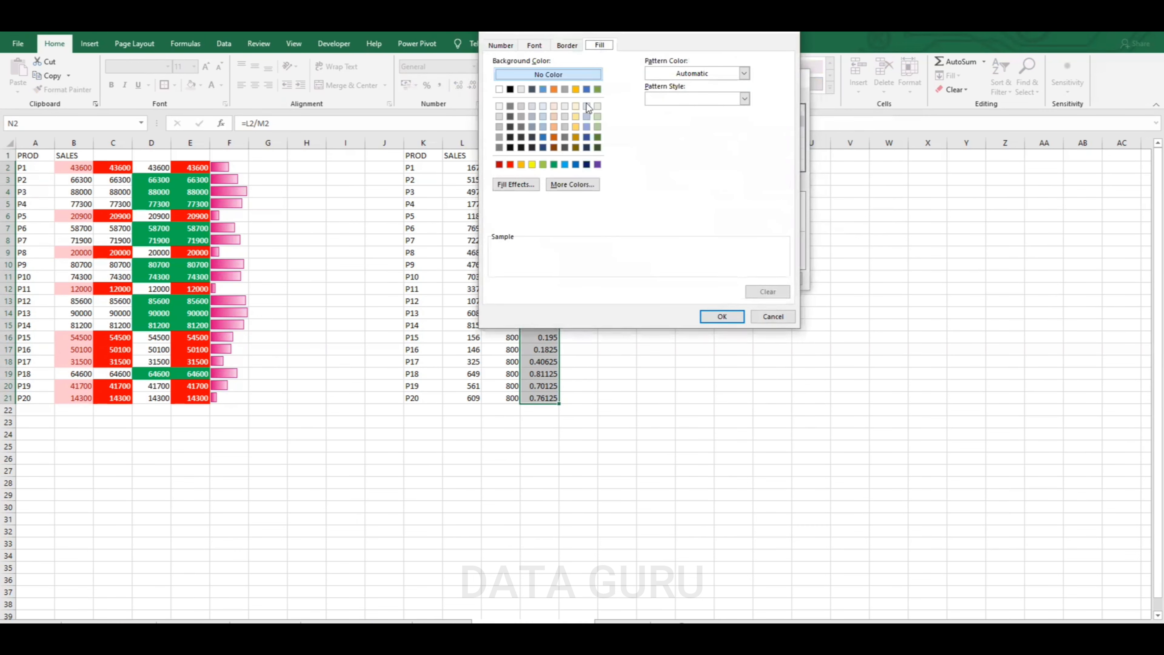
left_click(555, 165)
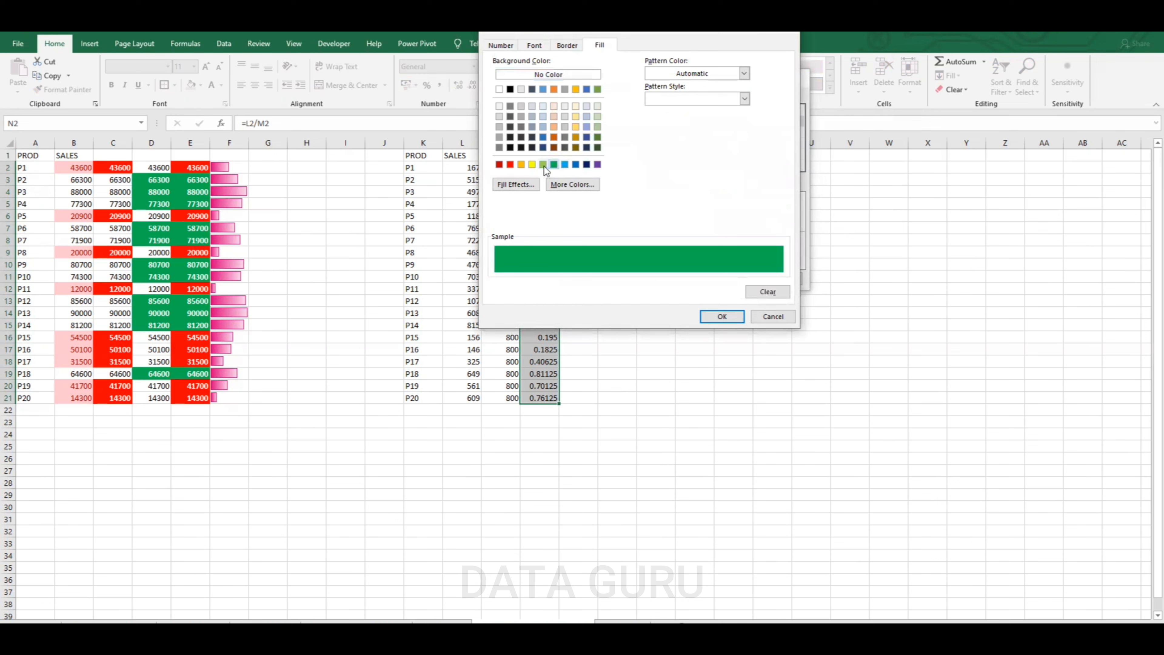
left_click(541, 46)
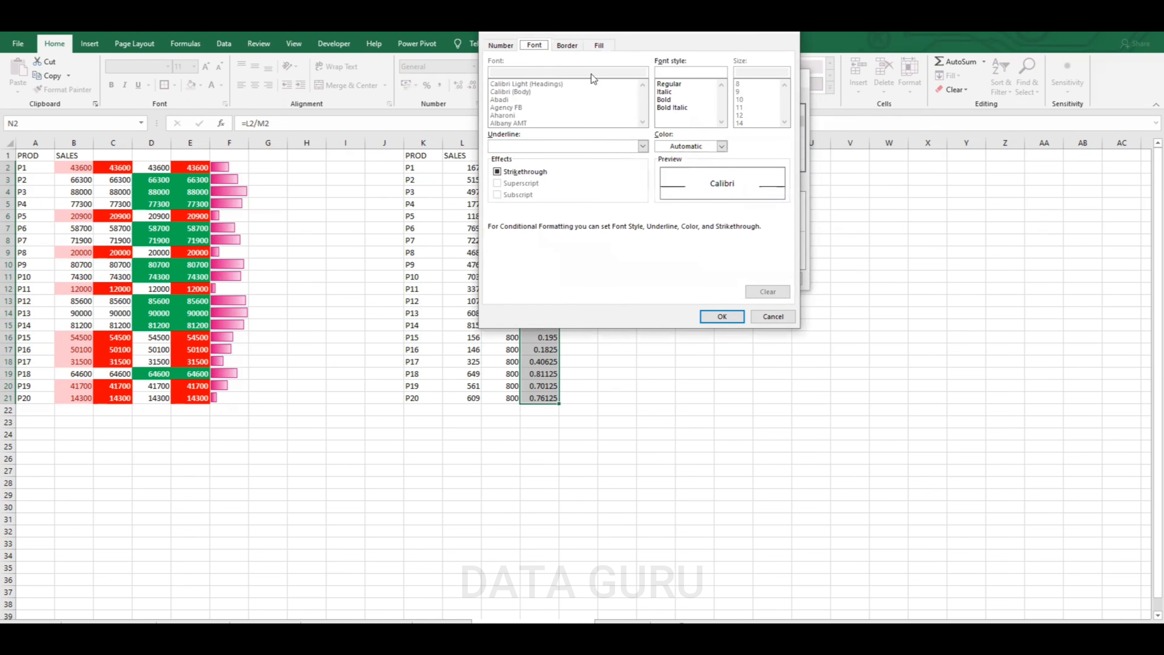
left_click(663, 99)
left_click(722, 146)
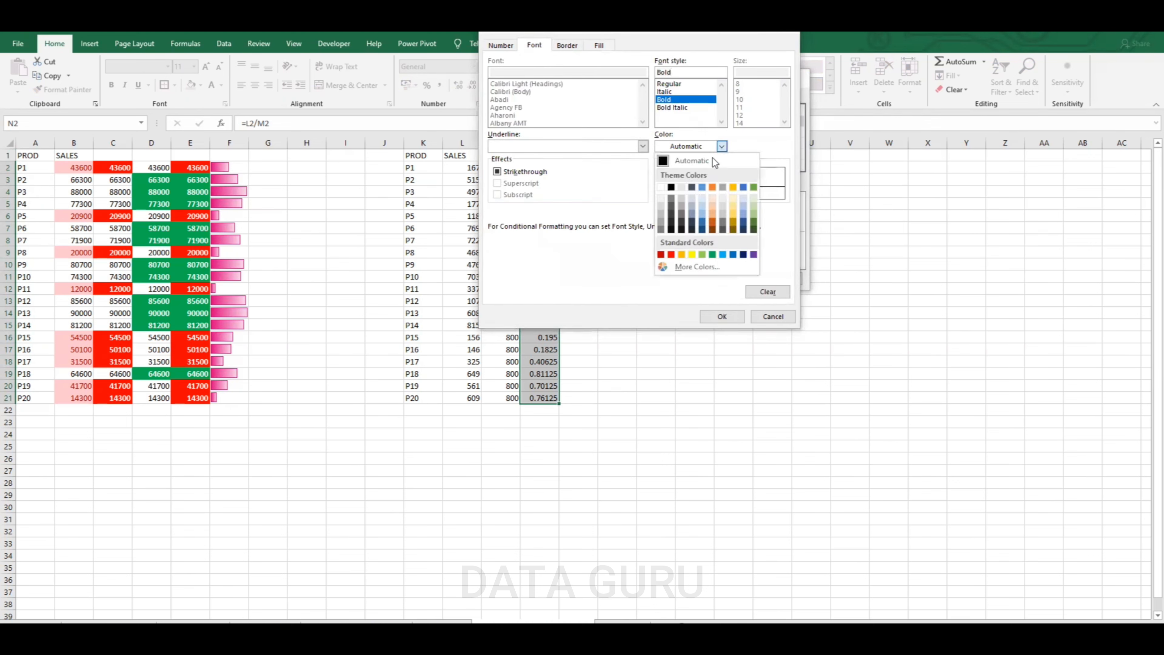
left_click(662, 188)
left_click(728, 315)
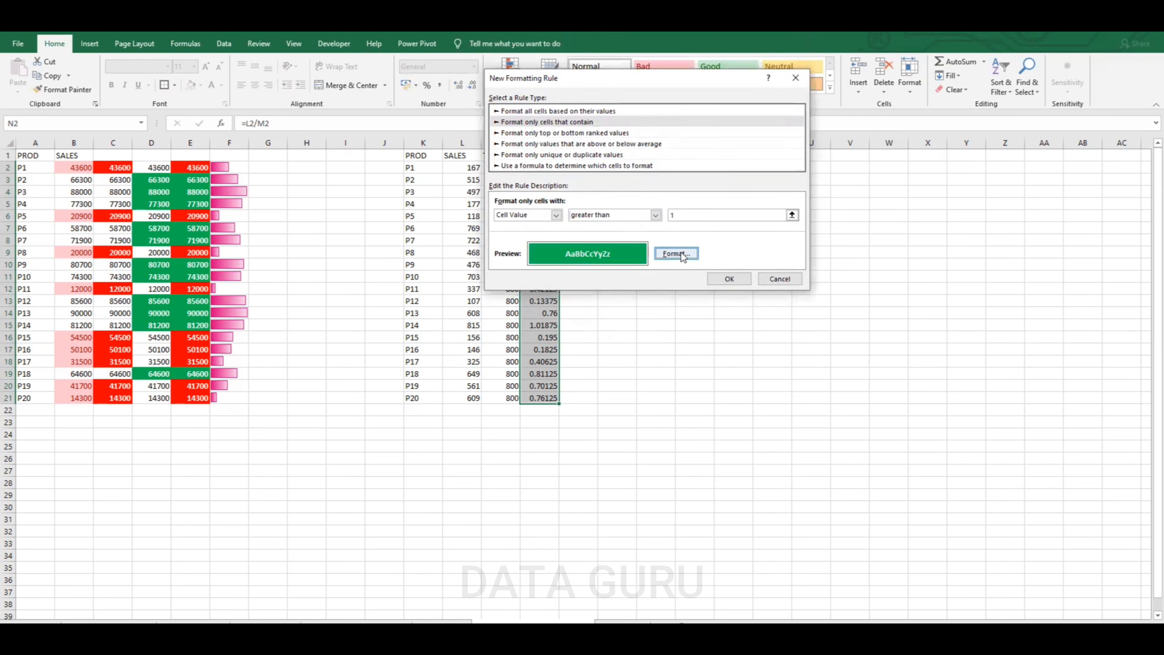
Change the rule's condition to greater than or equal to 1 and apply it
left_click(660, 213)
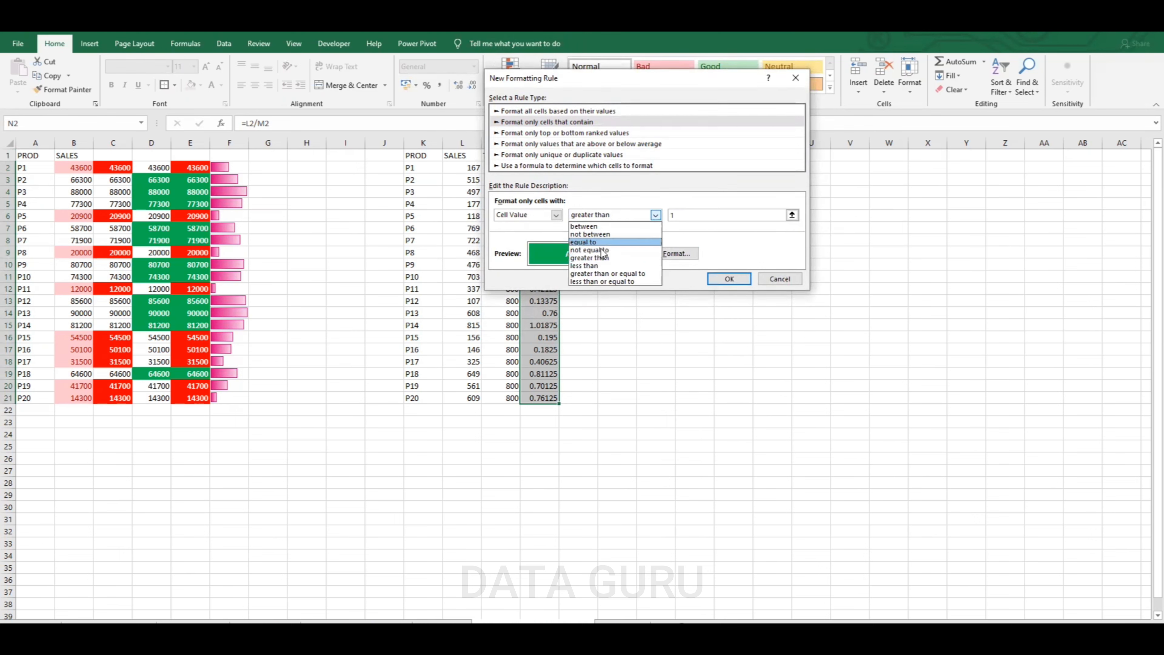
left_click(609, 274)
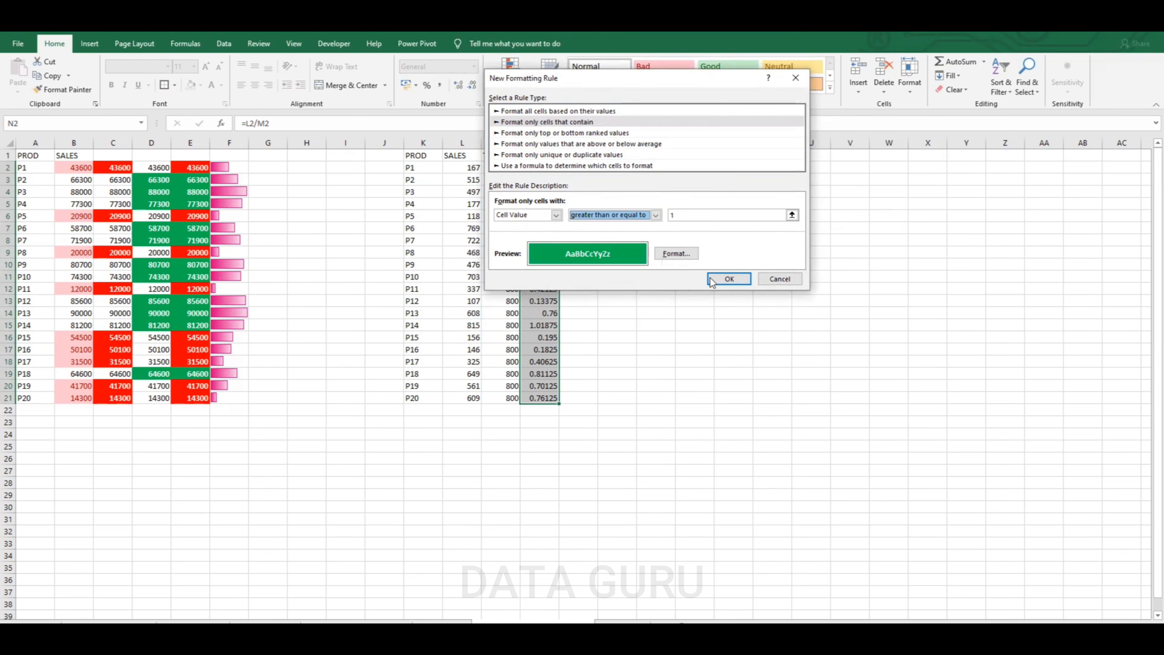
left_click(729, 278)
left_click(650, 308)
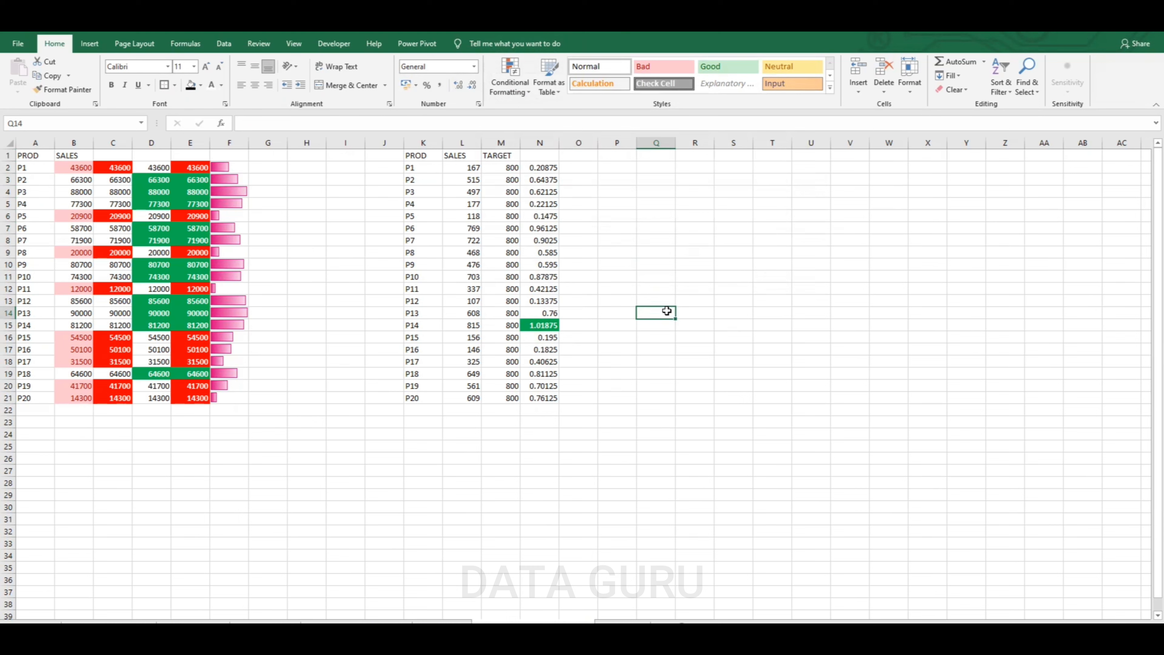
Change the sales of P10 in L11 to 900 and of P4 in L5 to 860
left_click(476, 278)
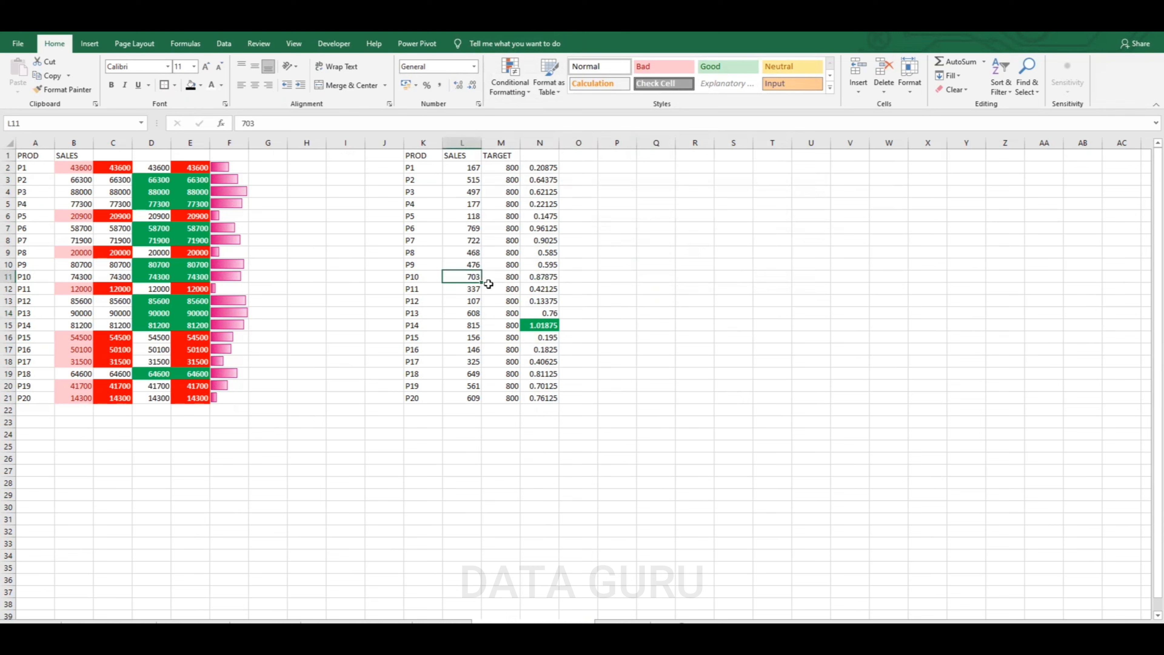
type("900")
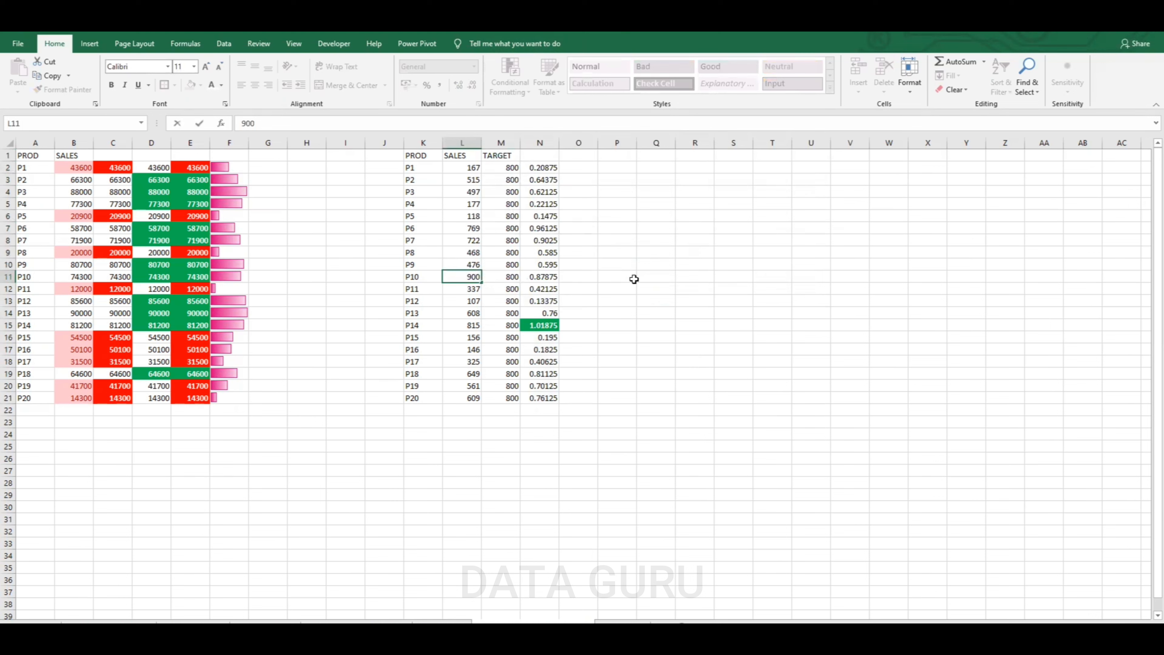
left_click(631, 278)
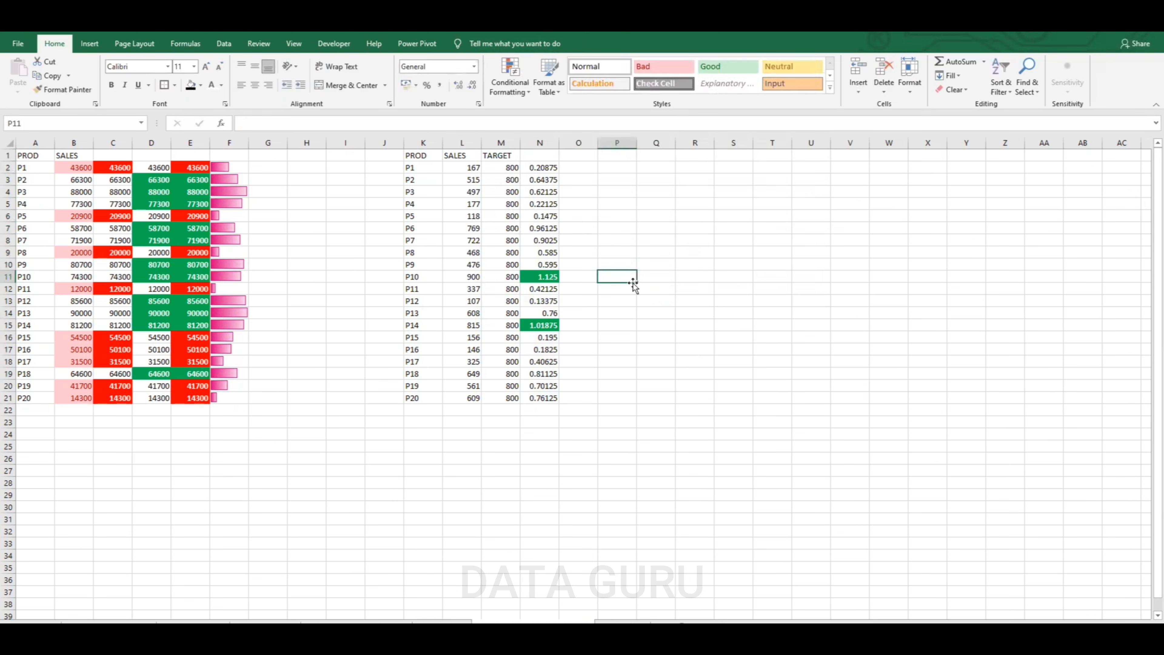
left_click(478, 205)
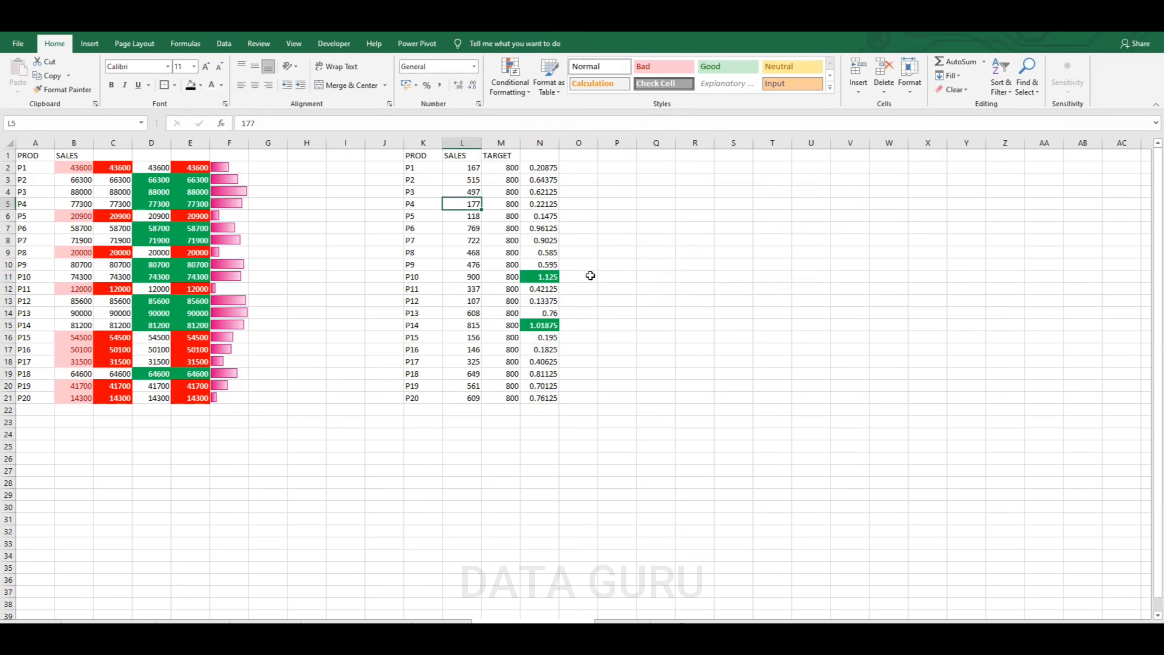
type("860")
left_click(726, 264)
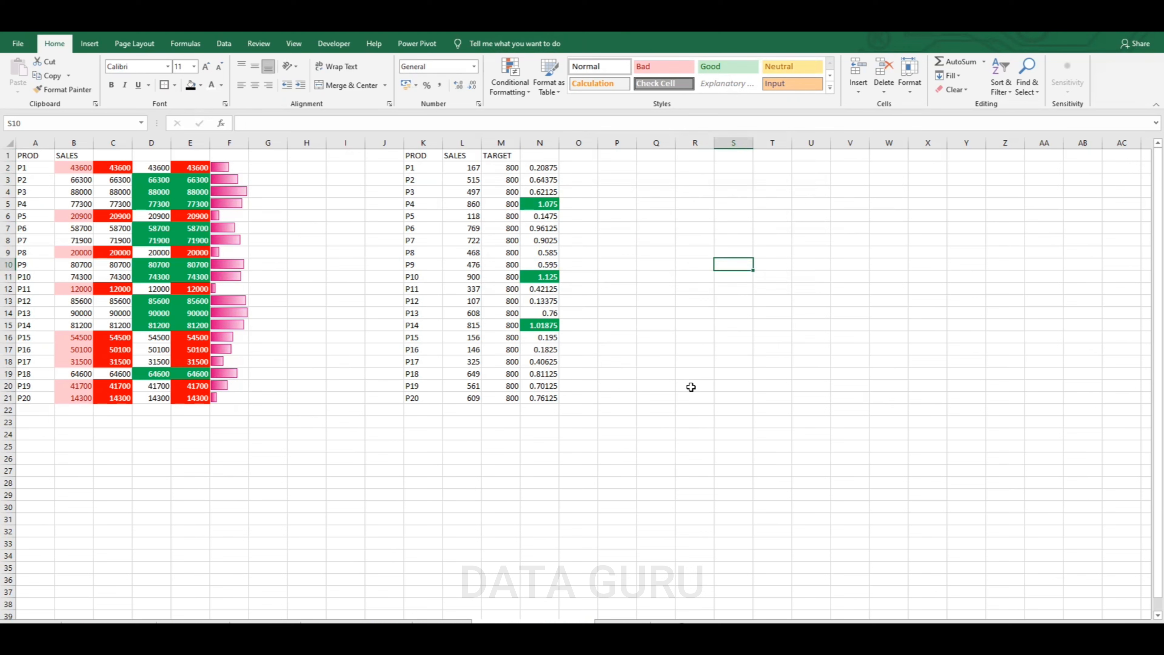
left_click(726, 217)
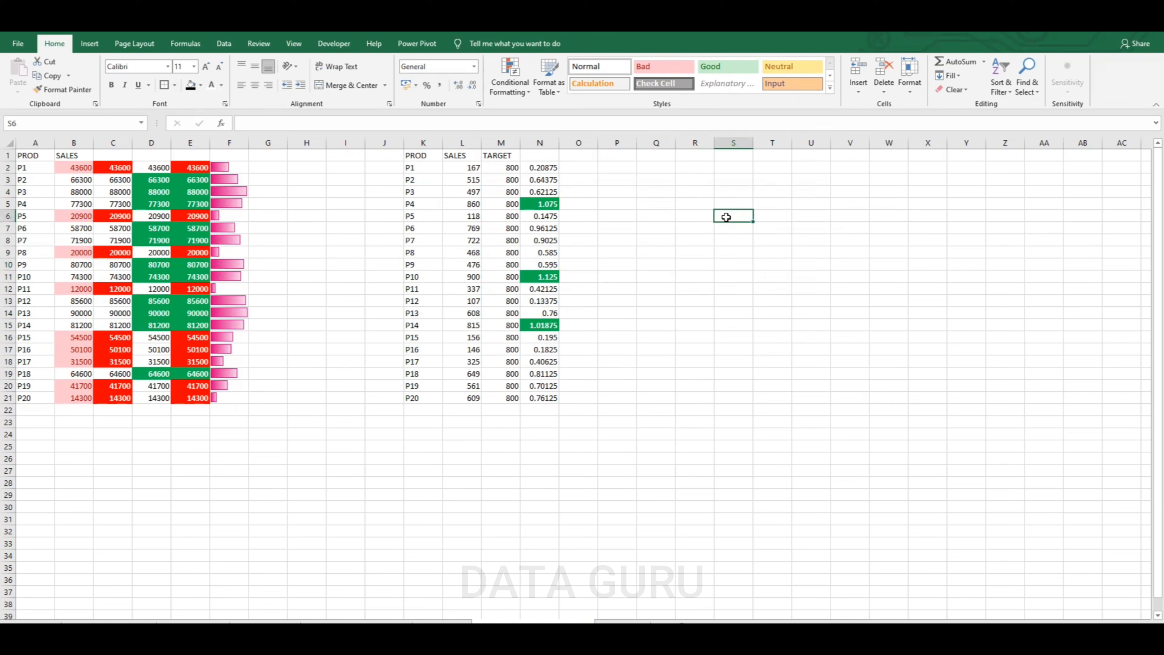
Enter the statuses WORK IN PROGRESS, COMPLETED and YET TO START in R4:R6
left_click(701, 195)
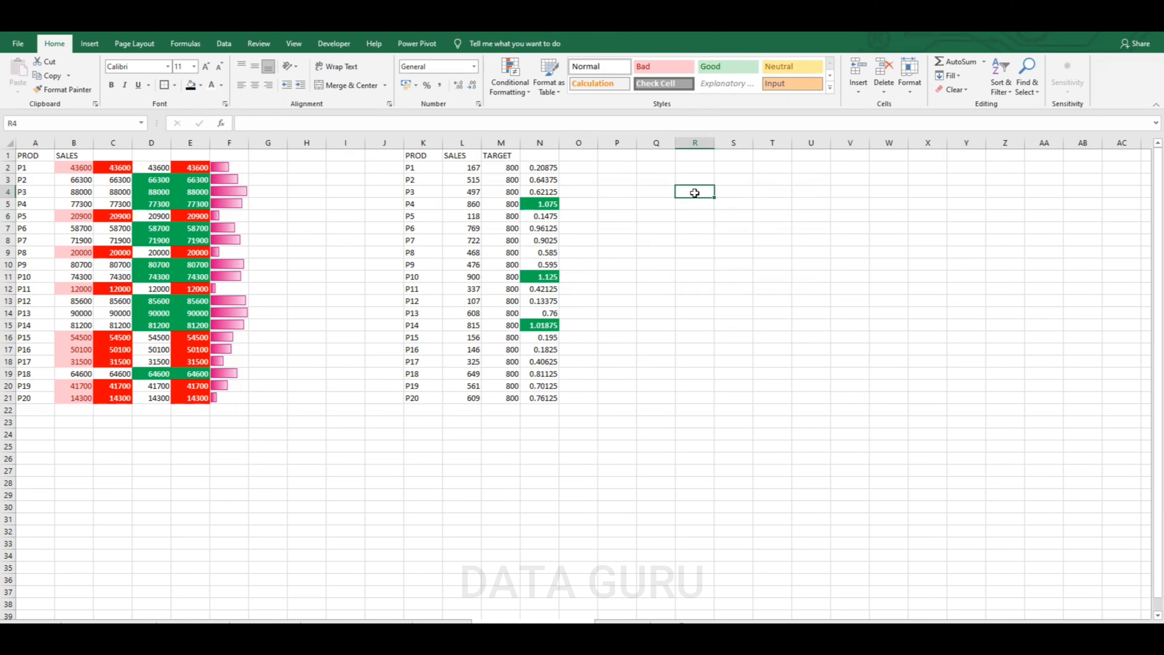
type("WORK ")
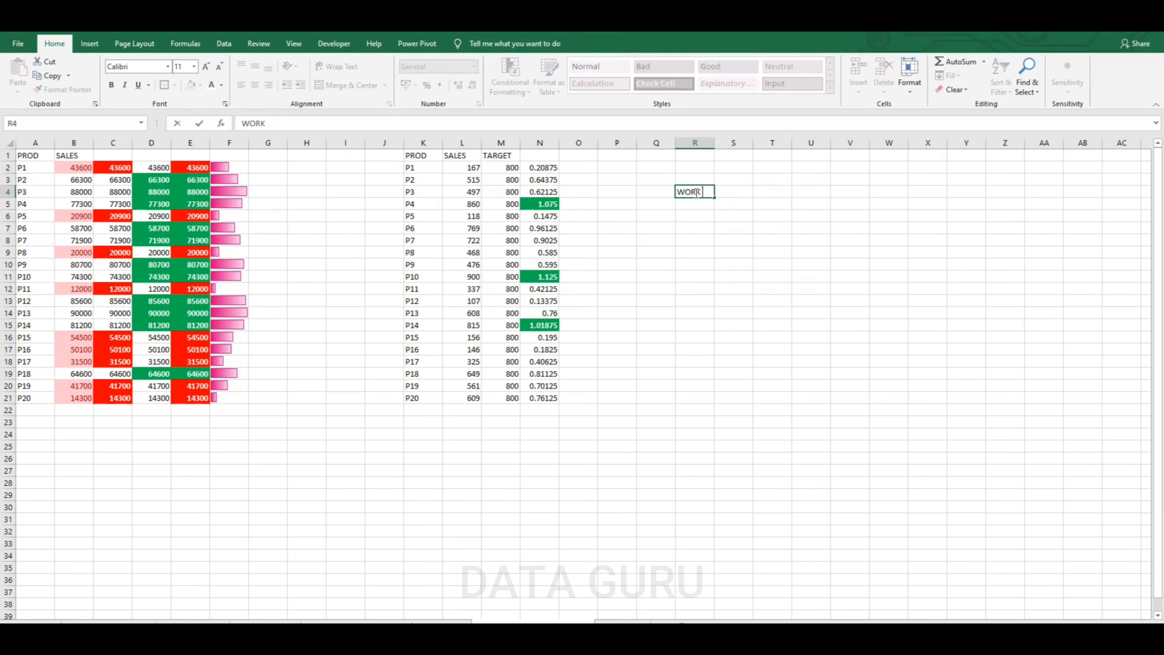
type("IN PROGRESS")
key("Return")
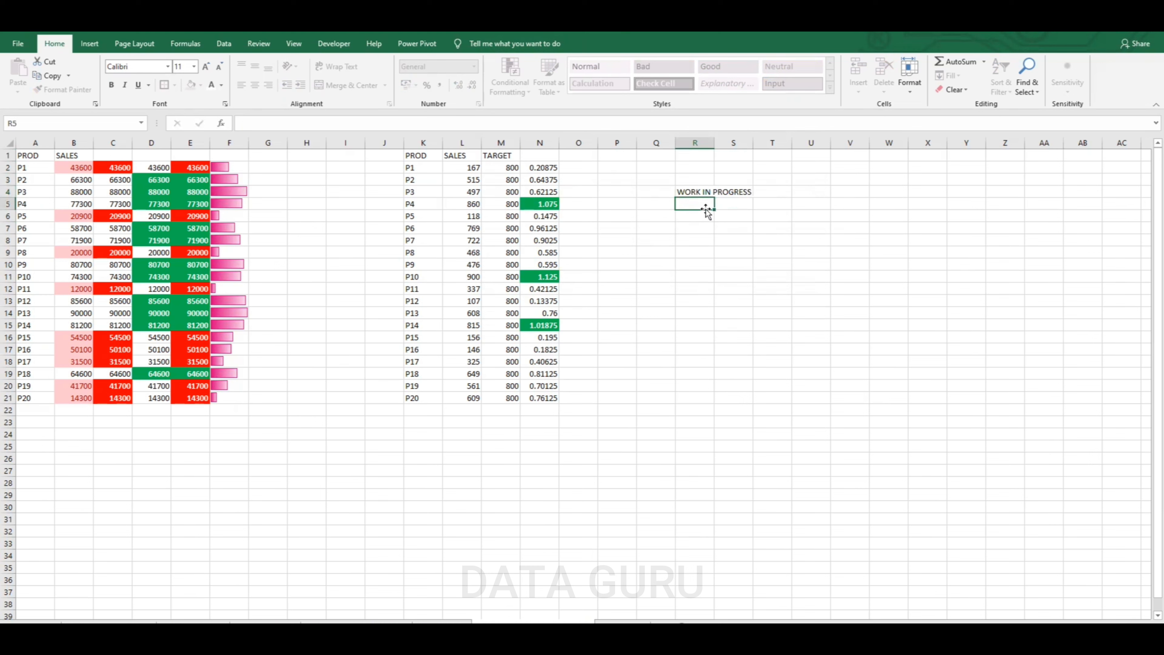
type("COMPLETED")
key("Return")
type("YET TO START")
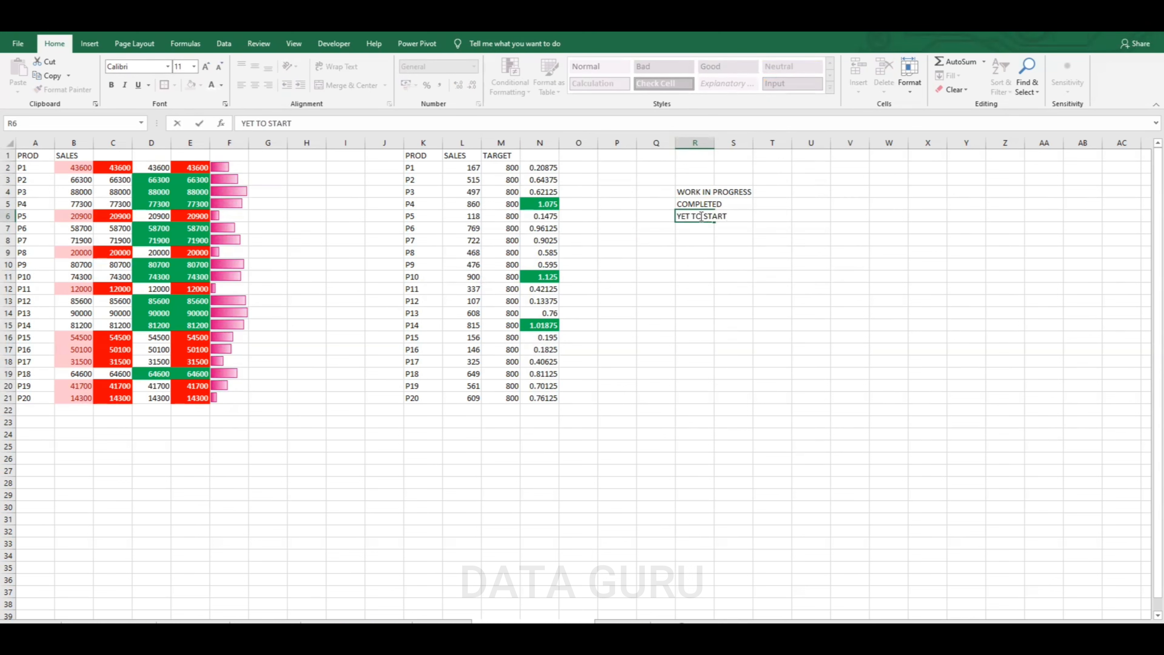
left_click(725, 260)
Autofit column R to the width of the status texts
double_click(714, 141)
left_click(713, 140)
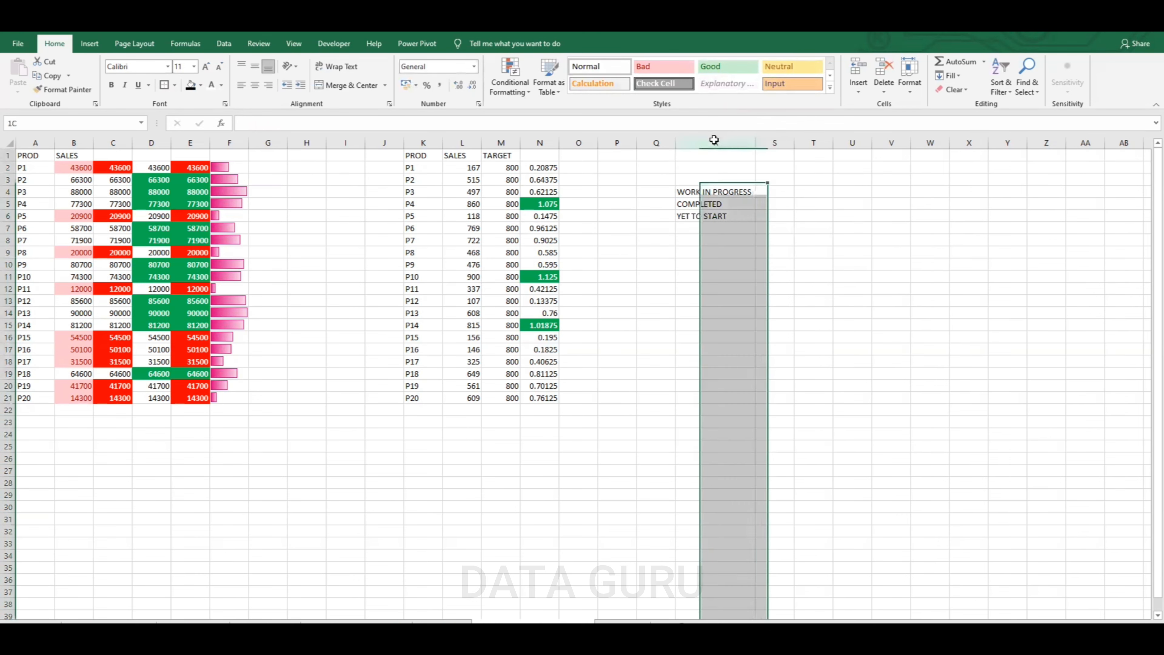
left_click_drag(855, 278, 852, 215)
left_click(784, 237)
Enter the header WORK STATUS in R3 above the status list
left_click_drag(715, 193, 713, 218)
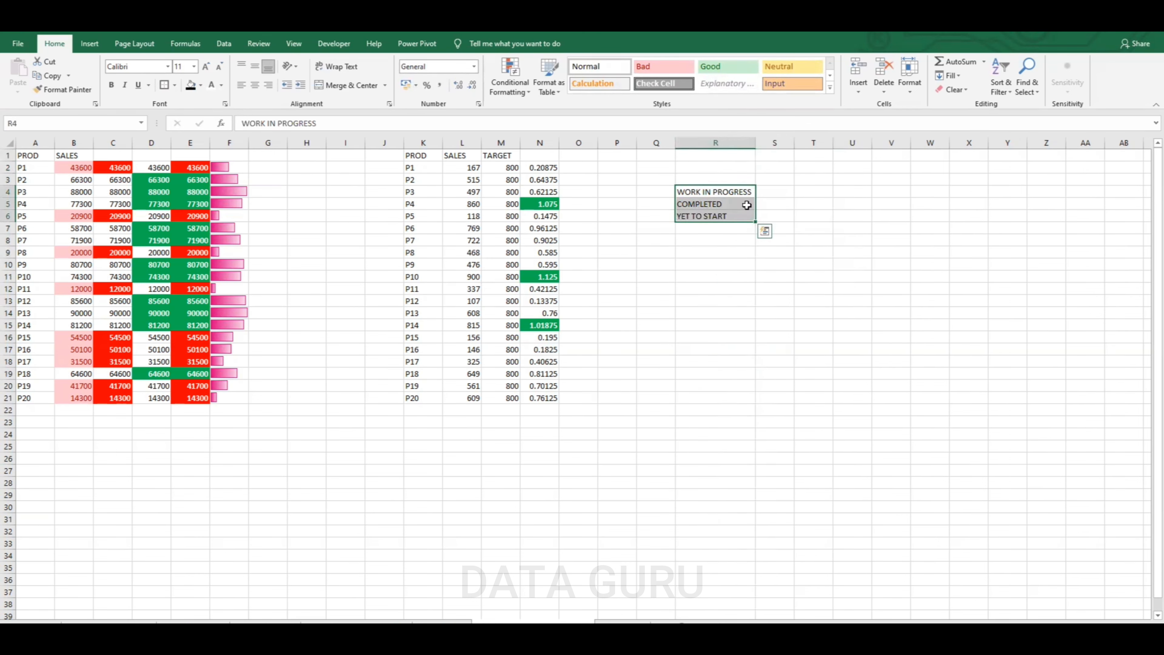
left_click(700, 176)
type("W")
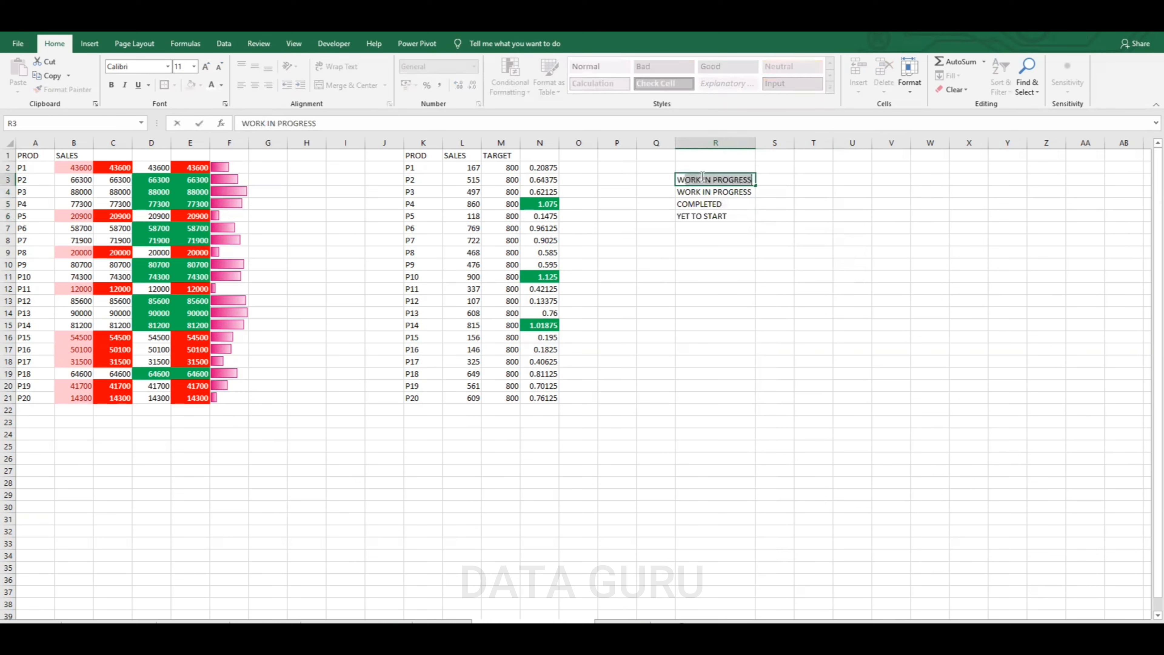
type("ORK STATUS")
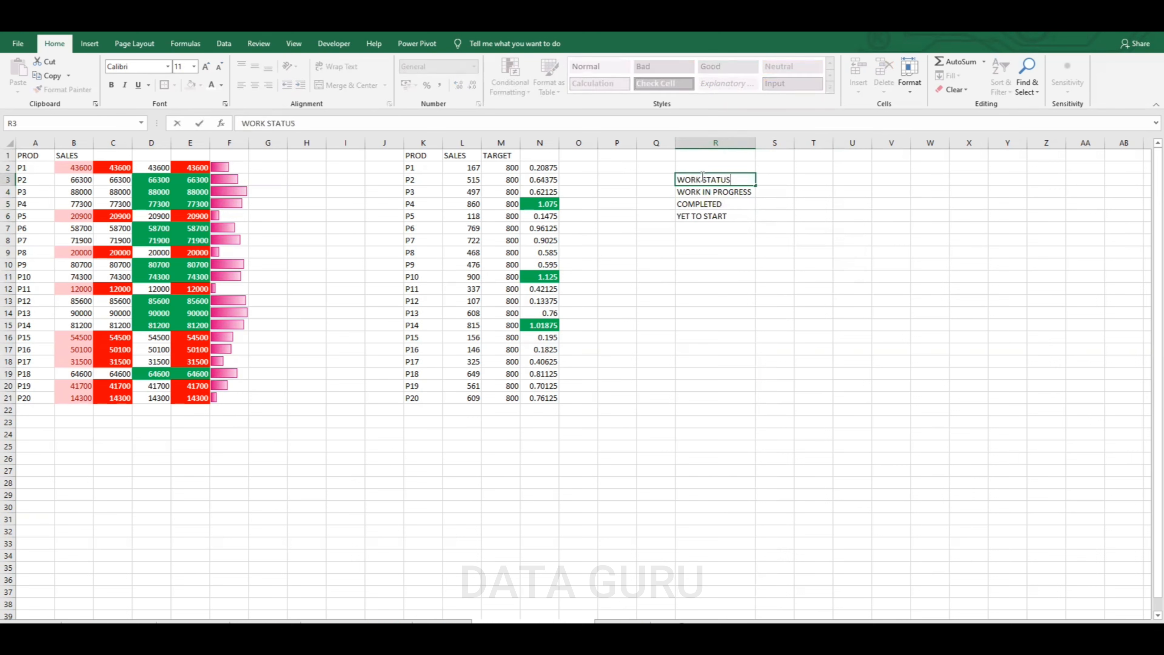
left_click(728, 219)
Format the WORK STATUS header with a black fill and bold white text
left_click(718, 180)
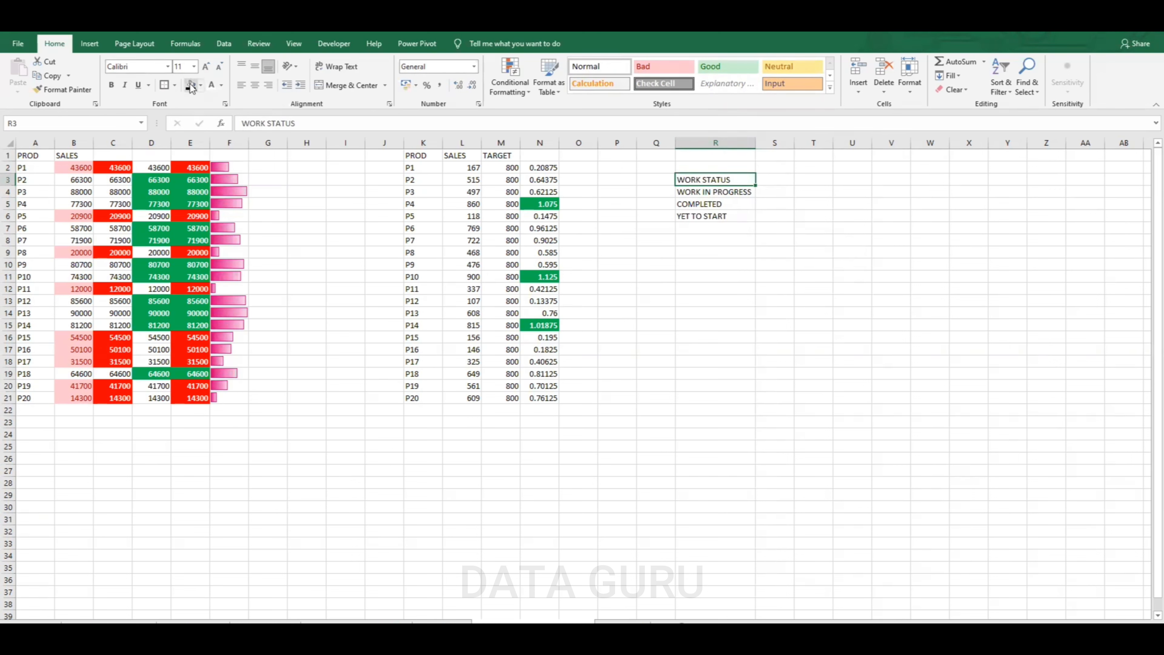
left_click(191, 85)
left_click(212, 85)
left_click(111, 85)
left_click(851, 239)
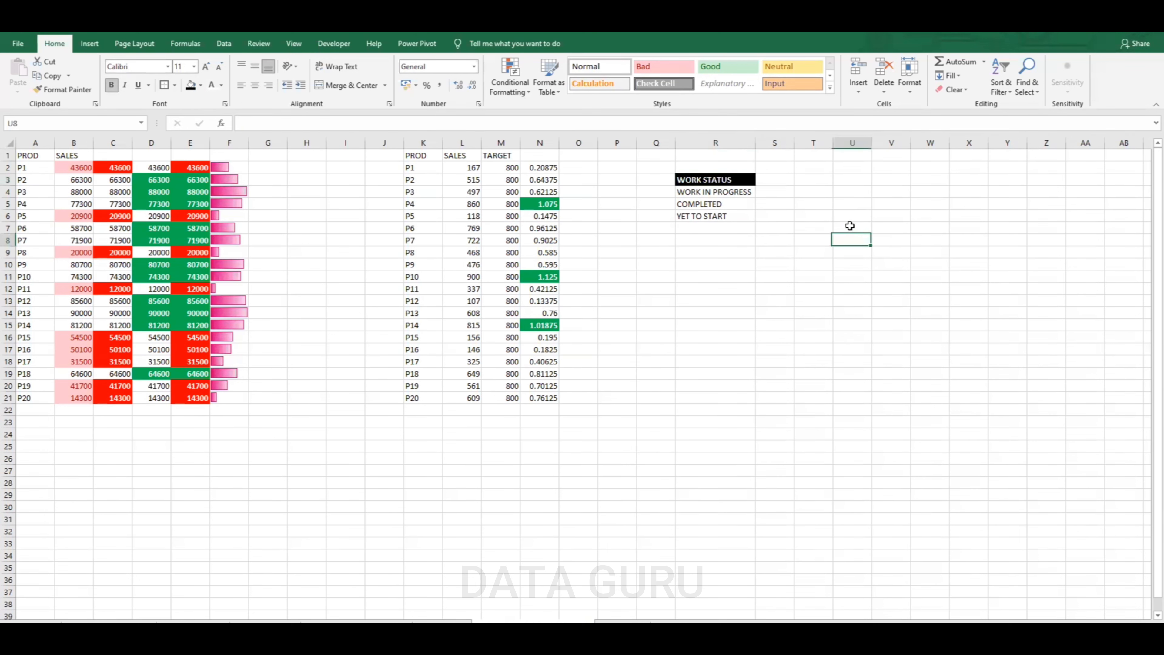
Enter the items SAS, SQL and PYTHON in T4:T6
left_click(824, 192)
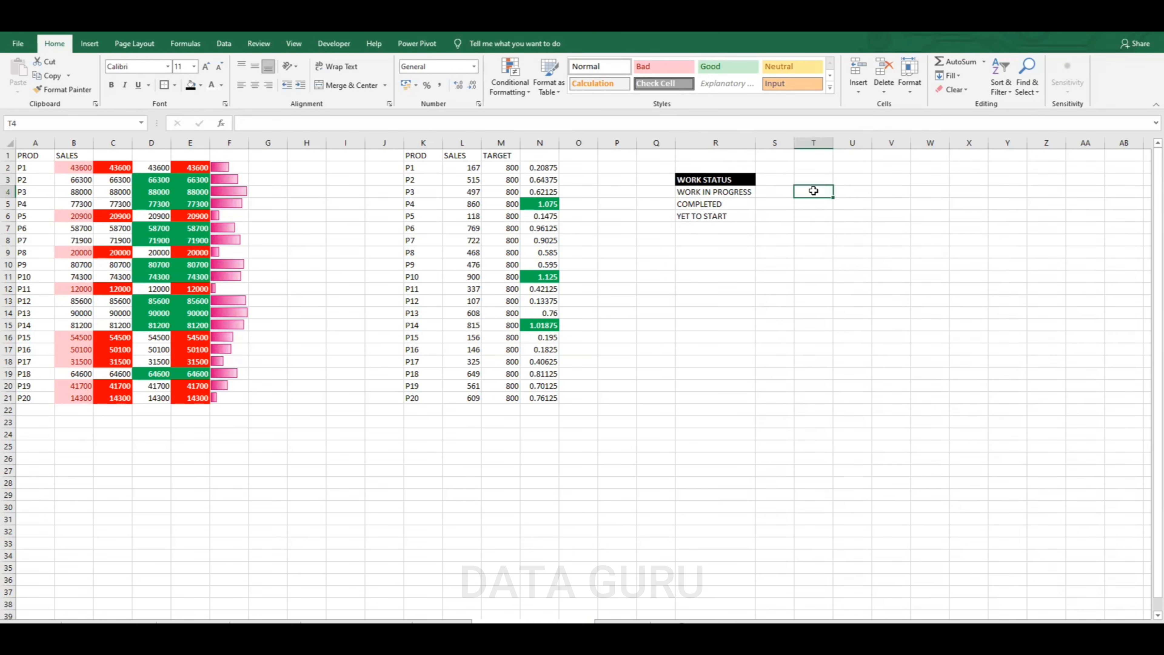
type("SAS")
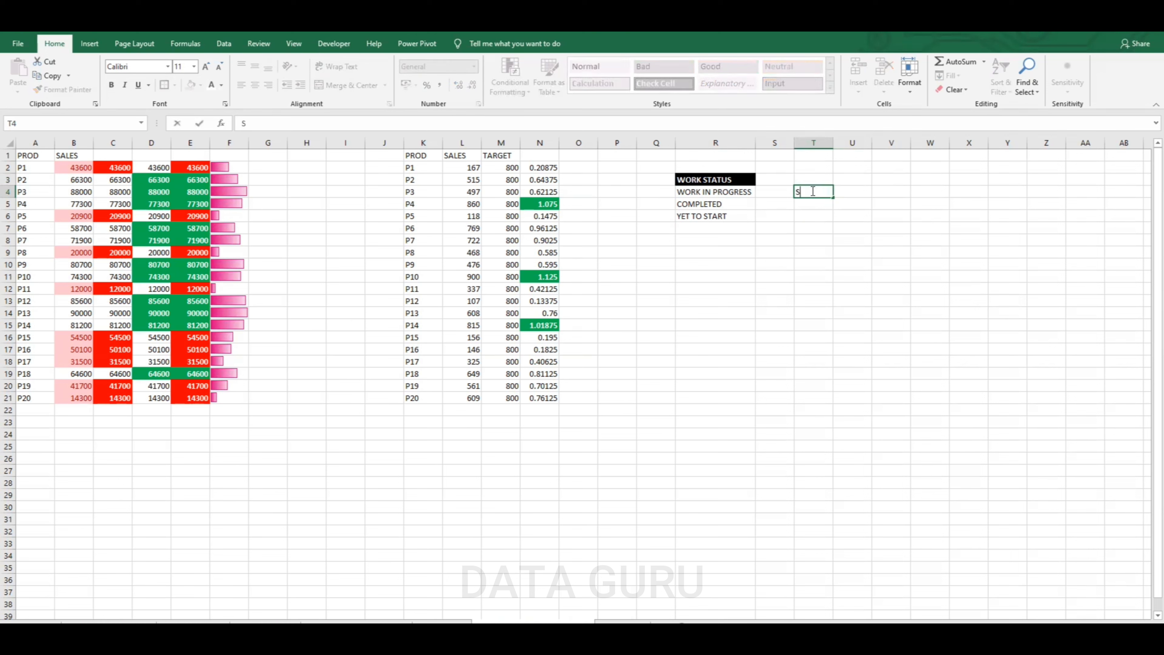
left_click(813, 203)
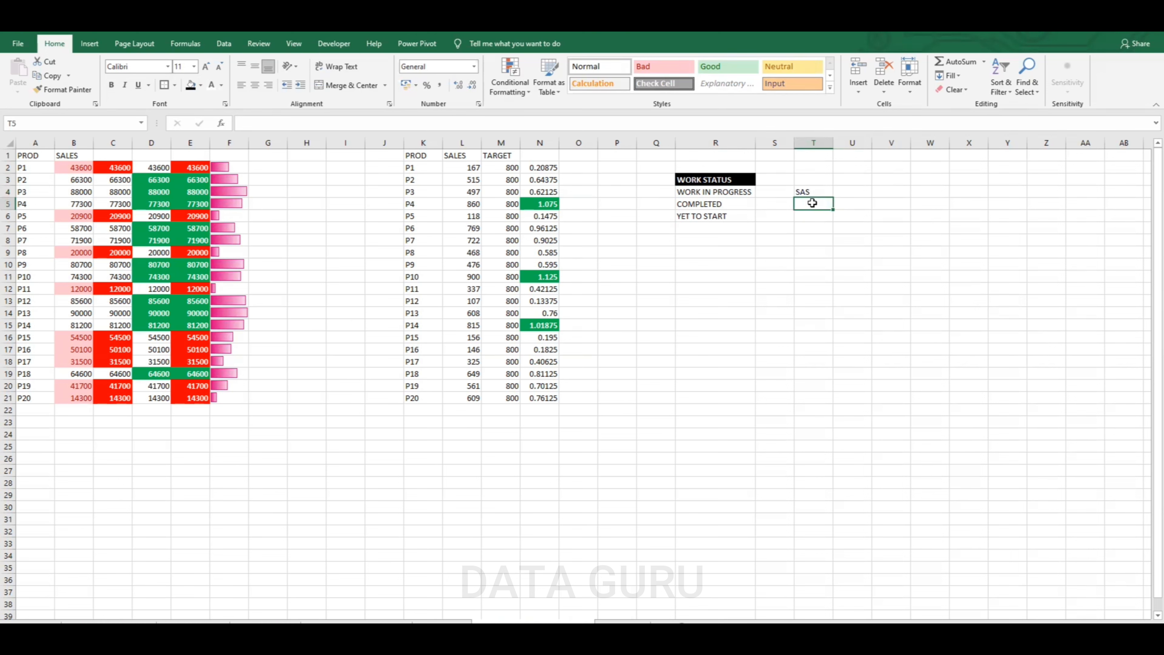
type("SQL")
left_click(814, 214)
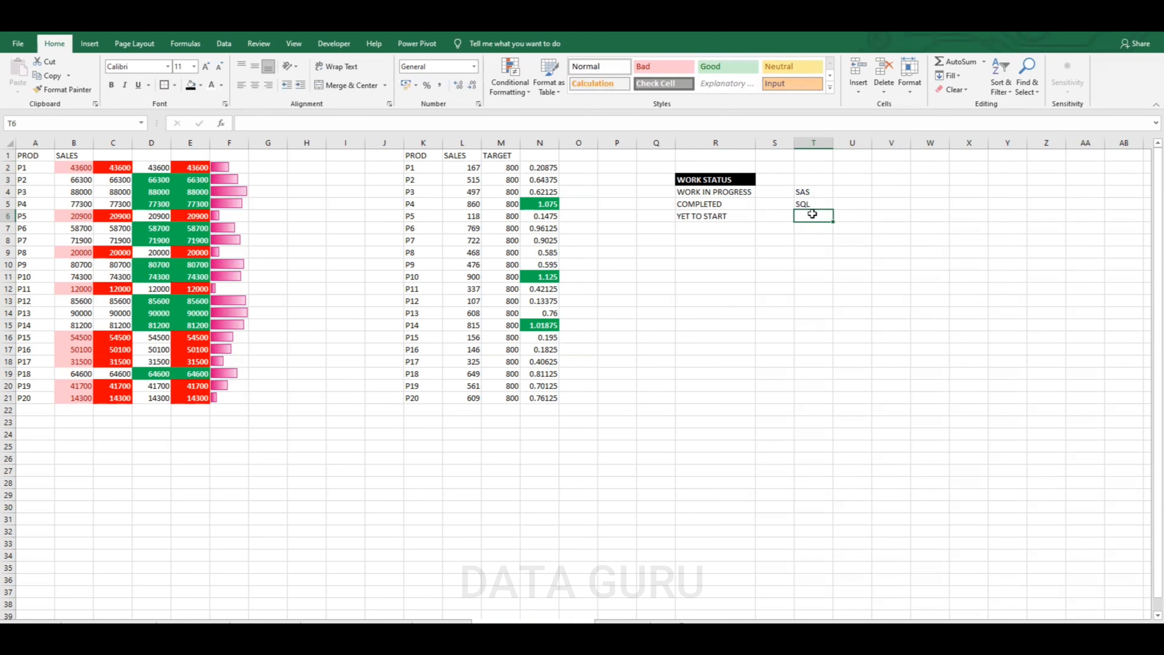
type("PYTHO")
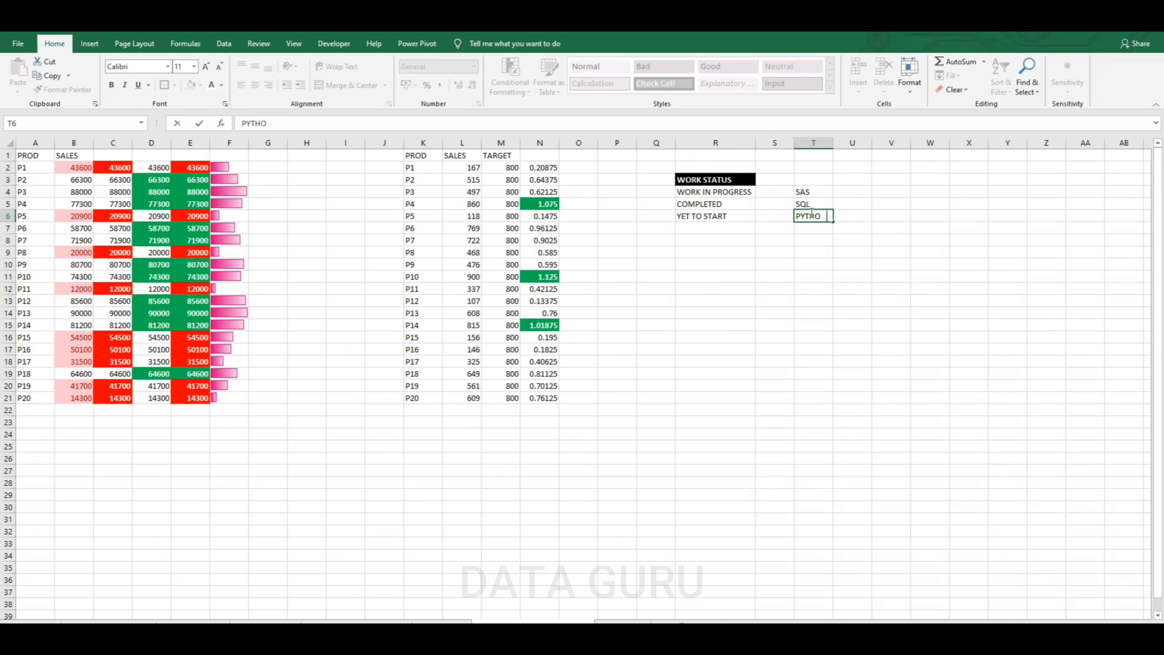
type("N")
left_click(801, 228)
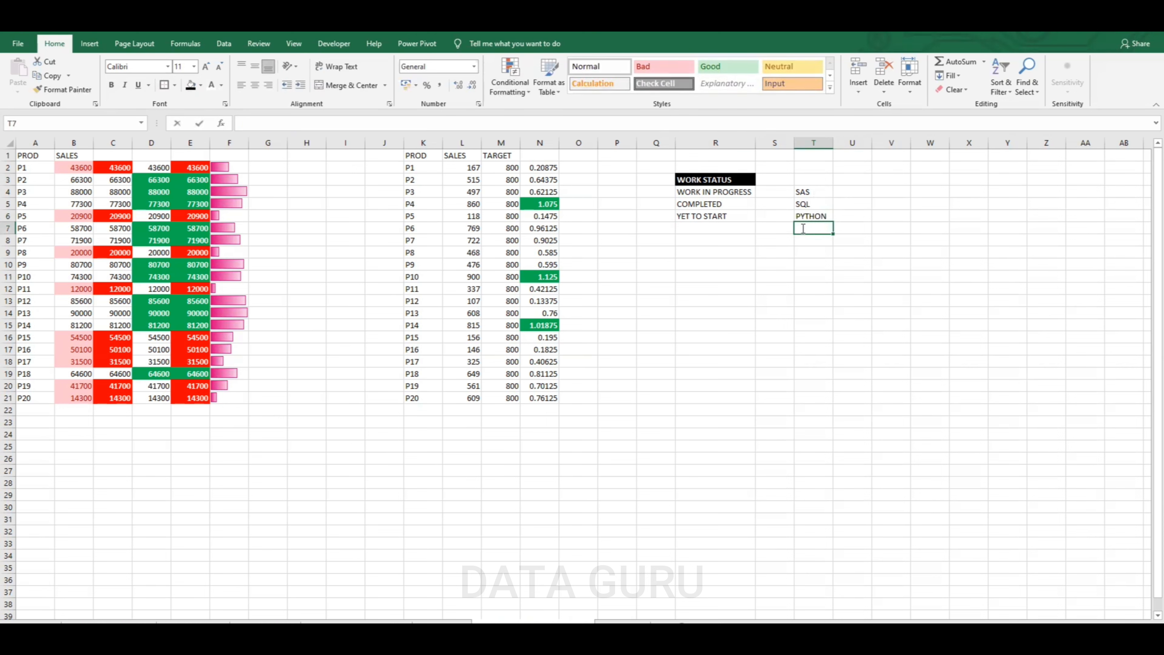
Enter MACHINE LEARNING in T7 below the other subjects and autofit column T to the longest entry
type("MACHINE LEAR")
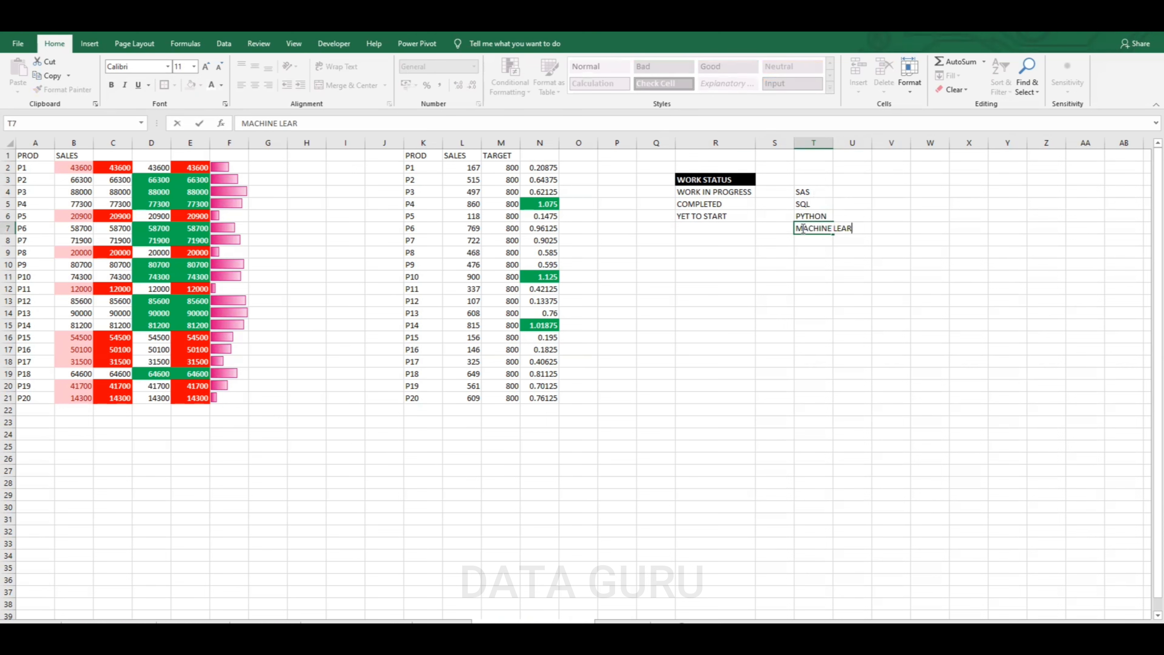
type("NING")
left_click(886, 284)
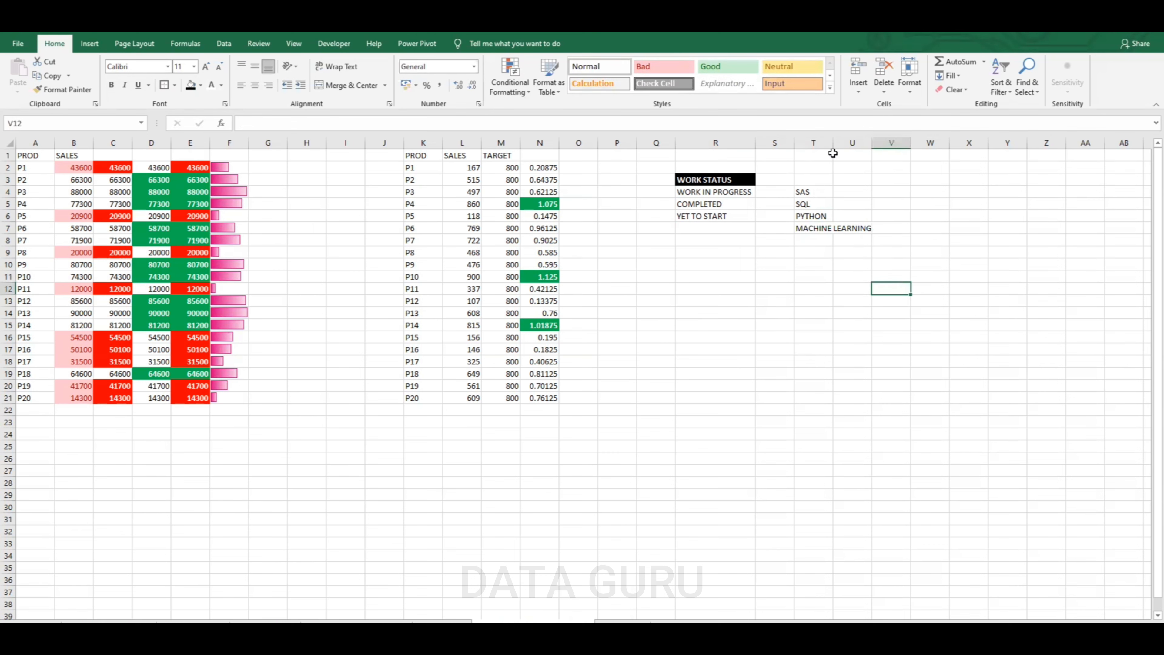
double_click(833, 143)
Add list data validation to U4 beside SAS, using the statuses in $R$4:$R$6 as the source
left_click(808, 193)
left_click(888, 194)
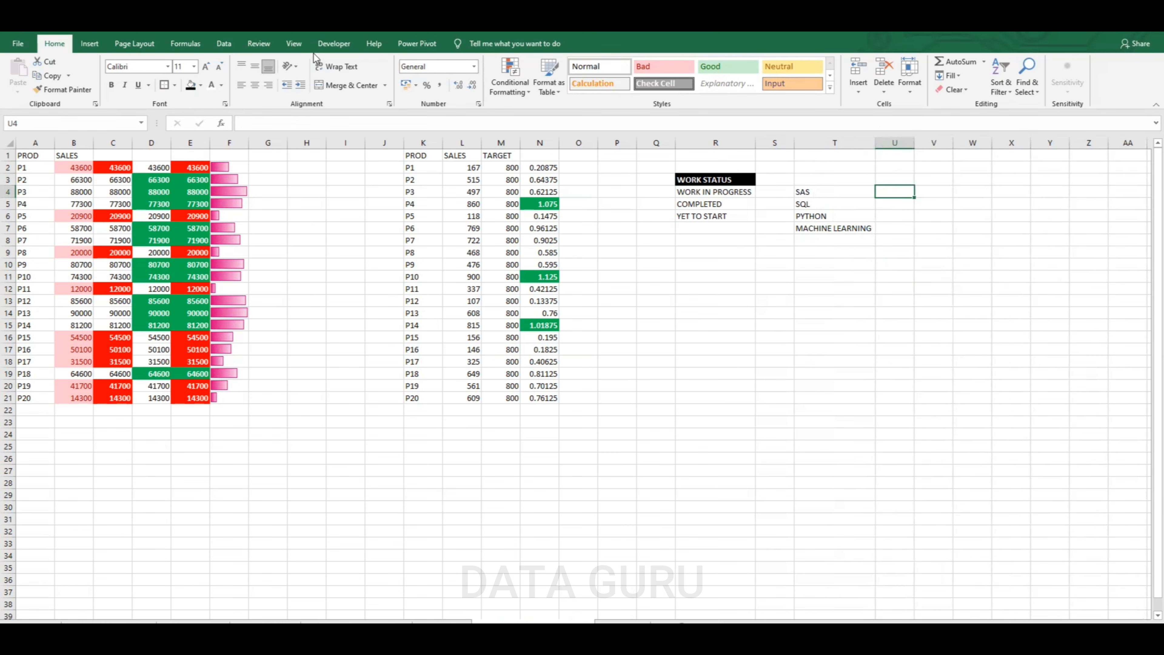
left_click(224, 44)
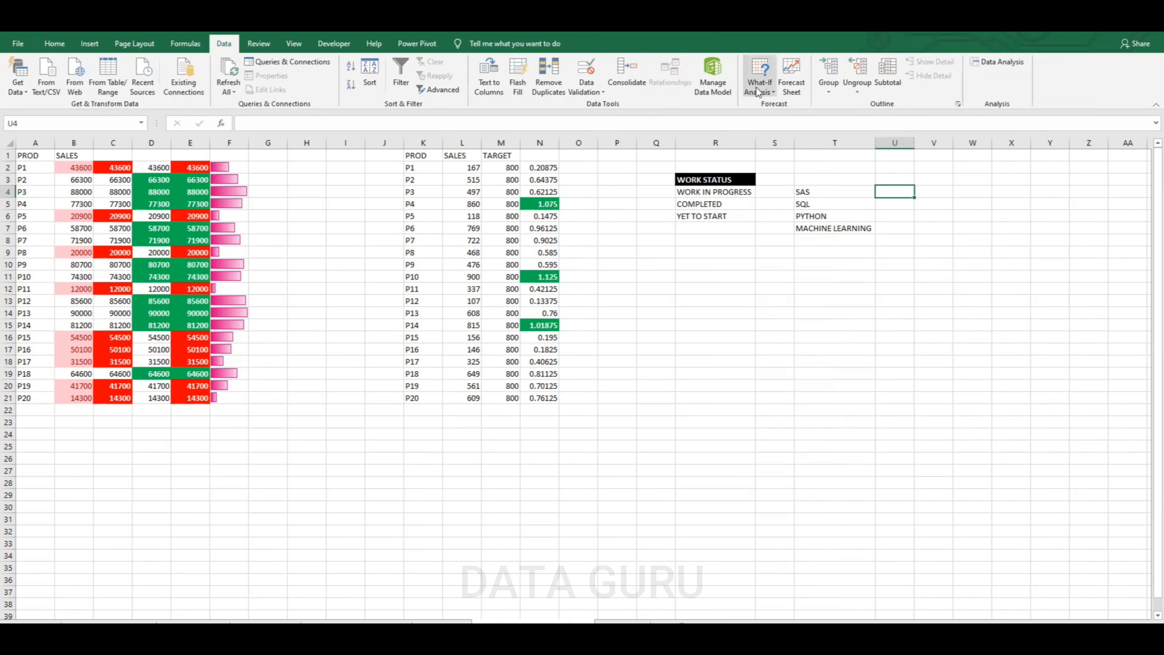
left_click(604, 93)
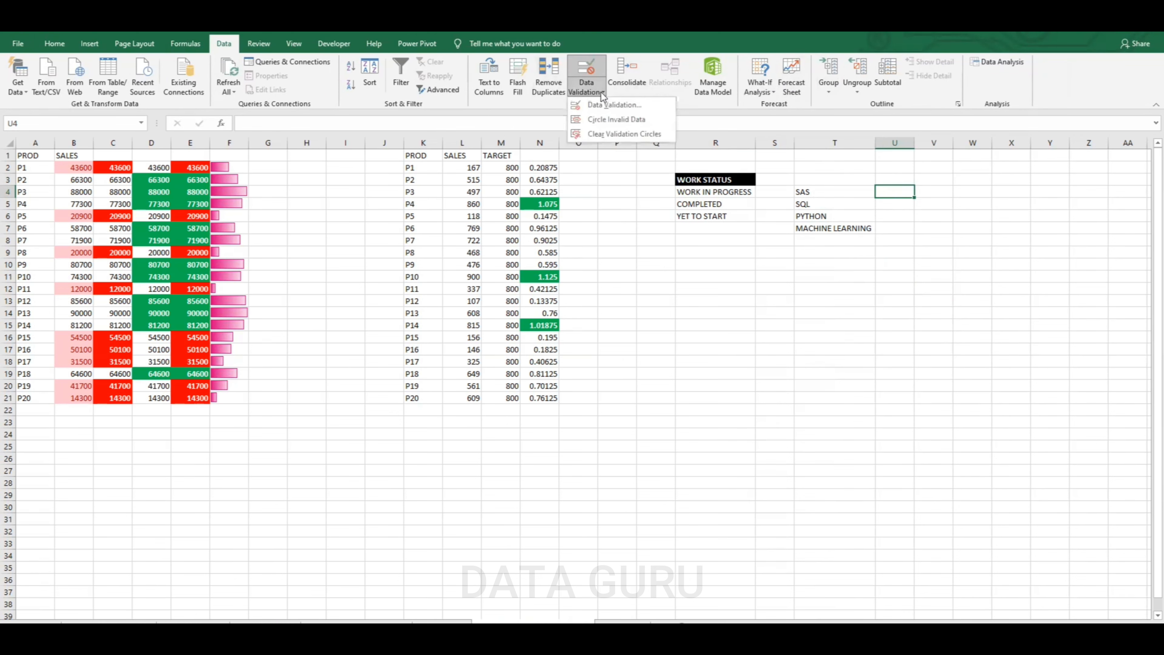
left_click(607, 107)
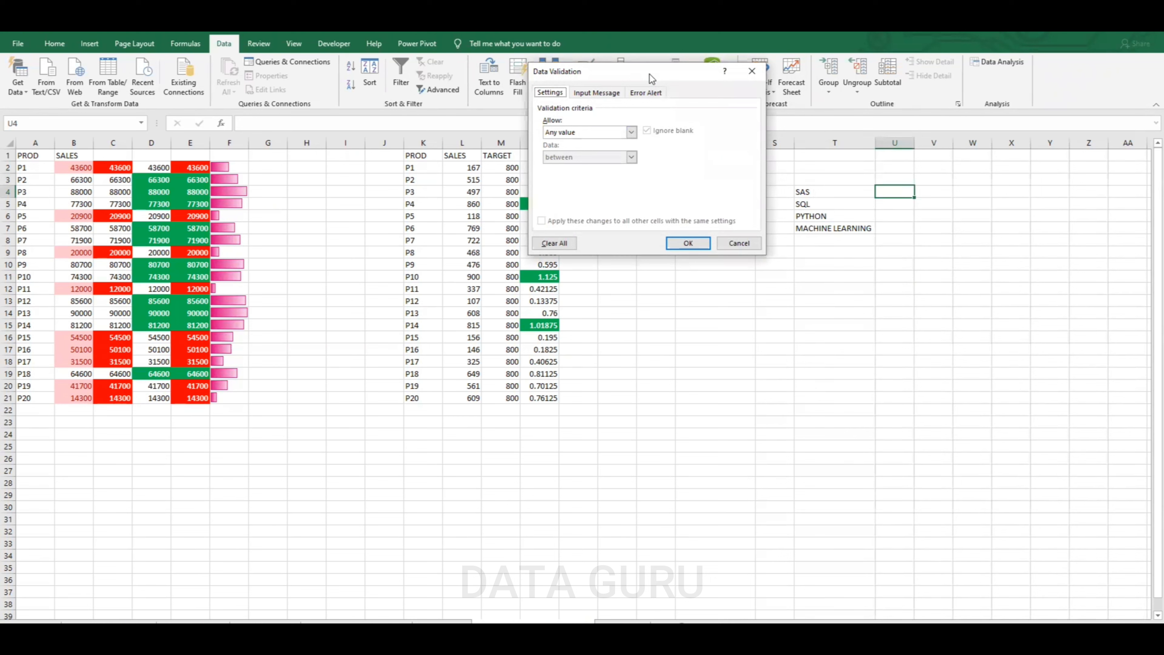
left_click_drag(652, 78, 1085, 137)
left_click(1064, 192)
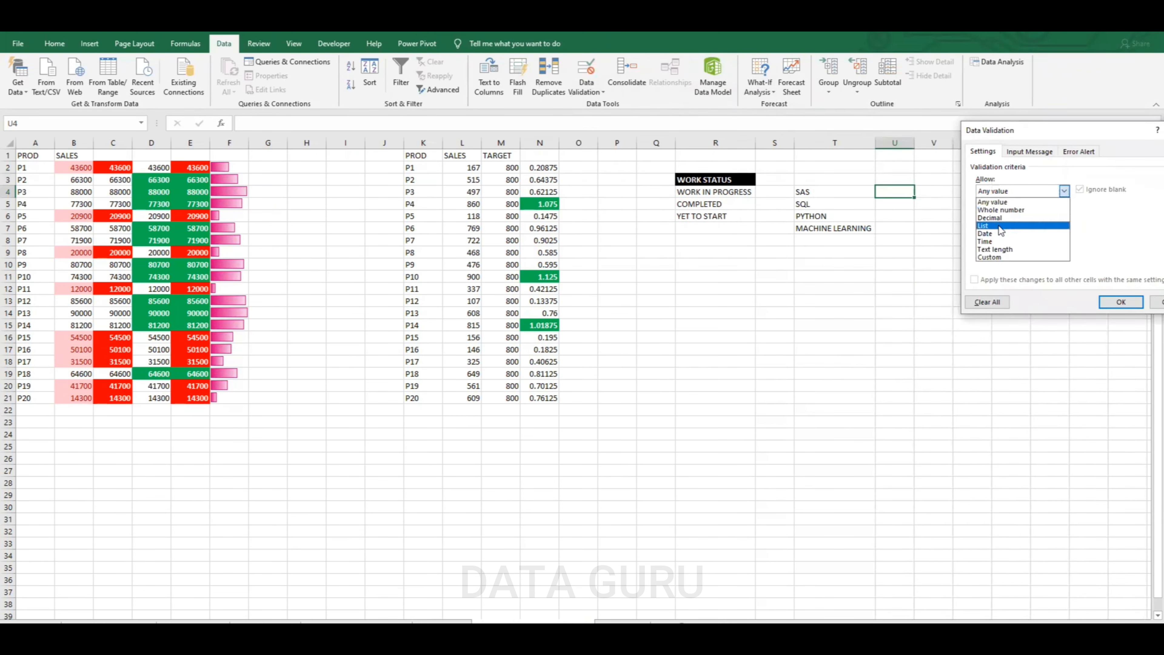
left_click(999, 225)
left_click(999, 239)
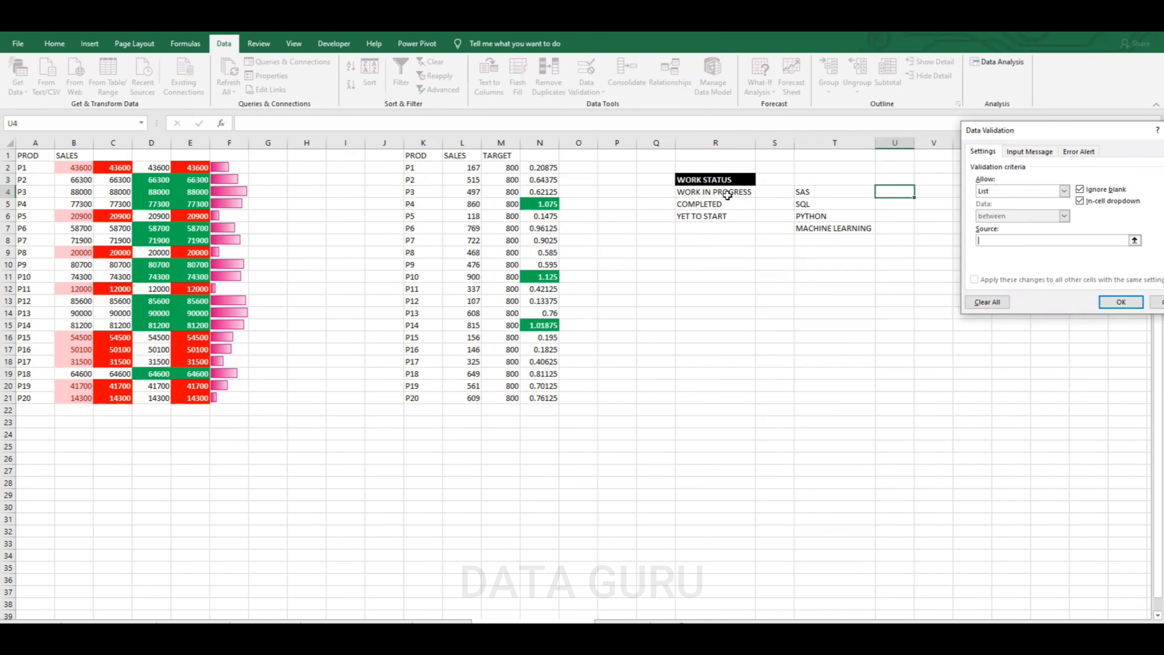
left_click_drag(726, 195, 834, 226)
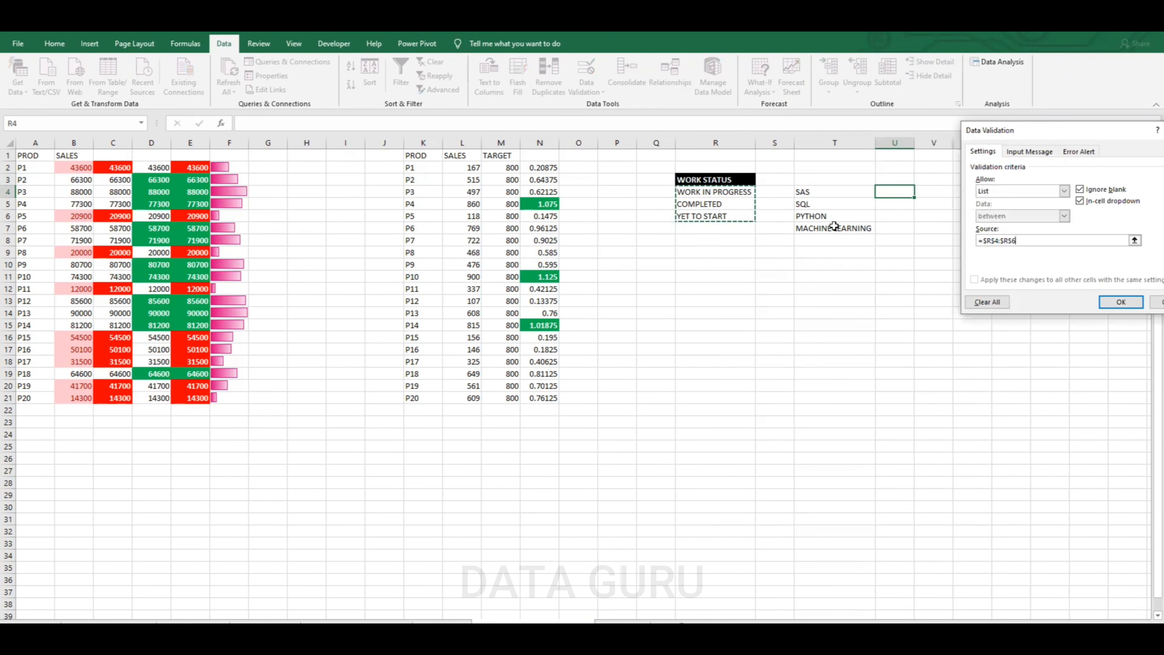
left_click(1119, 301)
Fill the drop-down validation from U4 down through U7 so every subject has a status cell
left_click_drag(914, 199, 914, 236)
left_click(960, 206)
left_click(897, 191)
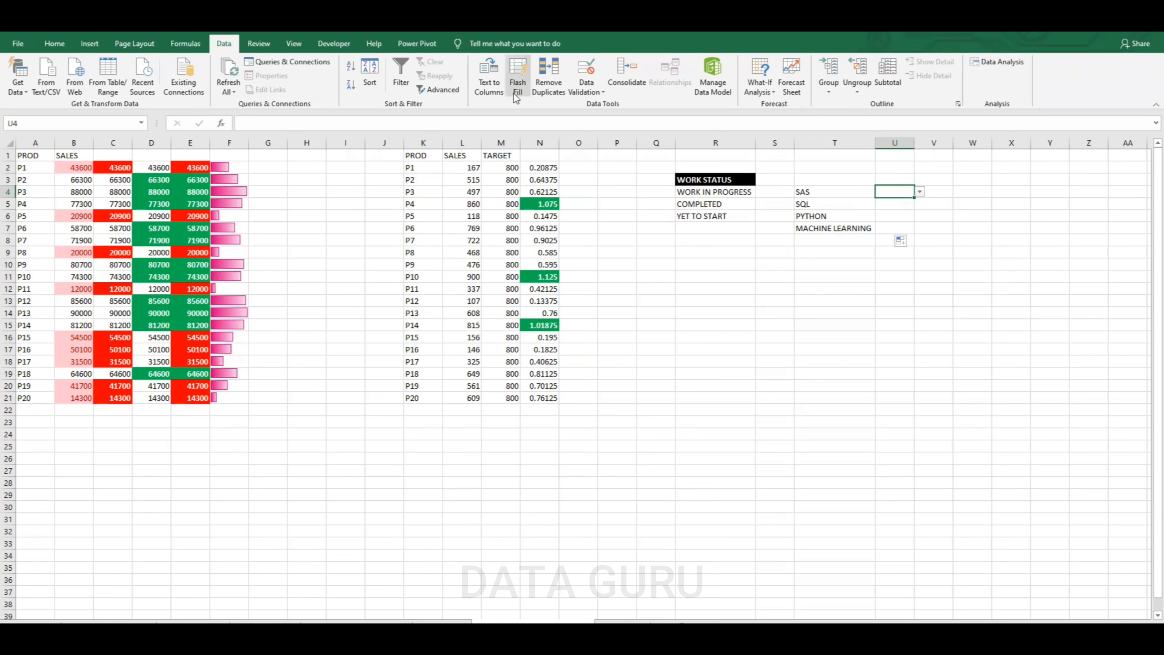
Create a conditional formatting rule for U4 that formats only cells whose value is equal to WORK IN PROGRESS
left_click(54, 43)
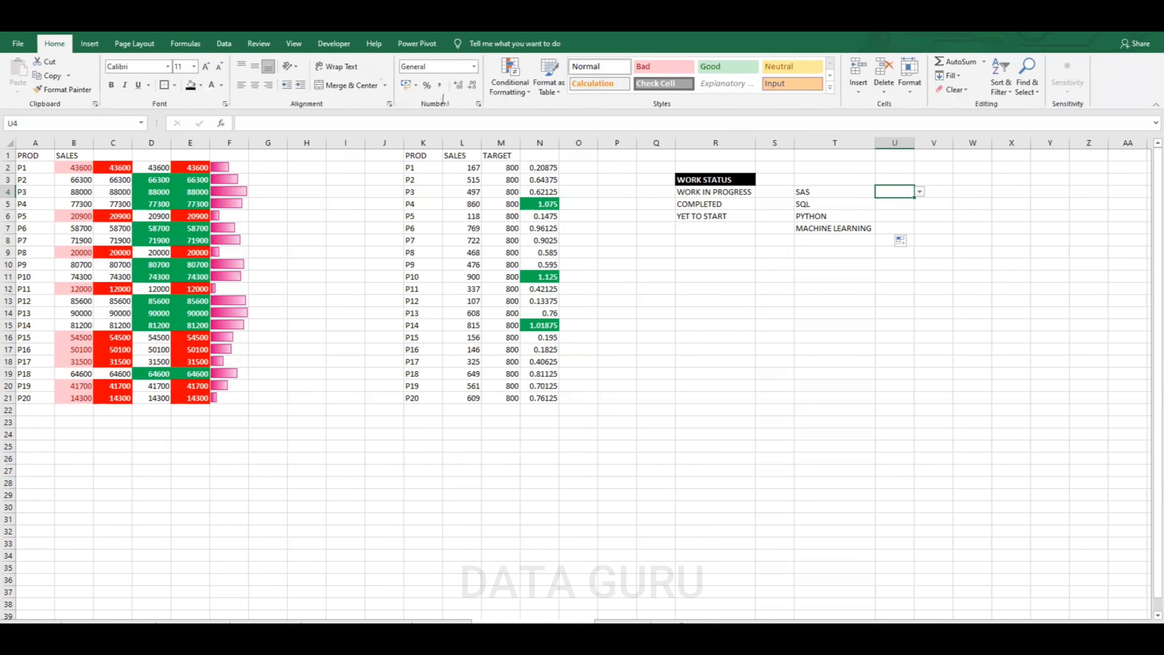
left_click(510, 76)
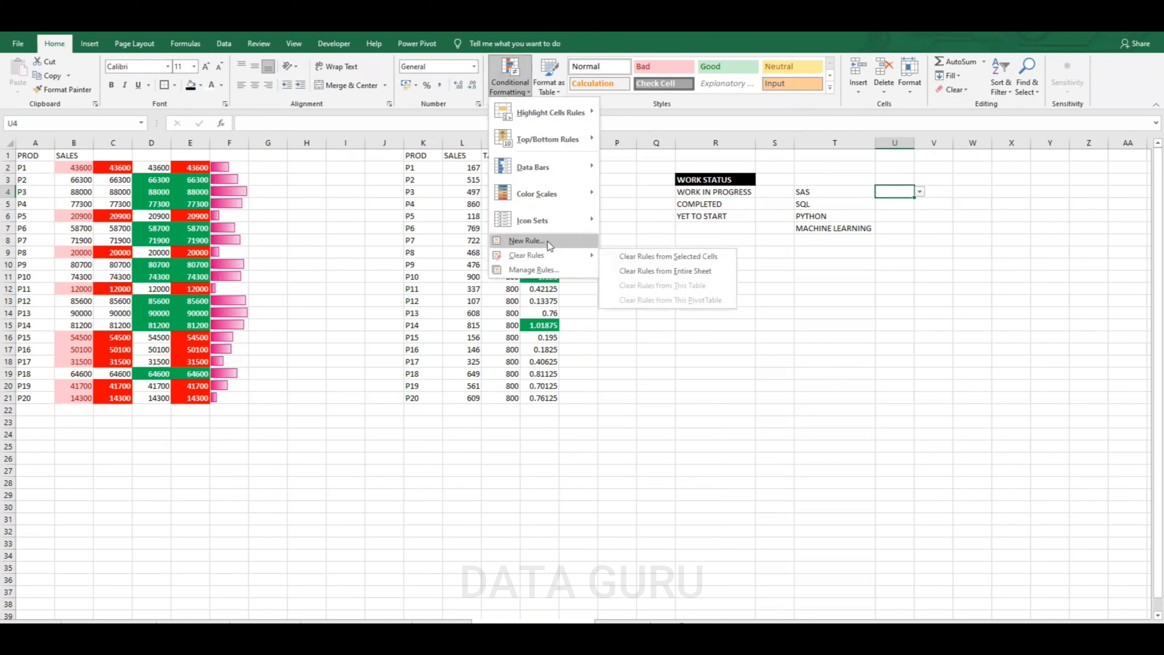
left_click(528, 240)
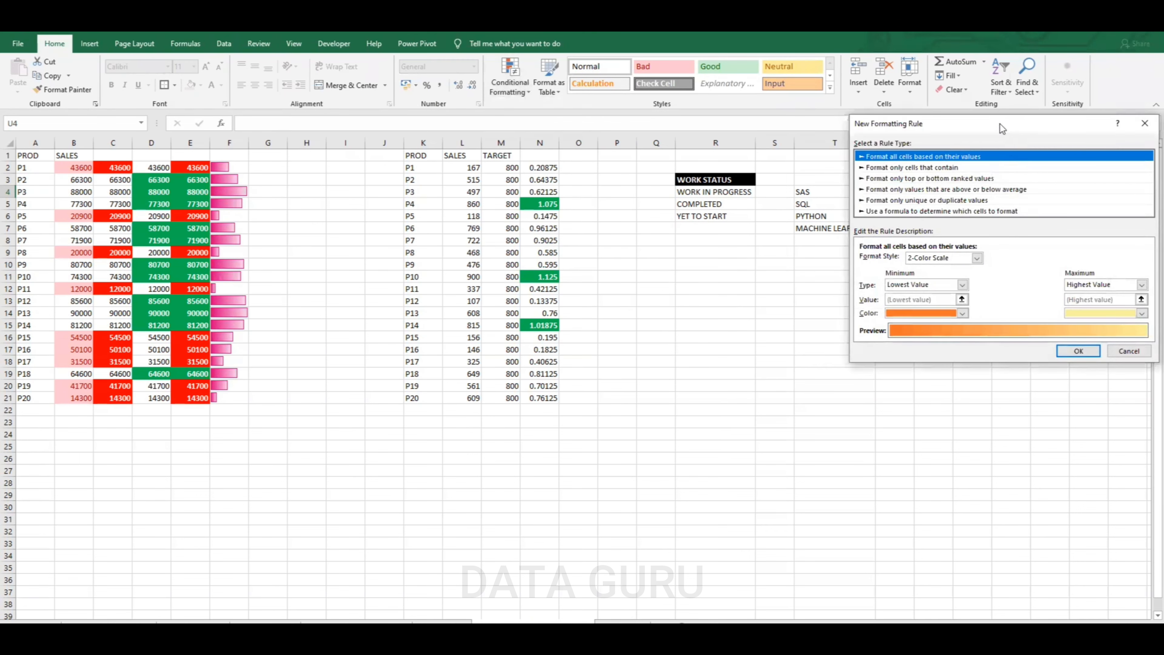
left_click_drag(999, 124, 363, 122)
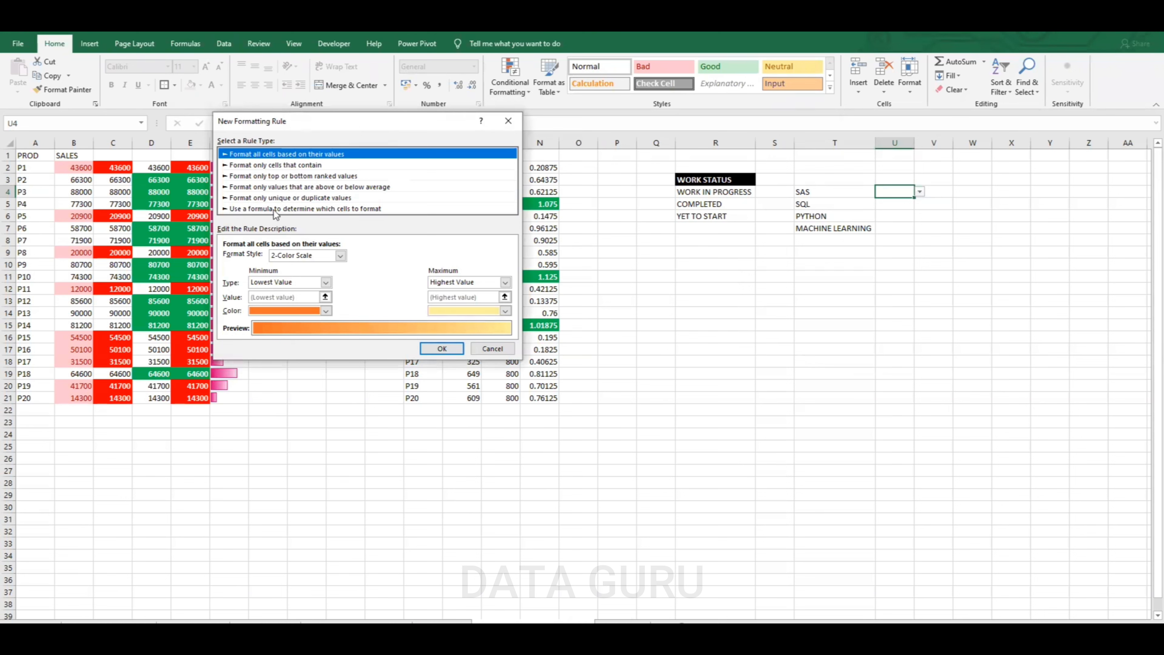
left_click(285, 209)
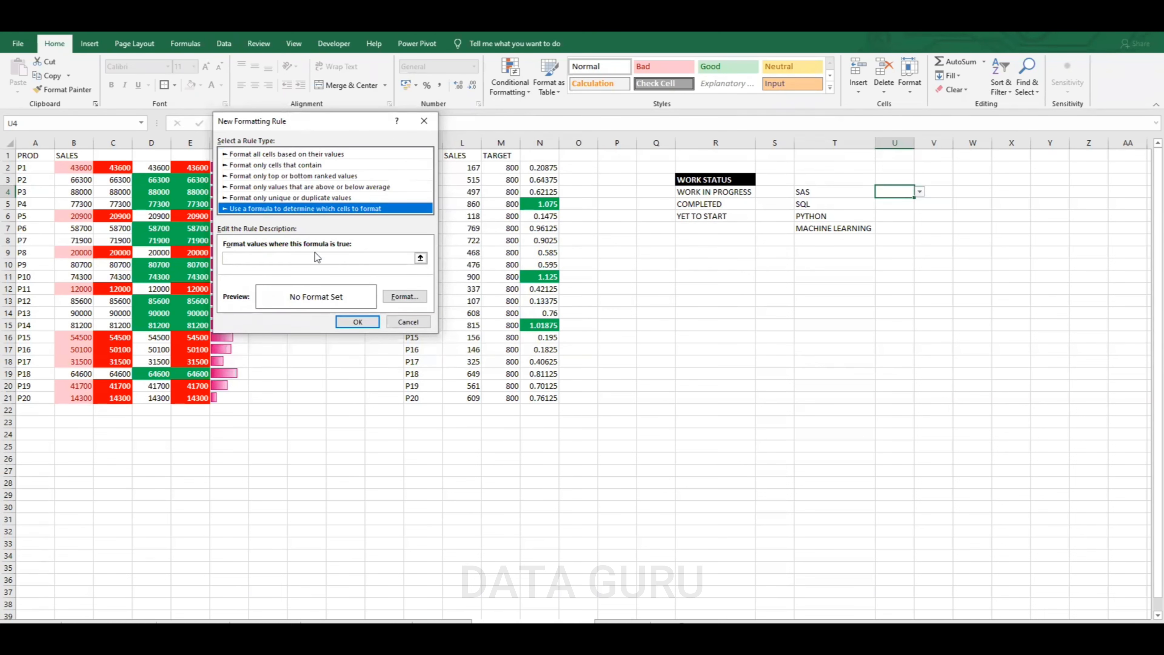
left_click(310, 166)
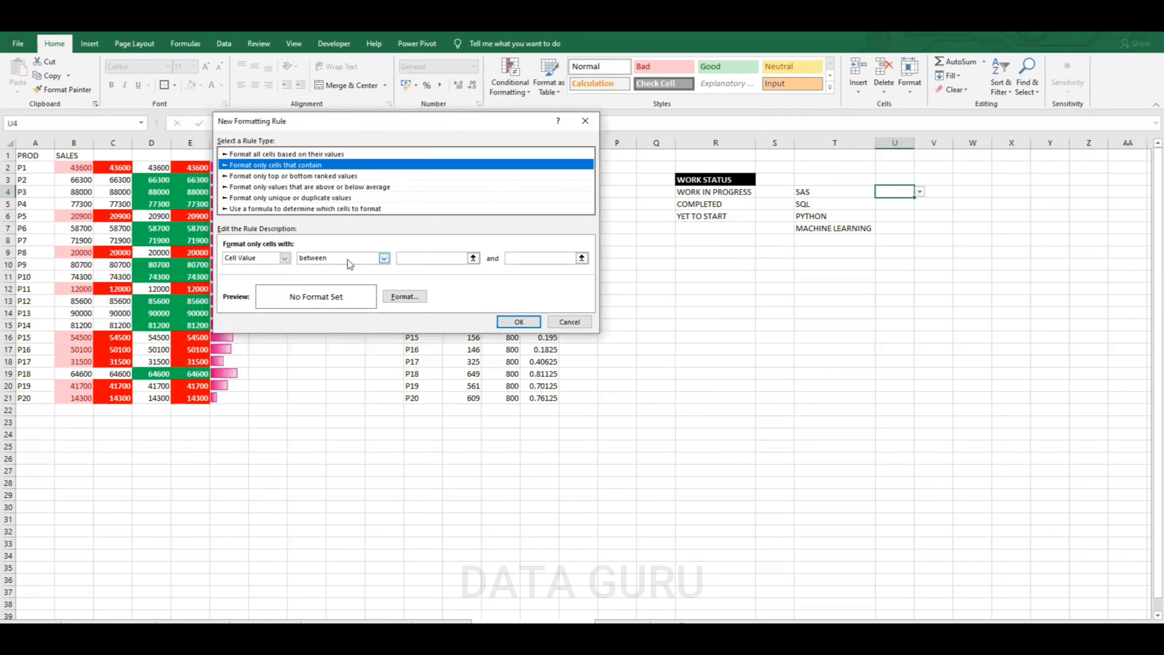
left_click(384, 257)
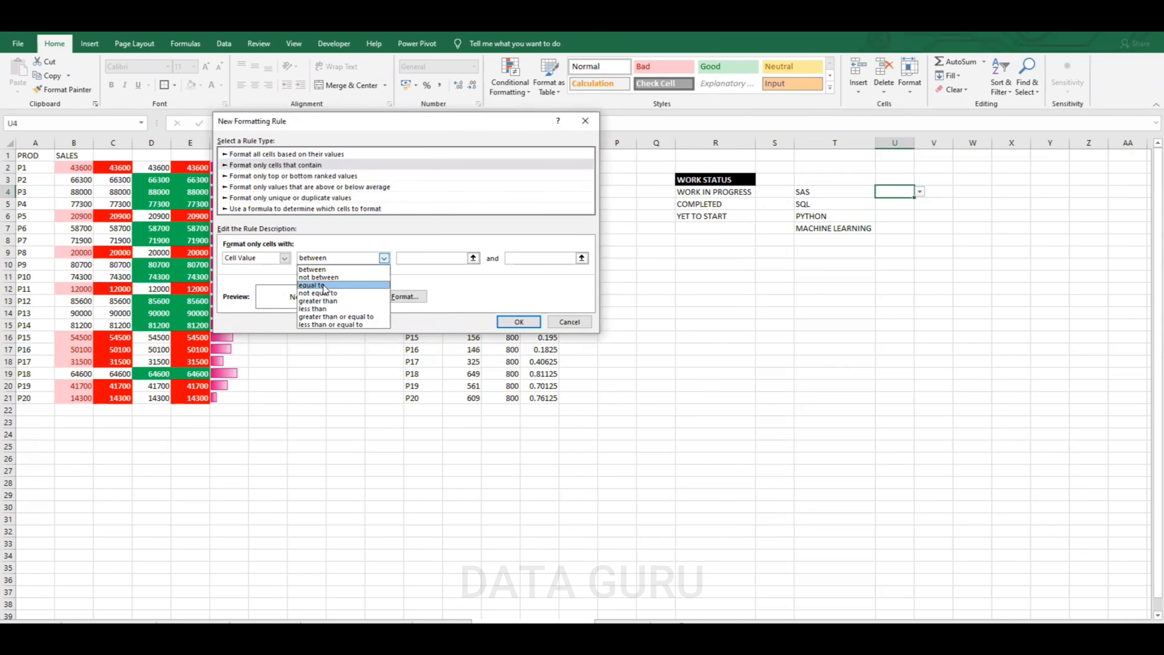
left_click(335, 281)
left_click(416, 258)
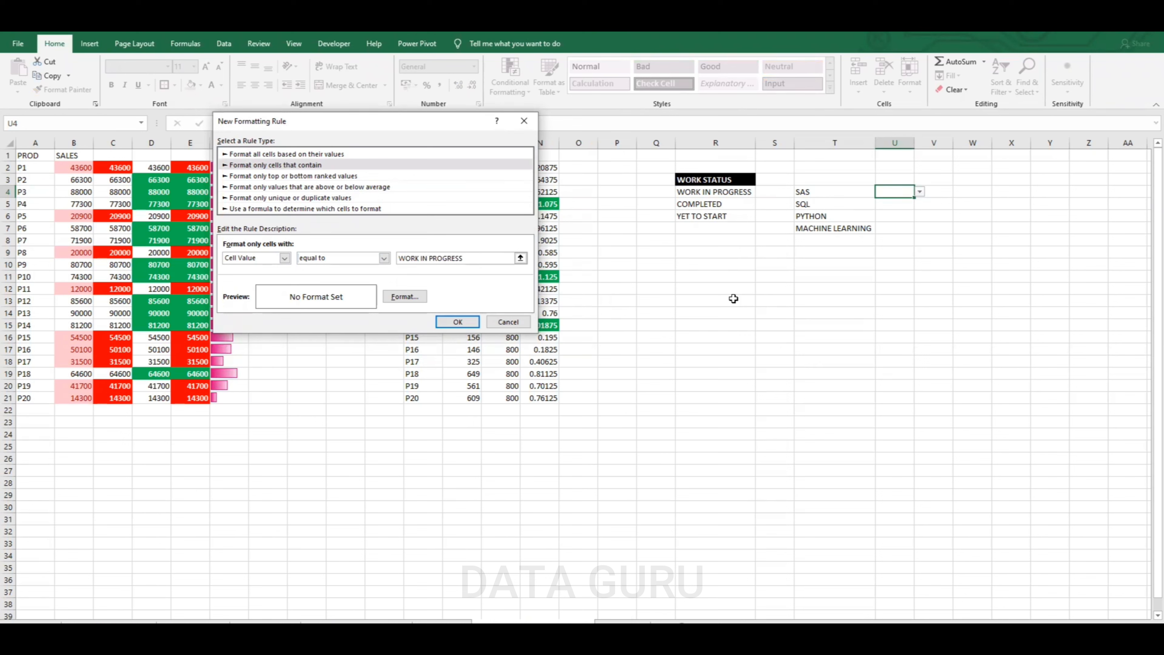
Give the WORK IN PROGRESS rule an orange fill with bold text and apply it to U4
left_click(408, 299)
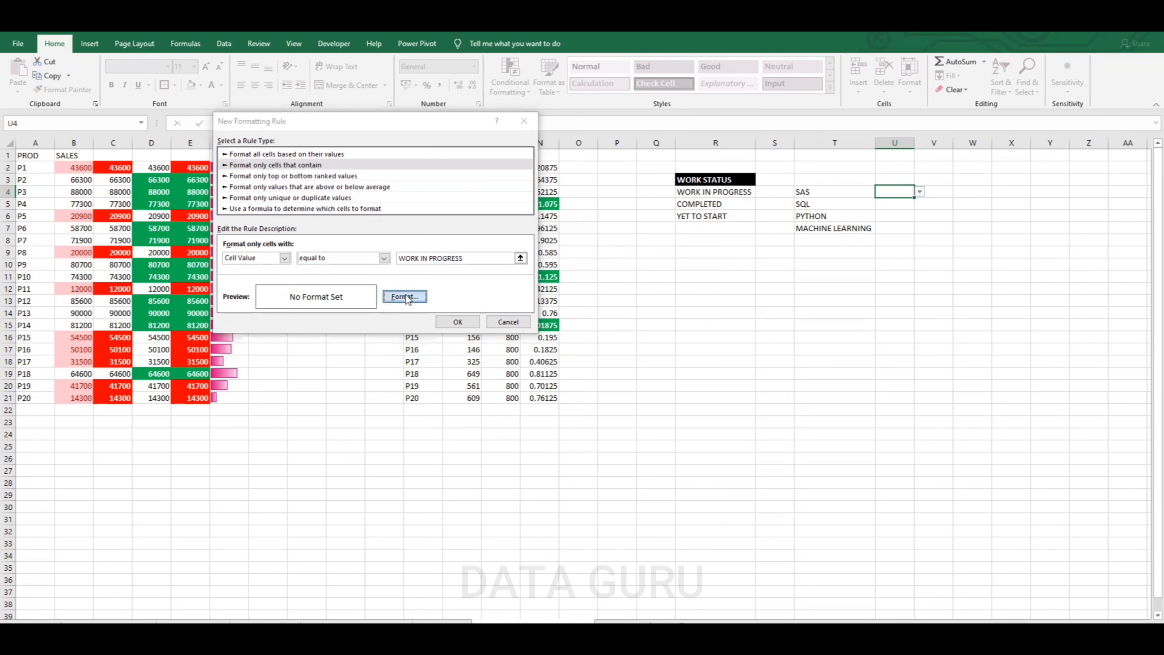
left_click(958, 90)
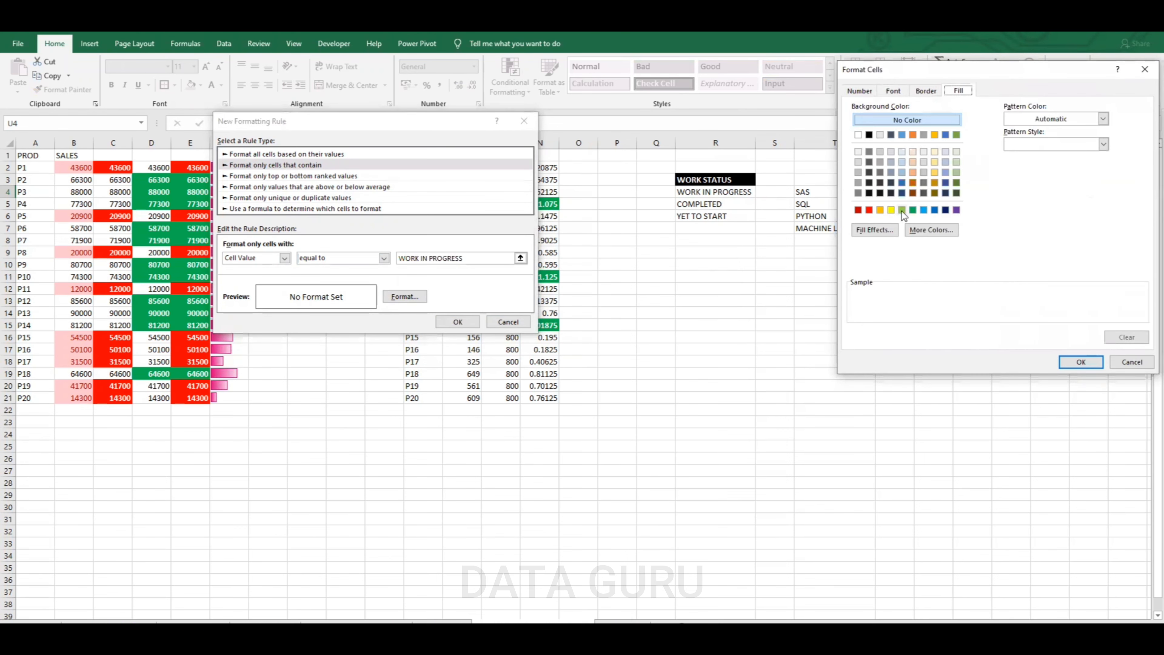
left_click(879, 210)
left_click(892, 91)
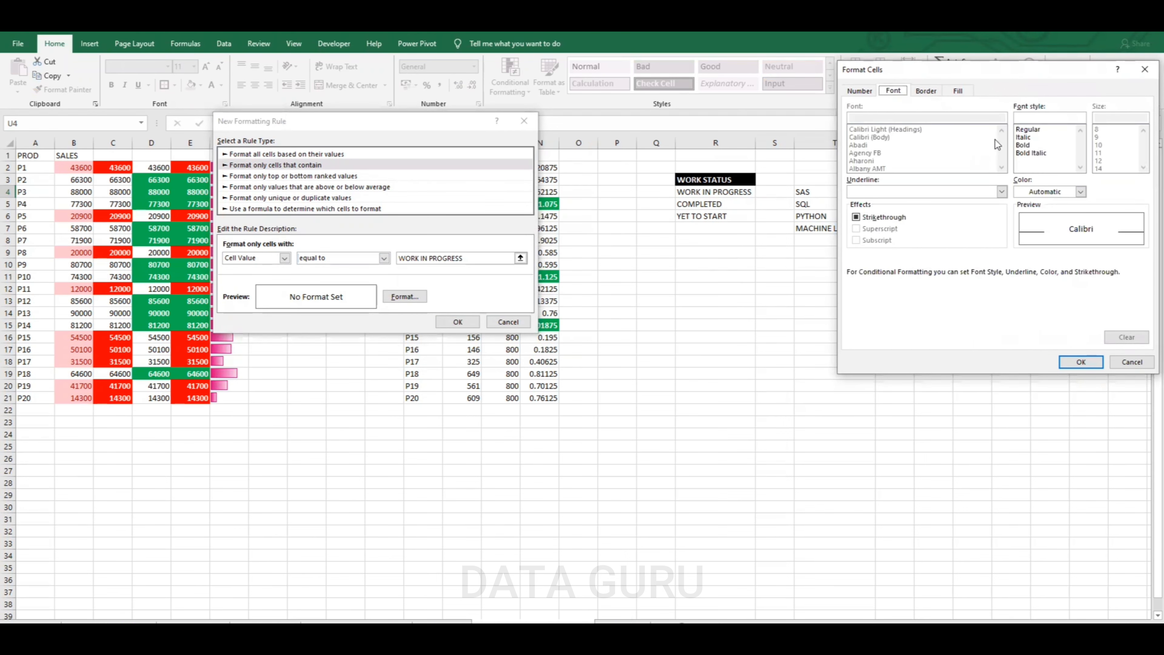
left_click(1031, 145)
left_click(1087, 362)
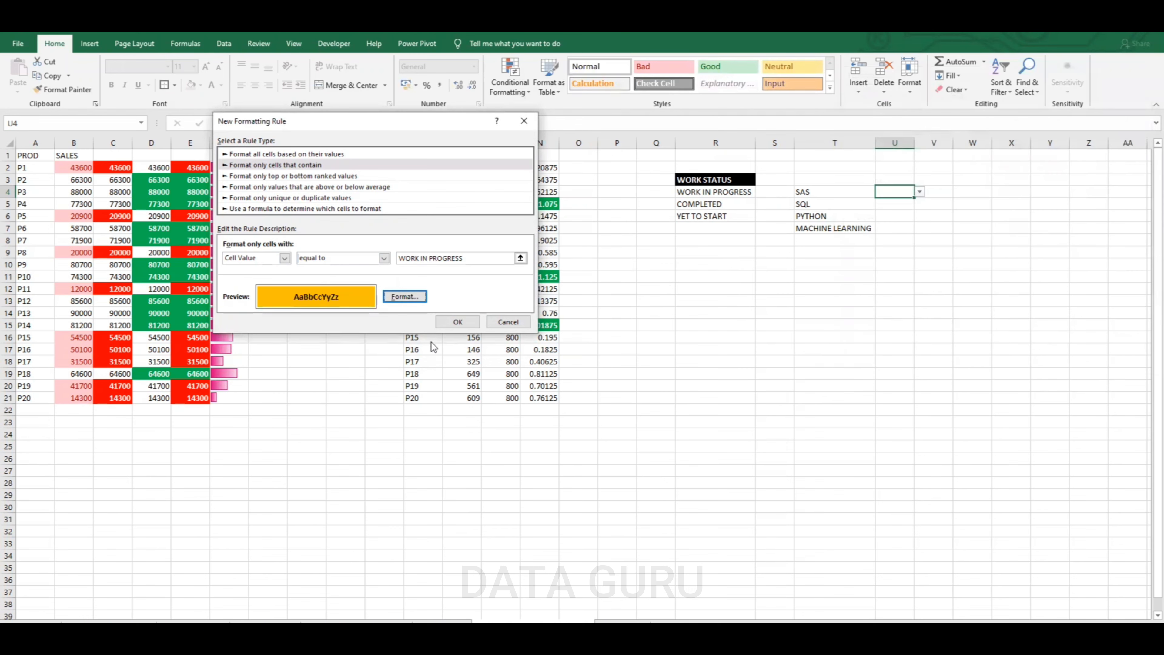
left_click(456, 322)
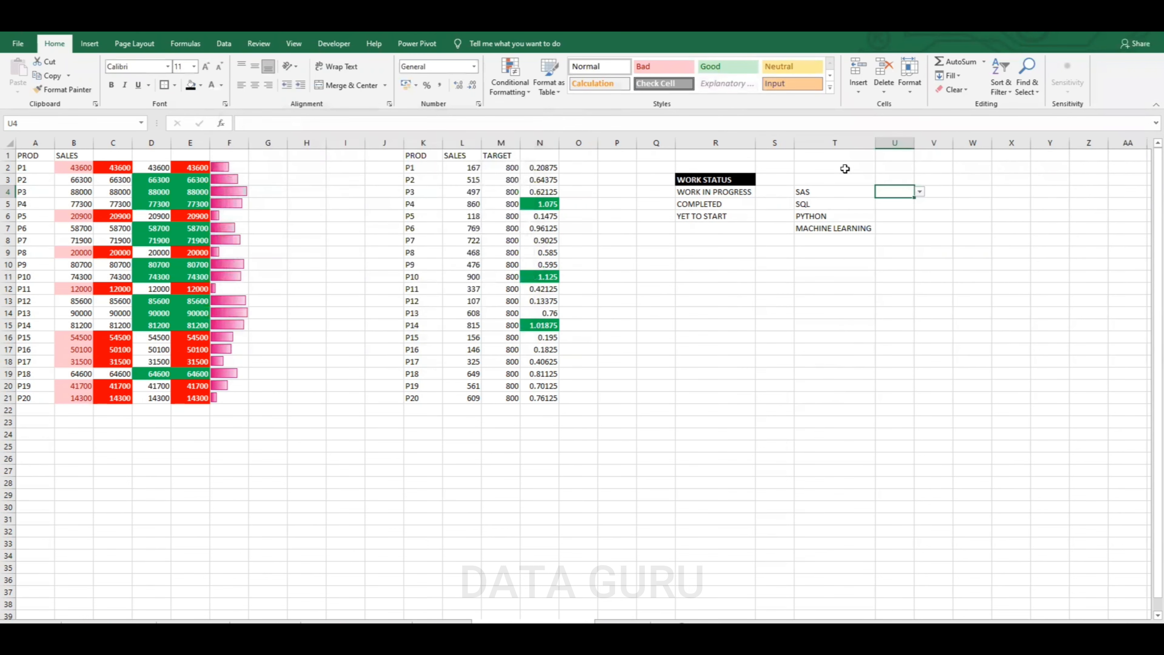
Add a second rule for U4 in the rules manager that formats only cells with a value equal to COMPLETED
left_click(527, 92)
left_click(534, 271)
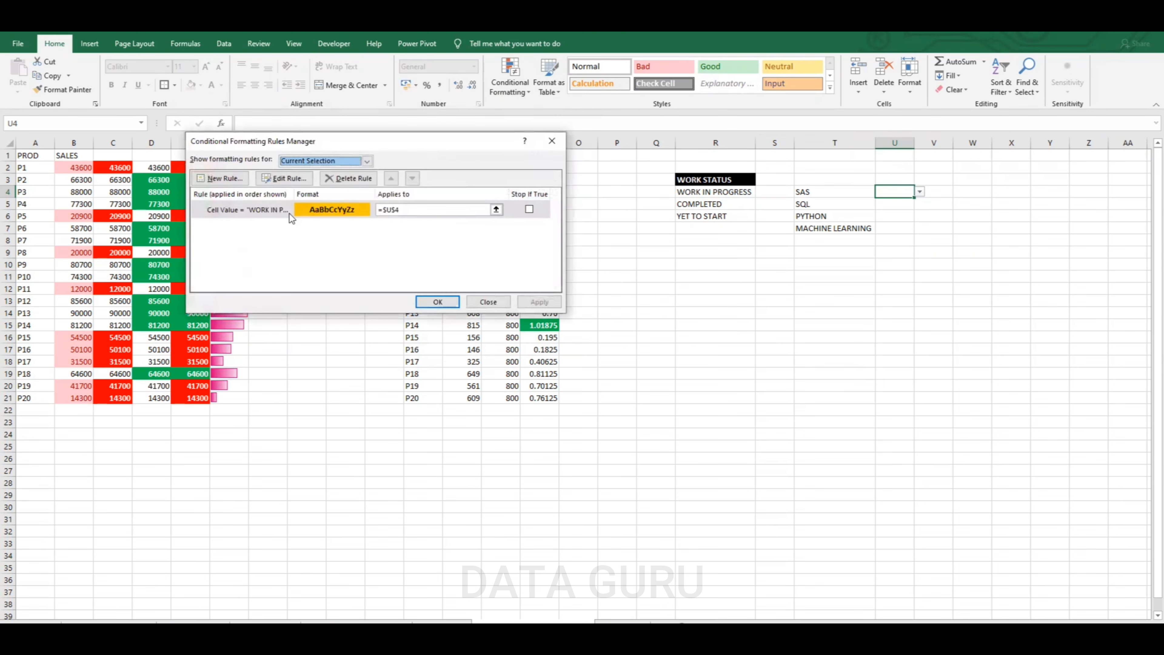
left_click(264, 214)
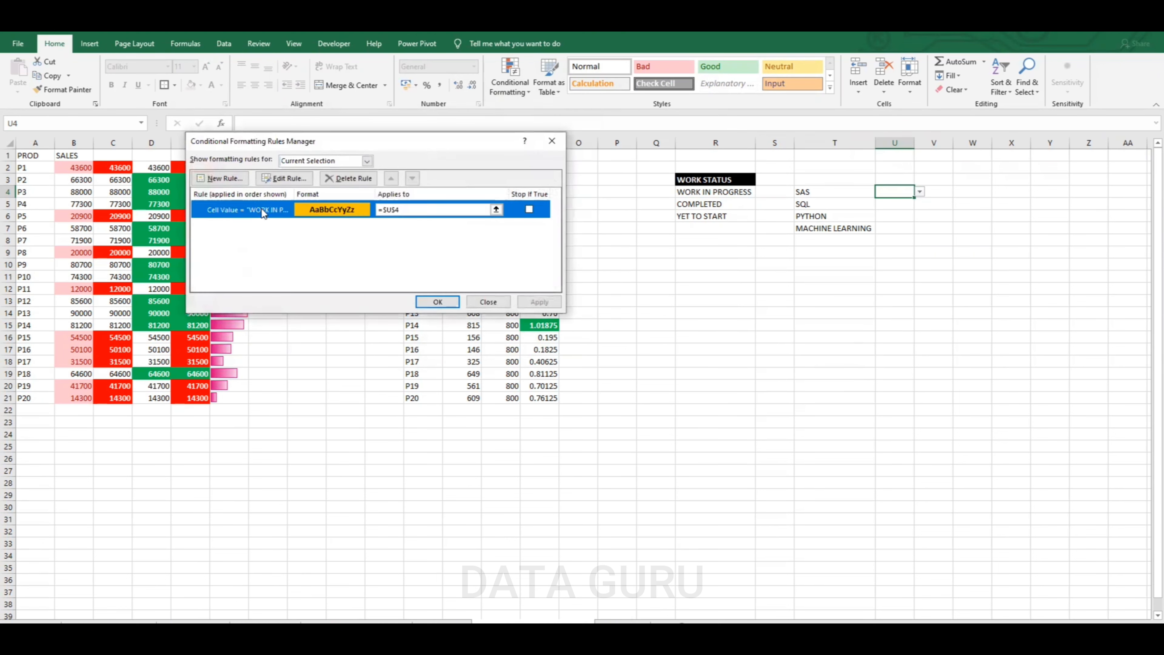
left_click(237, 179)
left_click(311, 152)
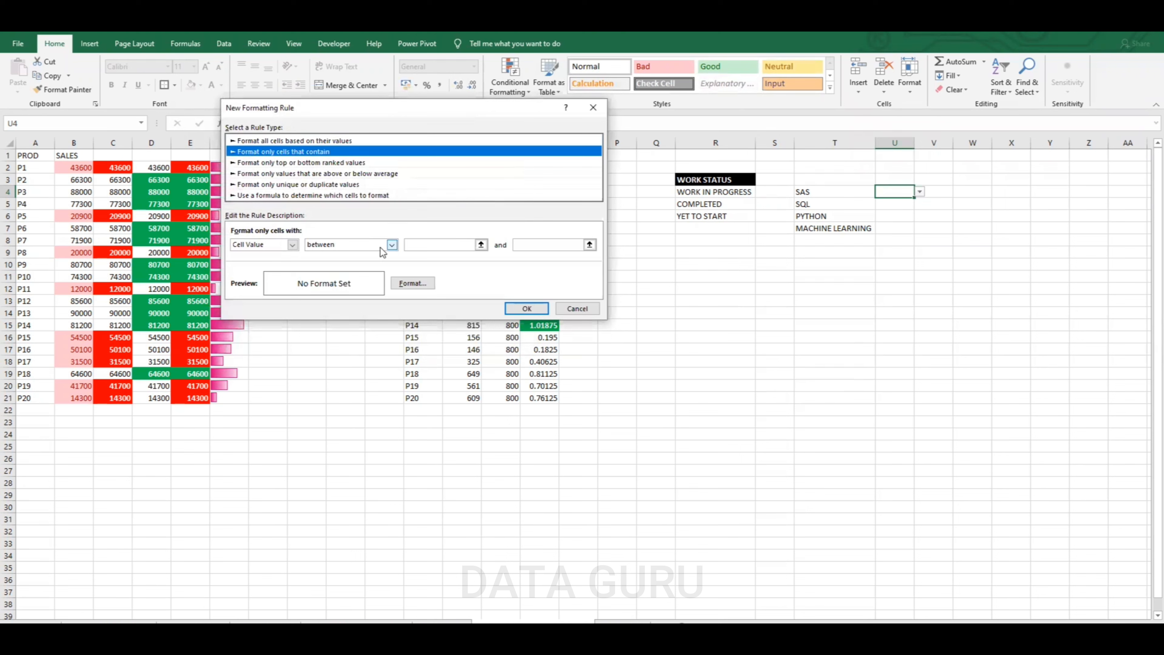
left_click(392, 245)
left_click(362, 272)
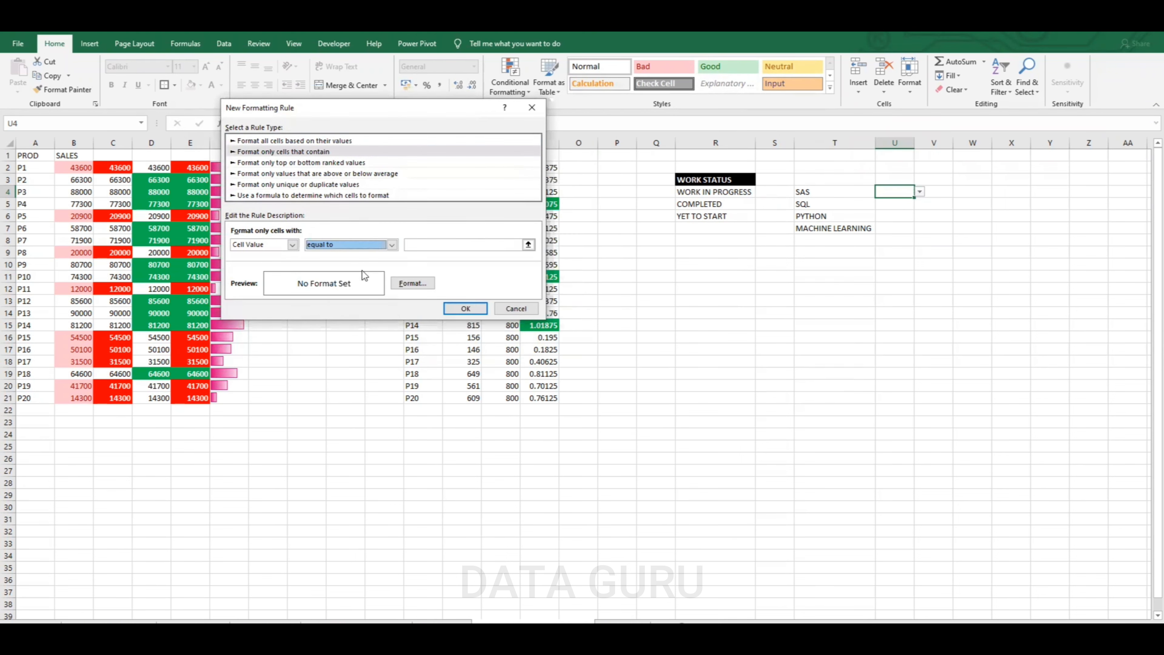
left_click(416, 245)
type("COMPLETED")
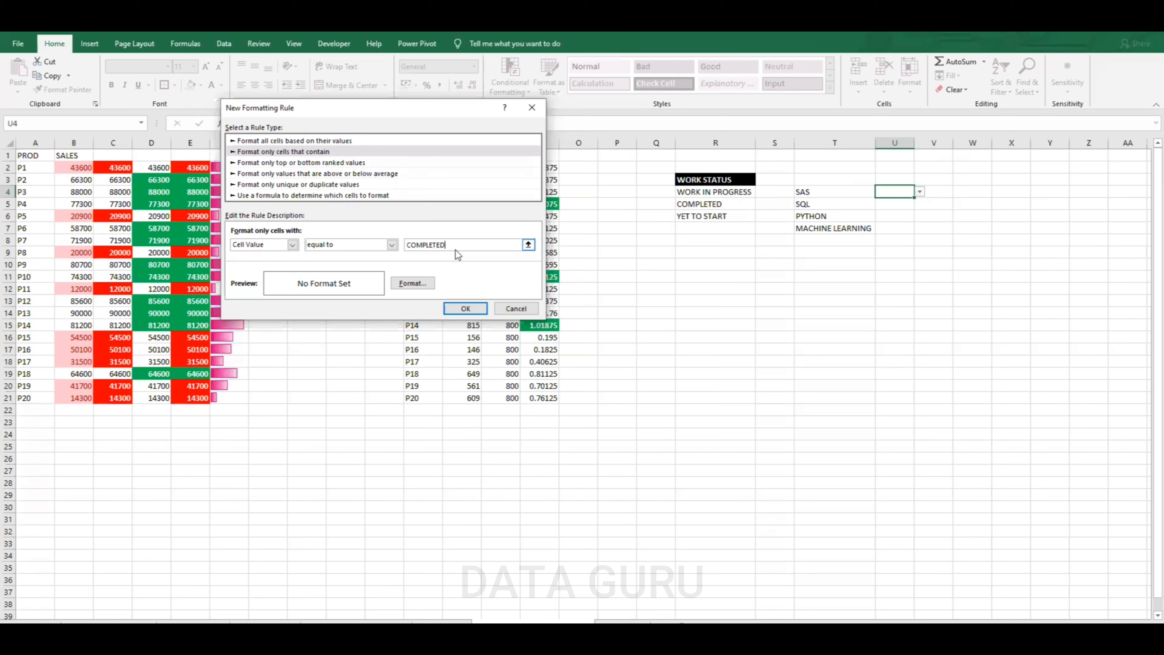
Give the COMPLETED rule a green fill with bold white text and add it to the rule list
left_click(413, 283)
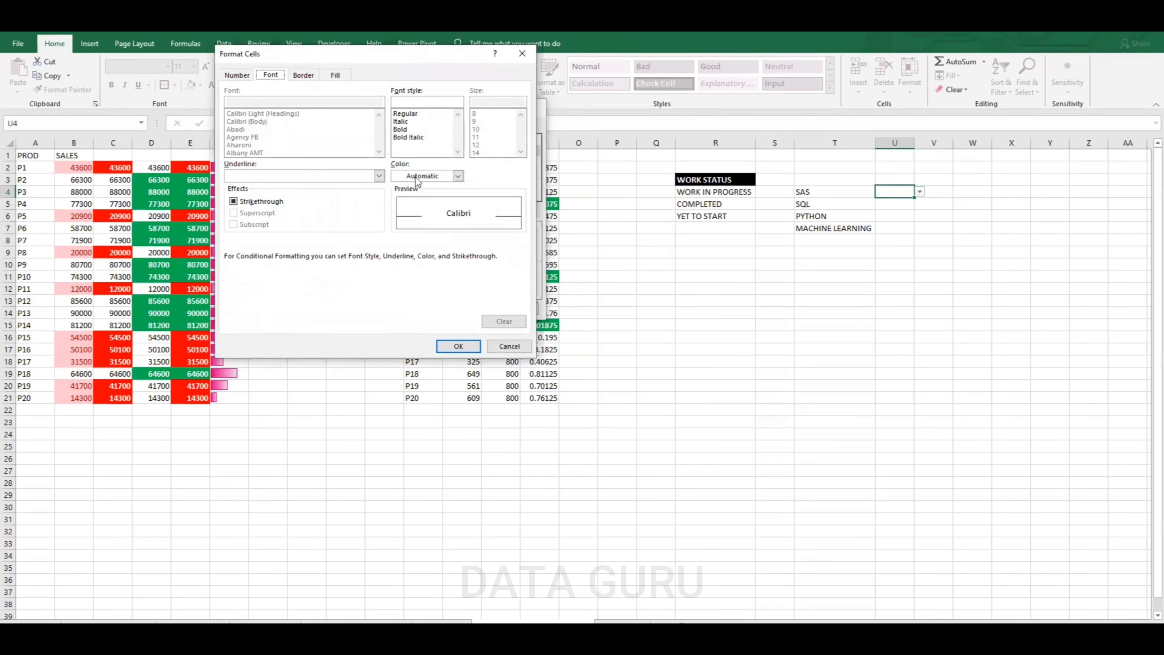
left_click(336, 77)
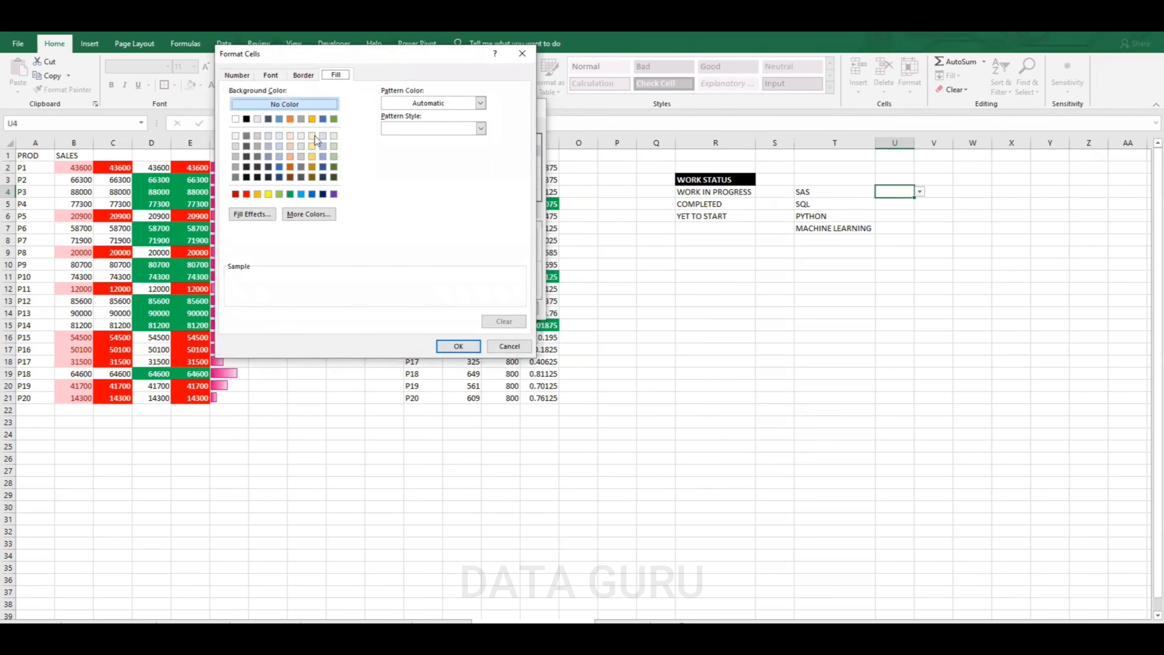
left_click(291, 194)
left_click(273, 76)
left_click(400, 129)
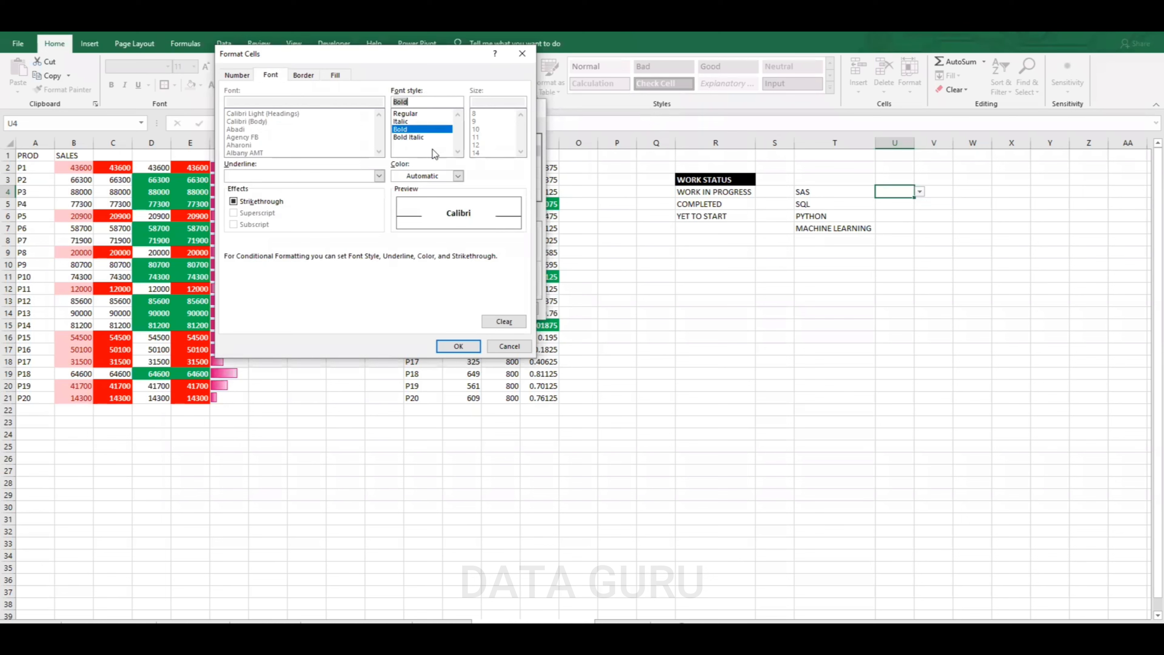
left_click(458, 176)
left_click(397, 217)
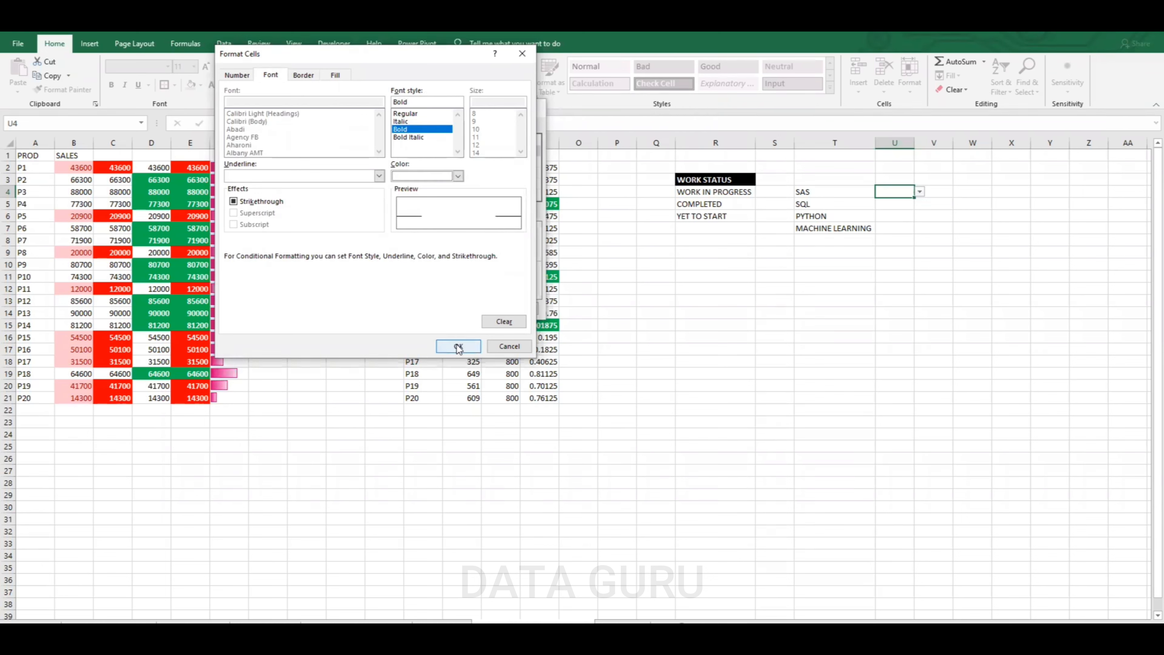
left_click(459, 346)
left_click(459, 308)
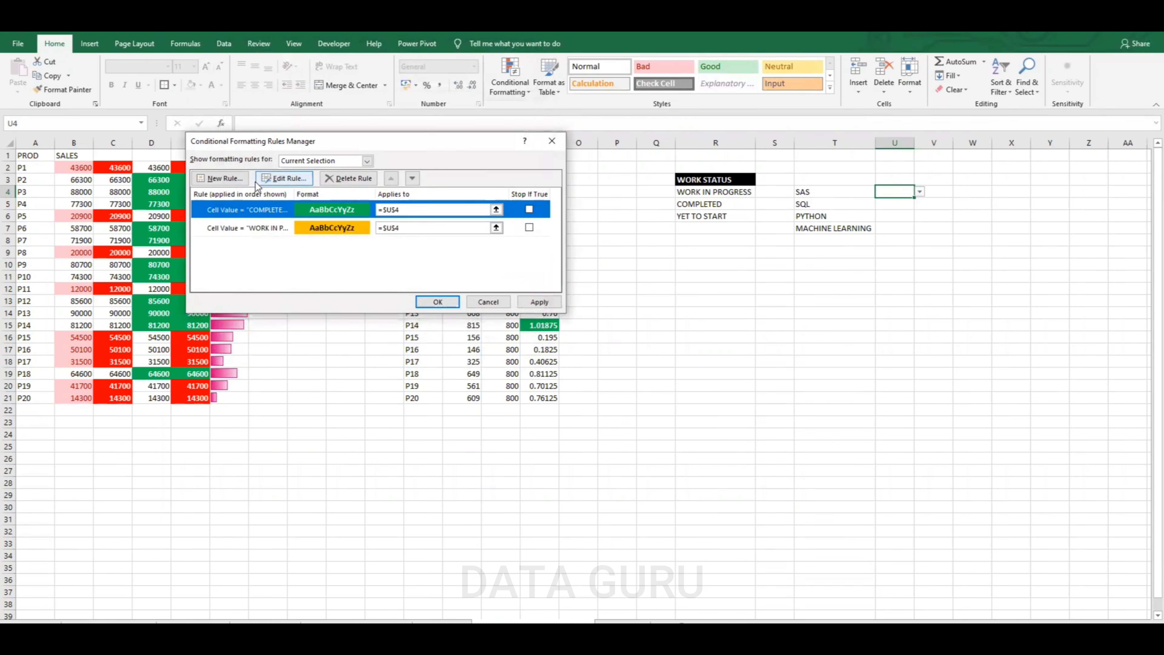
Add a third conditional formatting rule for U4 that formats only cells with a value equal to YET TO START
left_click(220, 178)
left_click(304, 153)
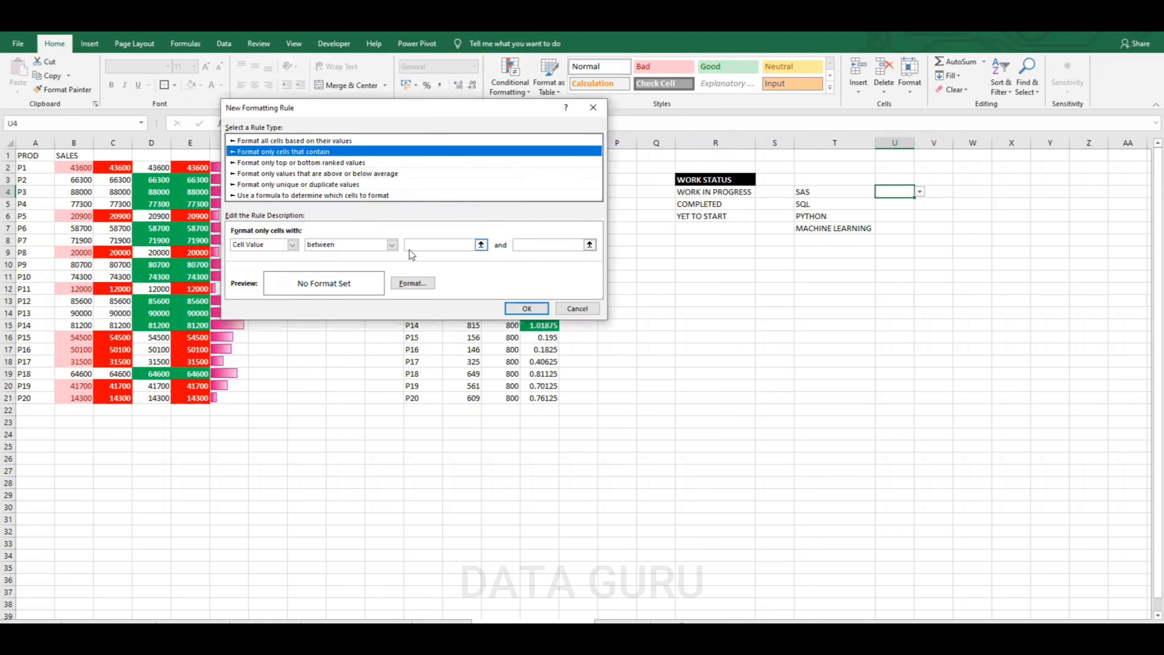
left_click(383, 245)
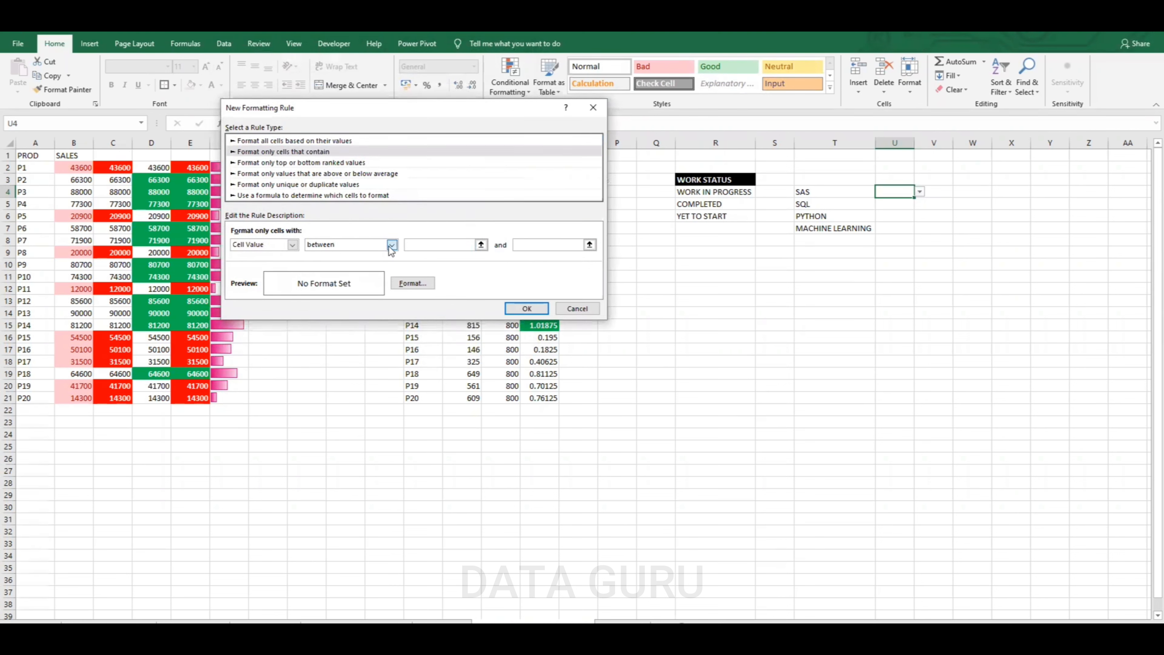
left_click(340, 271)
left_click(418, 246)
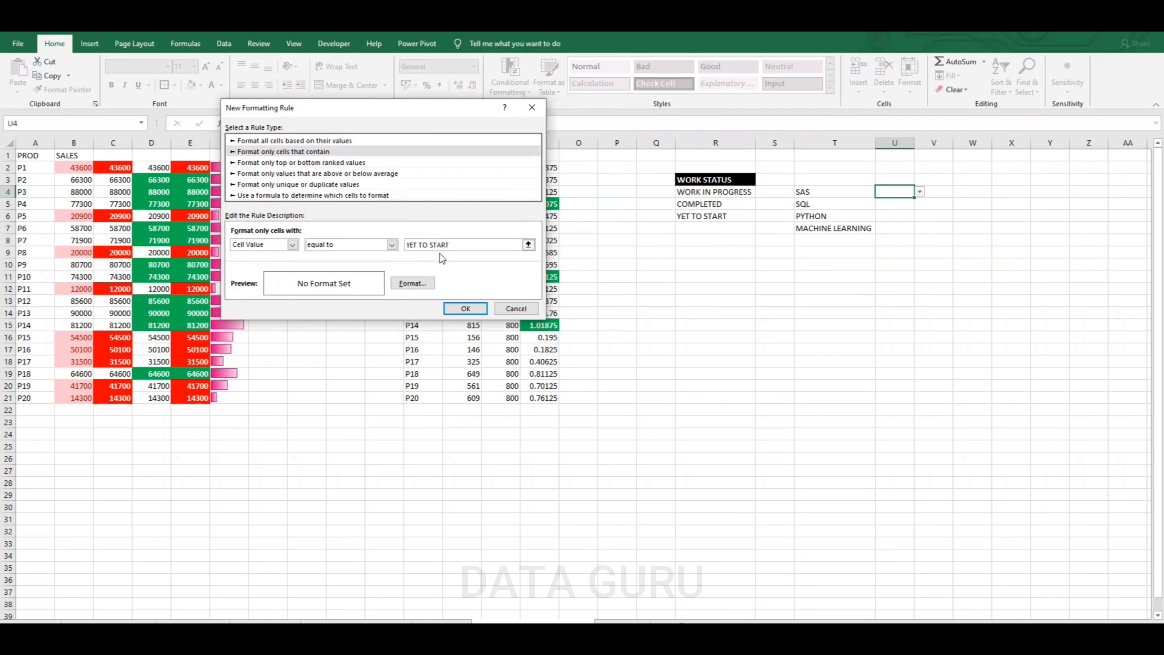
Give the YET TO START rule a red fill with bold white text and apply the status rules to U4
left_click(422, 280)
left_click(337, 76)
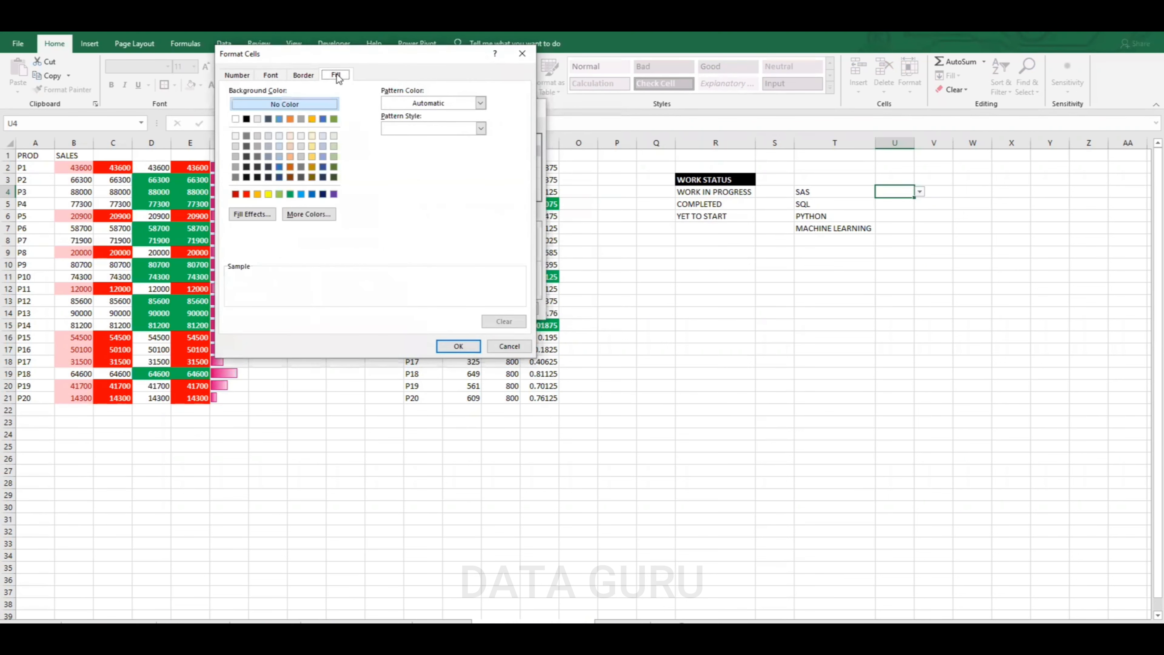
left_click(246, 194)
left_click(270, 75)
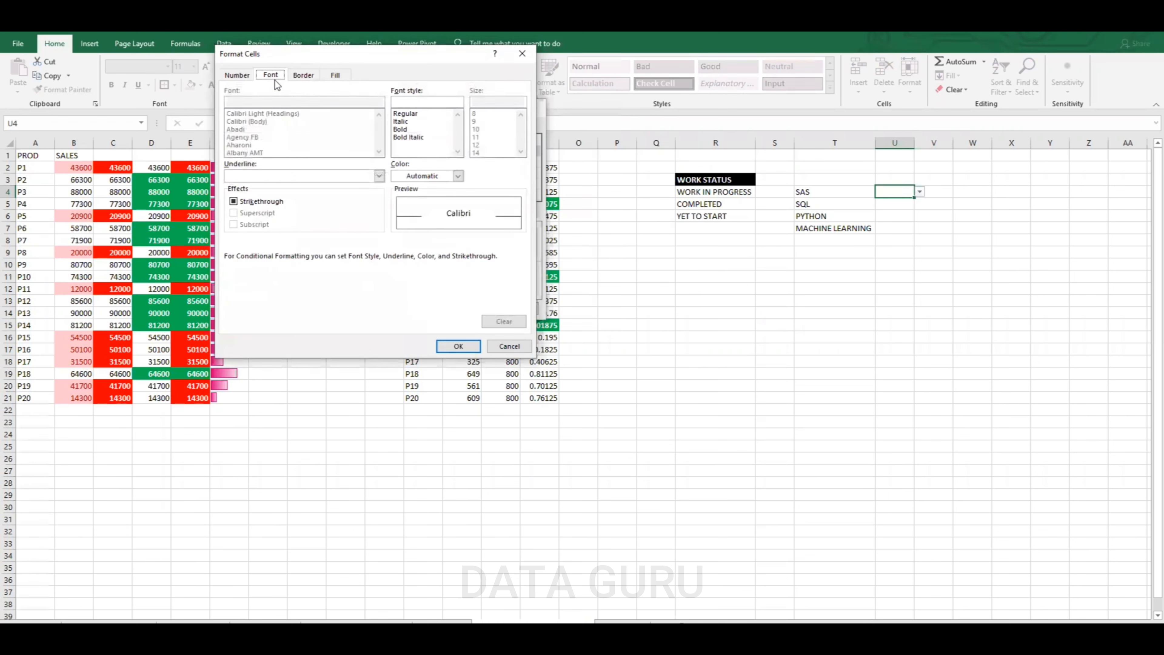
left_click(399, 129)
left_click(458, 175)
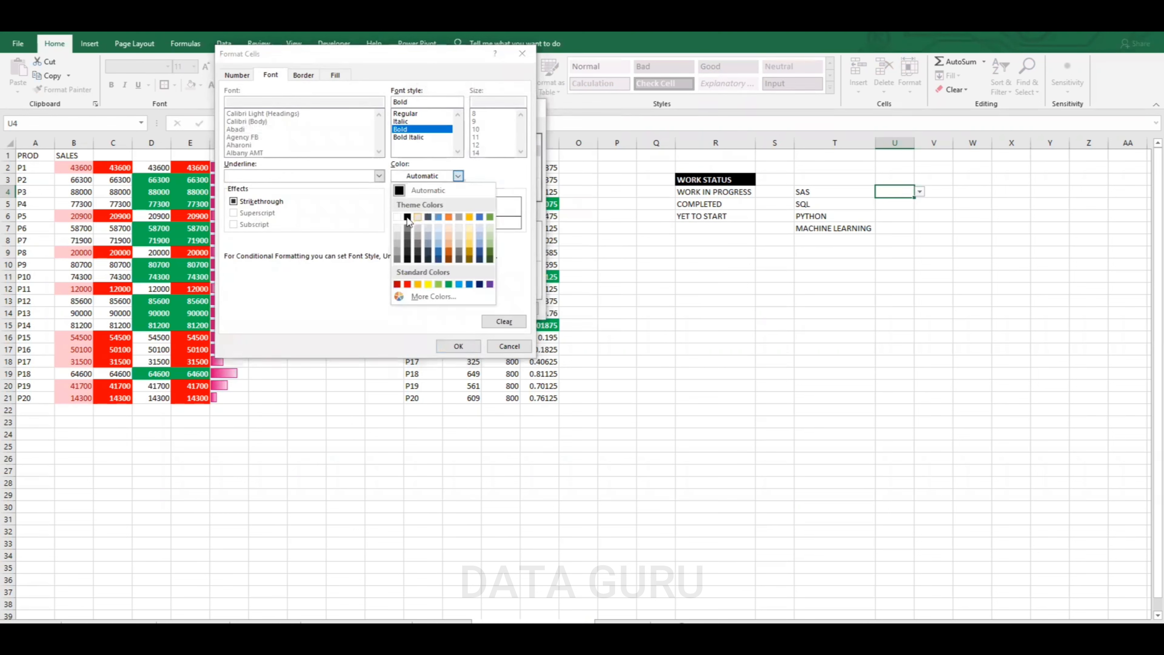
left_click(397, 216)
left_click(459, 346)
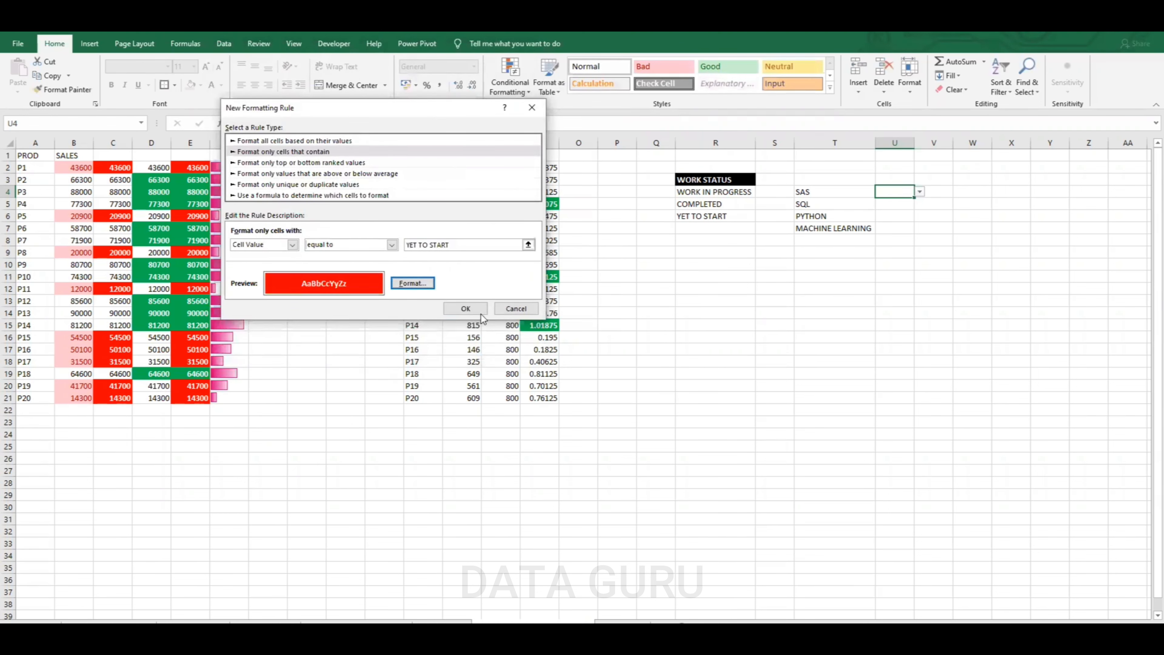
left_click(465, 308)
left_click(539, 302)
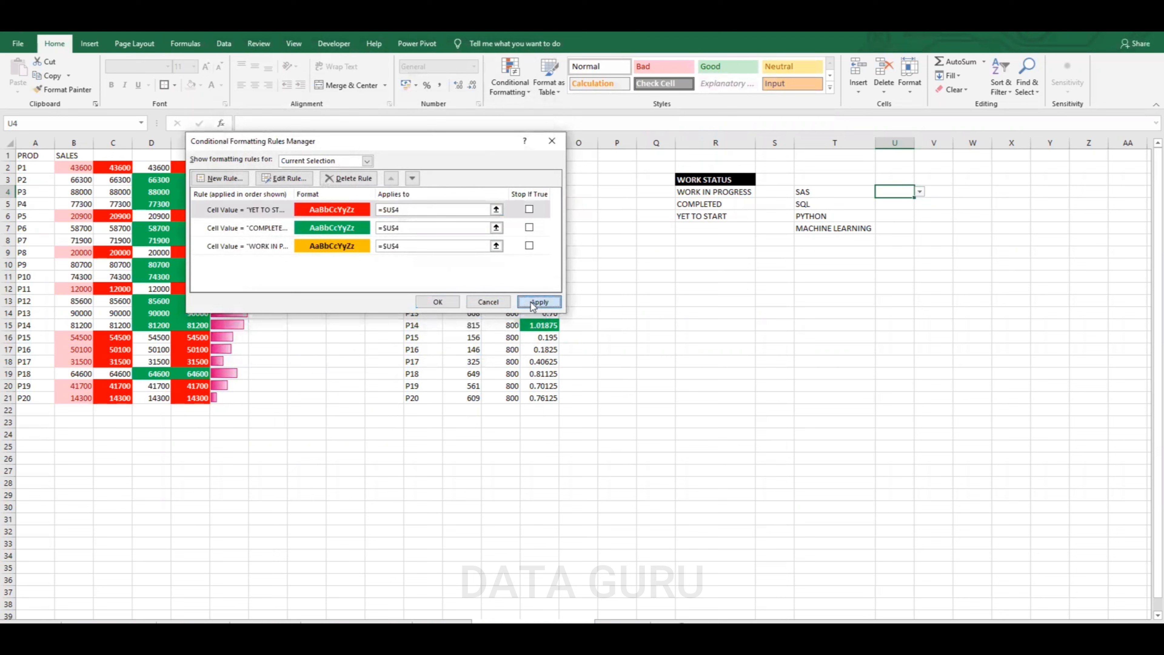
left_click(438, 302)
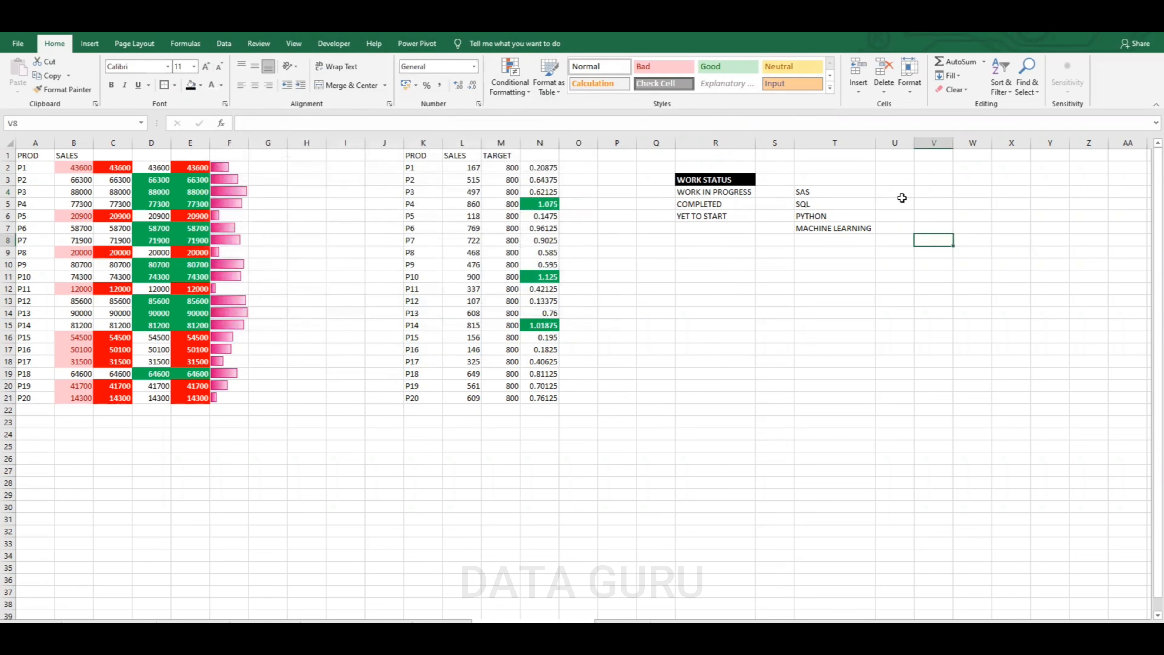
Choose WORK IN PROGRESS as the SAS status in U4 and autofit column U to its contents
left_click(919, 192)
left_click(909, 202)
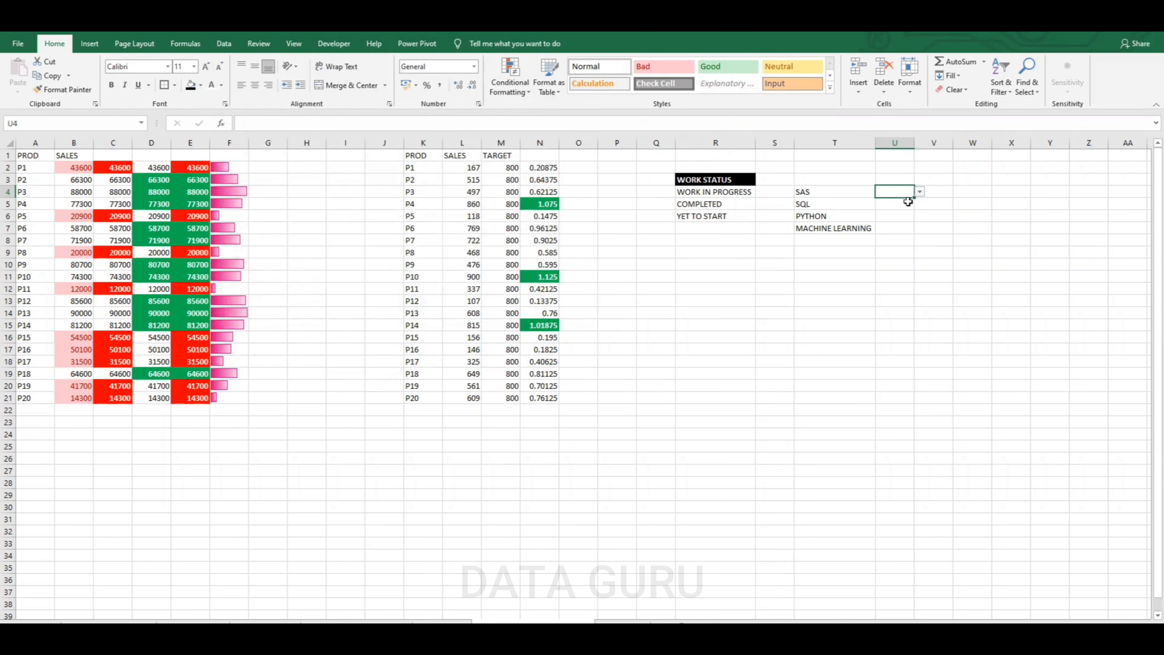
left_click(946, 216)
double_click(915, 143)
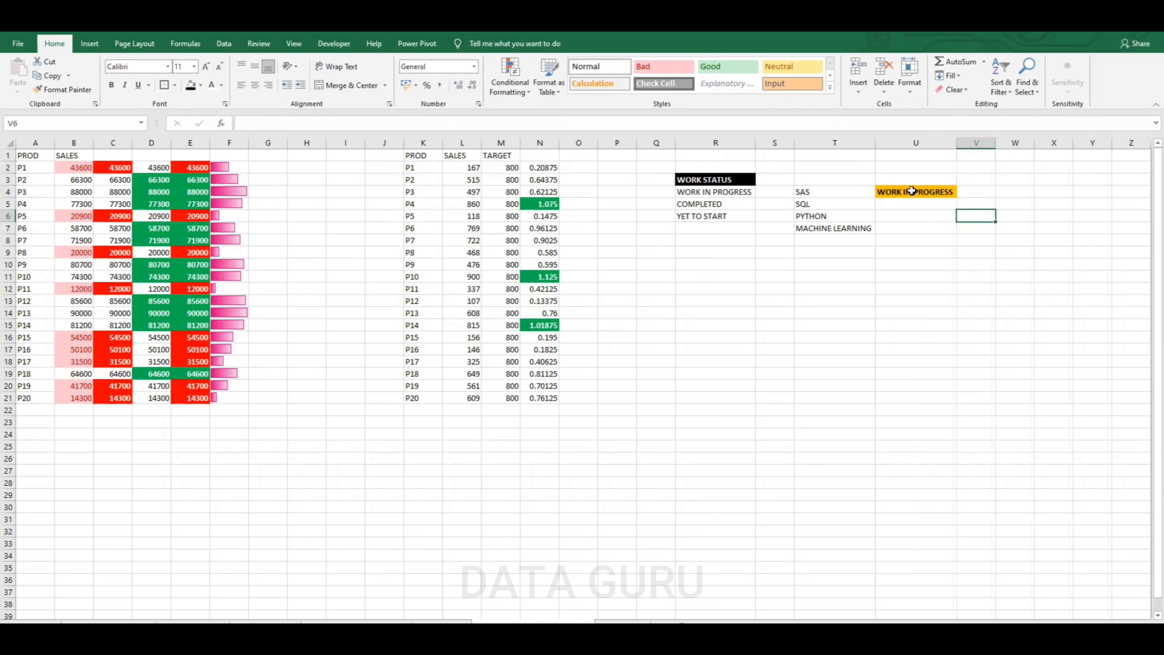
Change the SAS status in U4 to COMPLETED
left_click(951, 193)
left_click(963, 192)
left_click(931, 209)
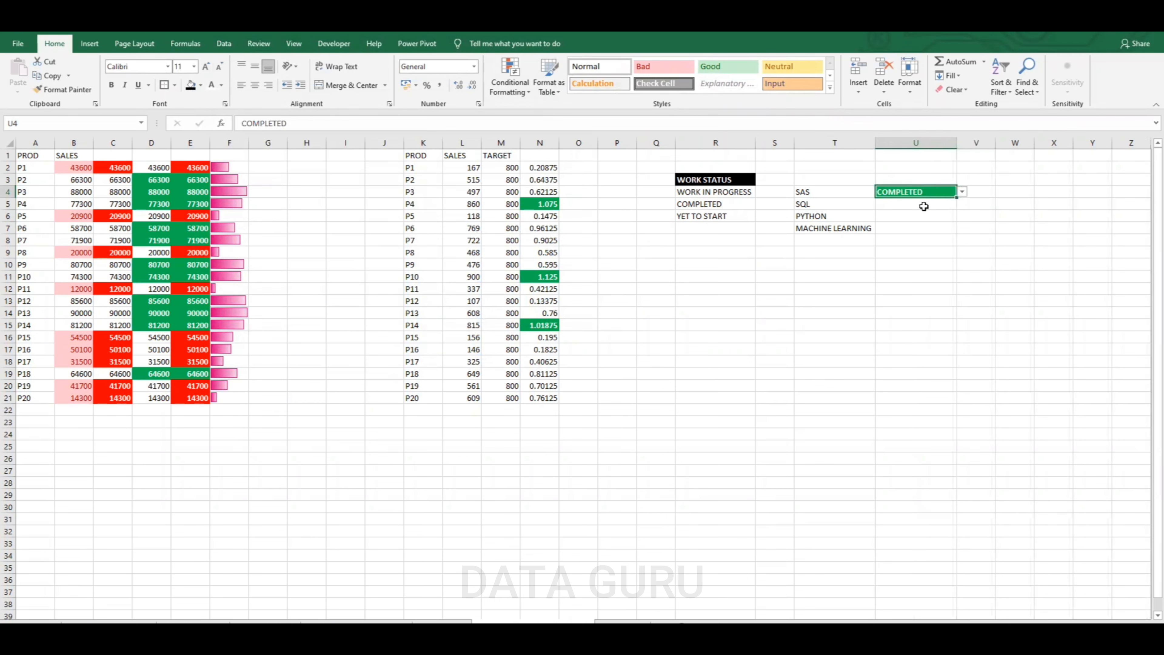
Set the SAS status in U4 to YET TO START and fill the cell down through U7
left_click(963, 192)
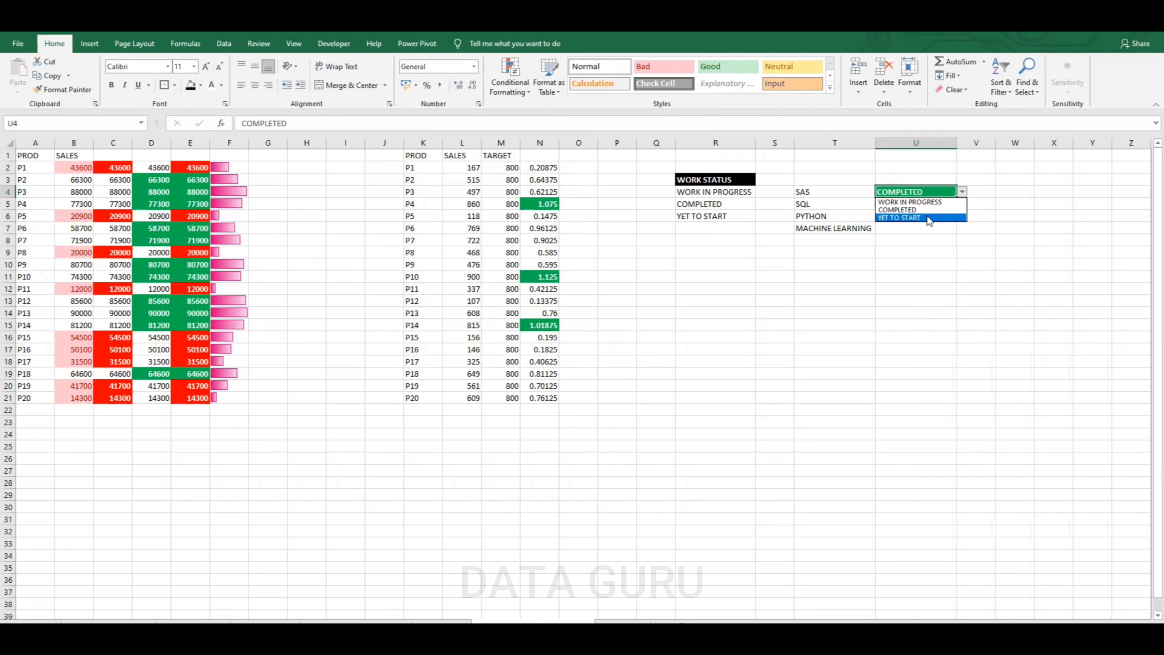
left_click(927, 216)
left_click_drag(957, 198, 958, 234)
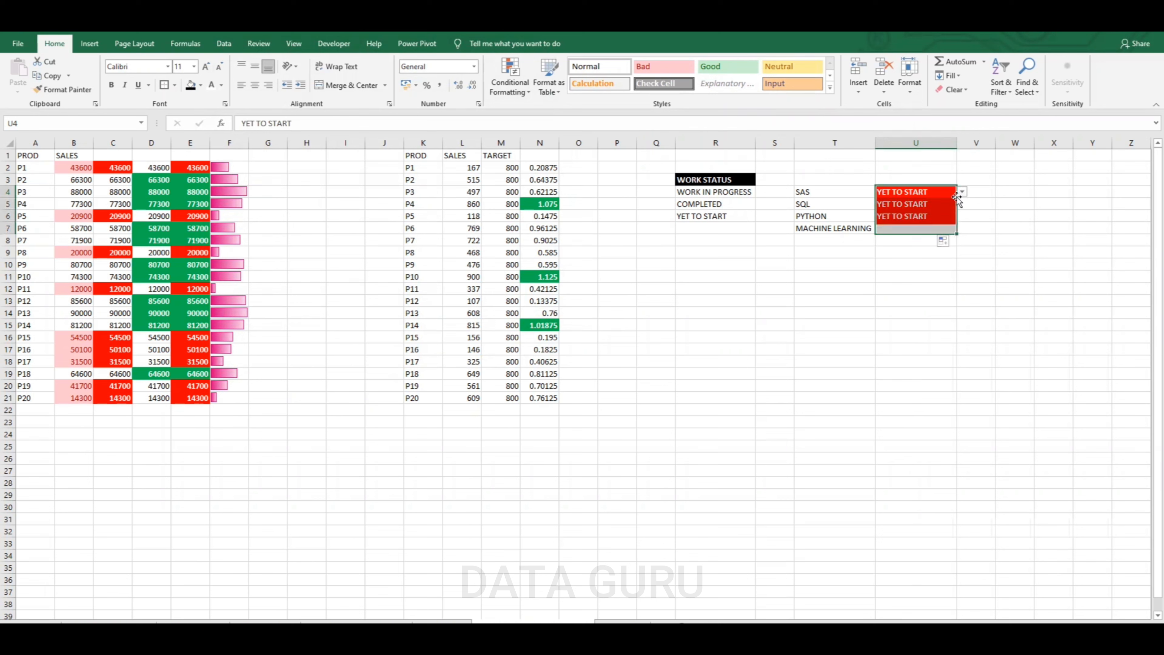
left_click(979, 218)
Set the SQL status in U5 to COMPLETED and the PYTHON status in U6 to WORK IN PROGRESS
left_click(949, 202)
left_click(962, 204)
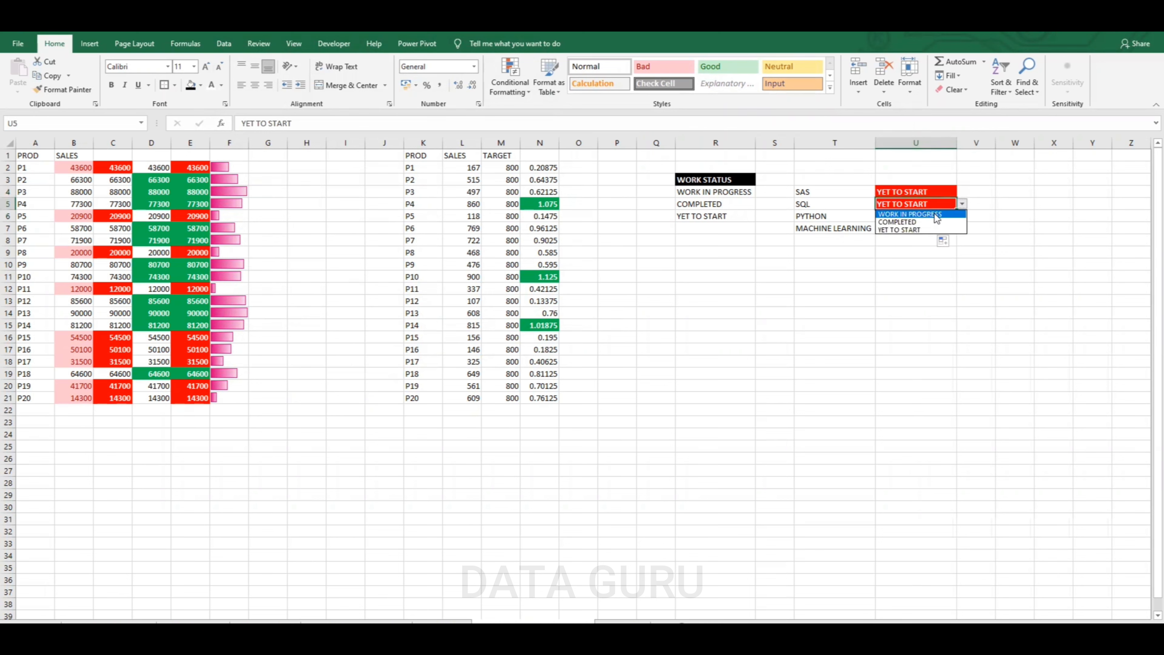
left_click(909, 221)
left_click(948, 216)
left_click(963, 217)
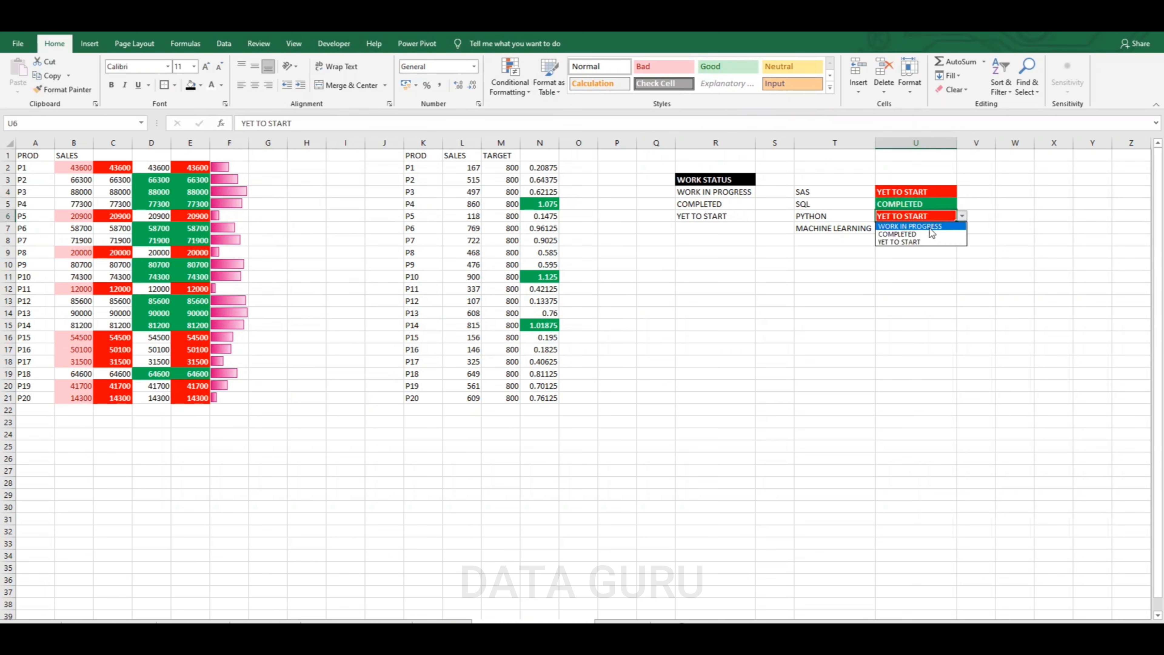
left_click(926, 225)
Set the MACHINE LEARNING status in U7 to COMPLETED and deselect the status table
left_click(954, 226)
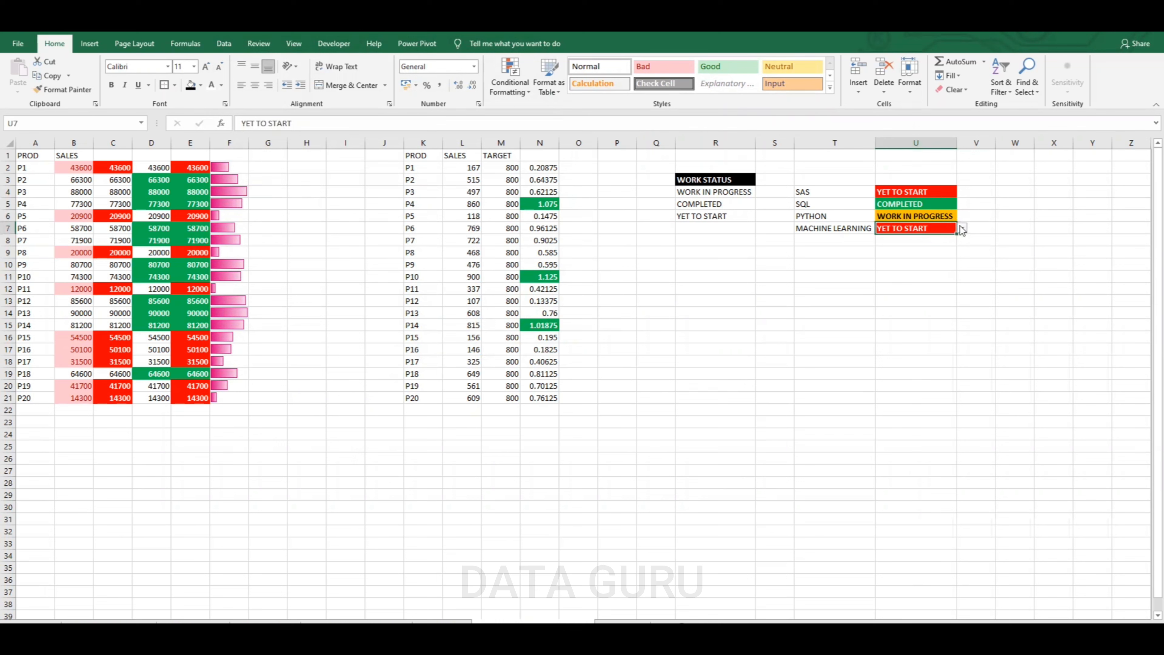
left_click(962, 228)
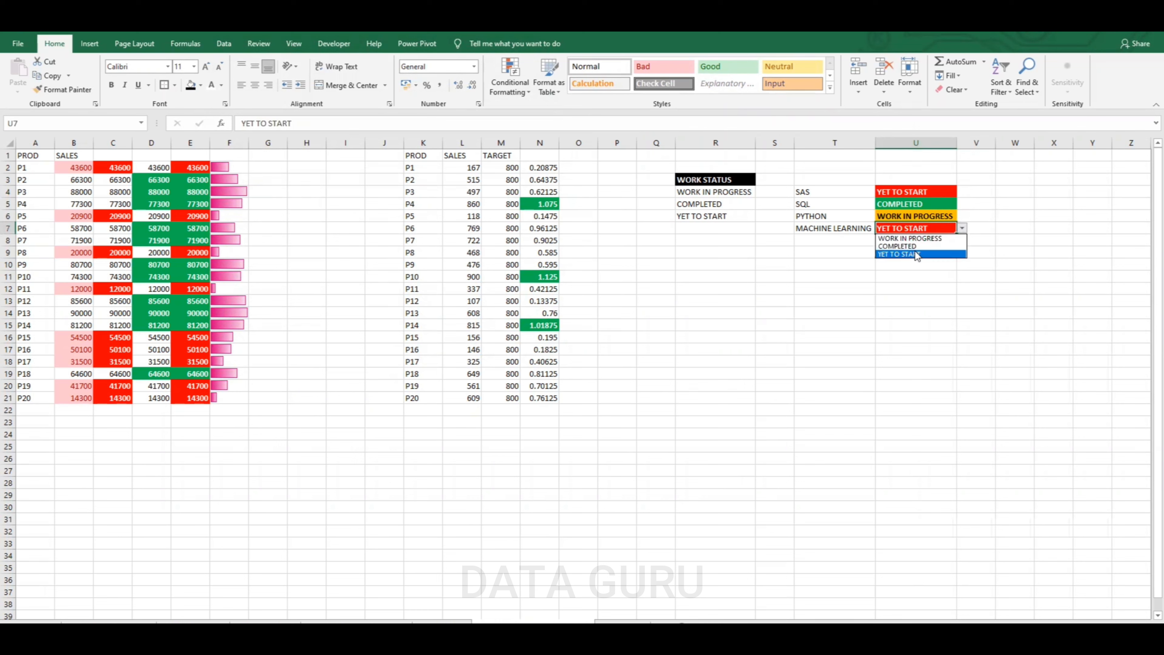
left_click(912, 247)
left_click(963, 239)
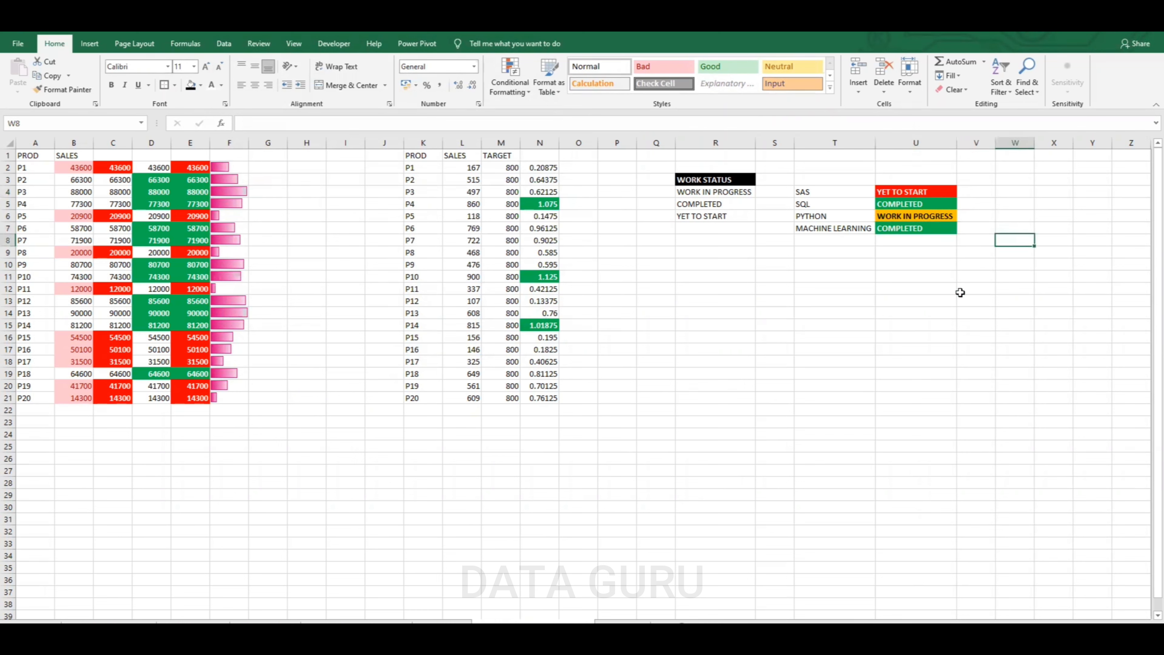
left_click(940, 301)
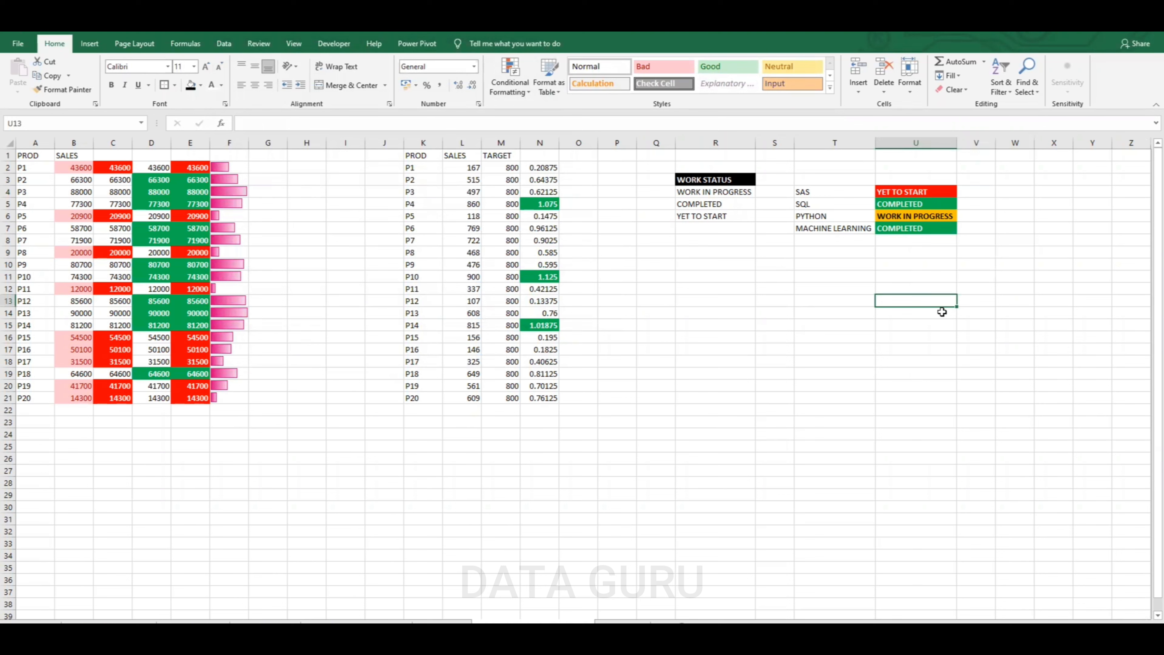